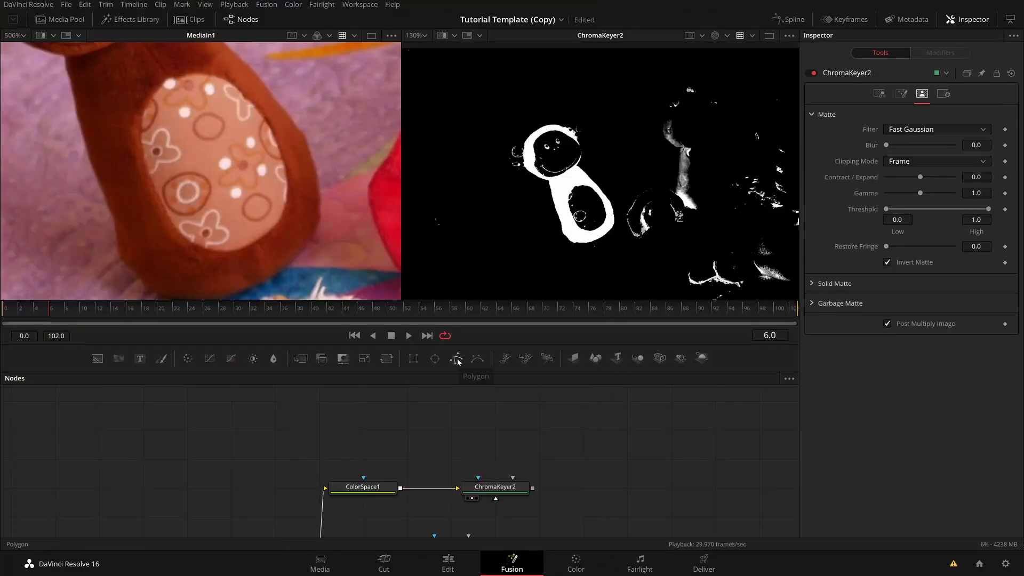
Add a Polygon tool and connect it as ChromaKeyer2's mask
click(457, 361)
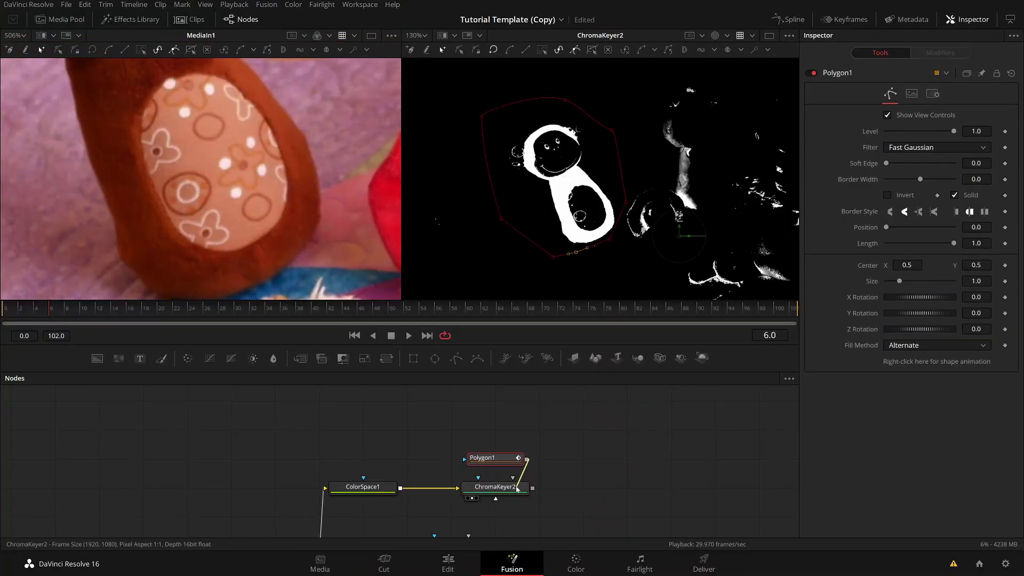
drag(517, 489, 513, 483)
click(495, 487)
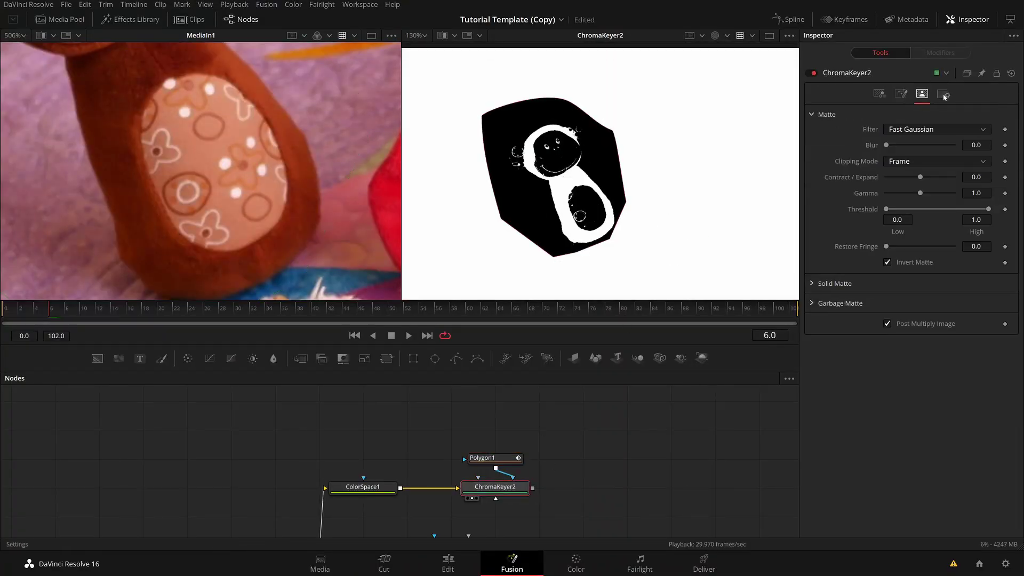
scroll(602, 521, down, 2)
Move the keying nodes up and left, view ColorCorrector1, and tint the monkey blue
click(435, 469)
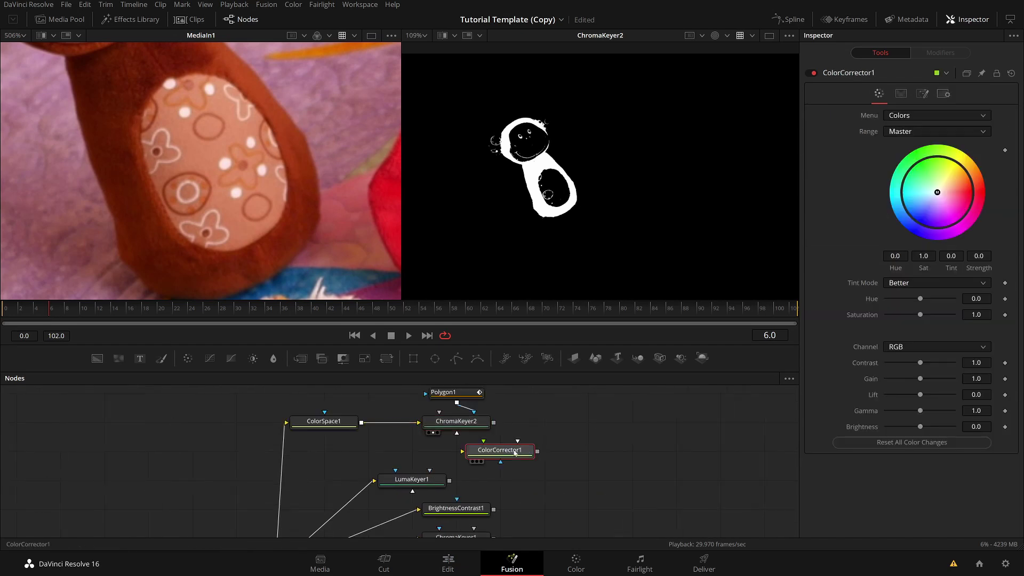
drag(533, 400, 258, 414)
drag(434, 469, 435, 441)
key(2)
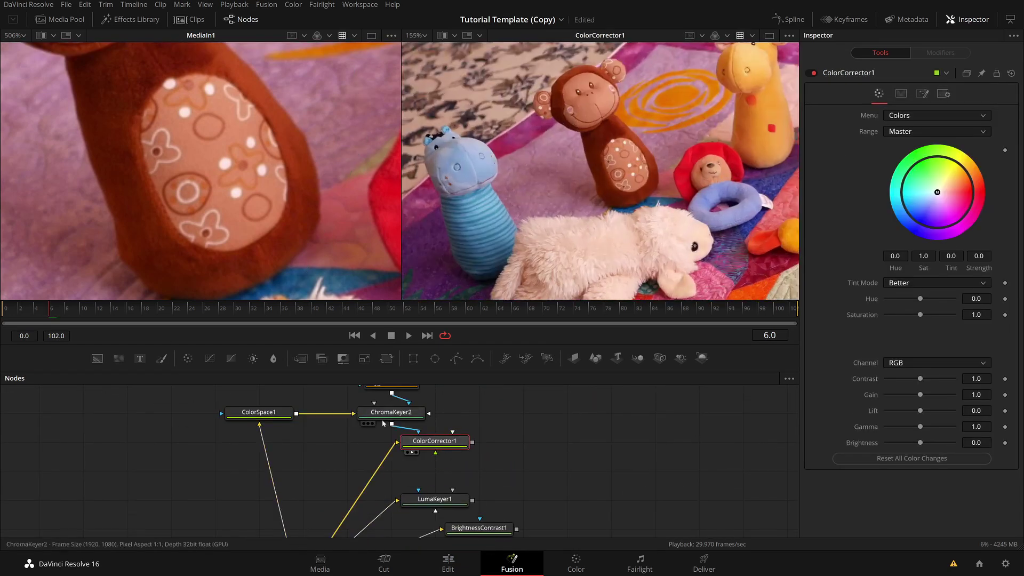
scroll(600, 171, up, 3)
click(898, 219)
scroll(653, 167, down, 3)
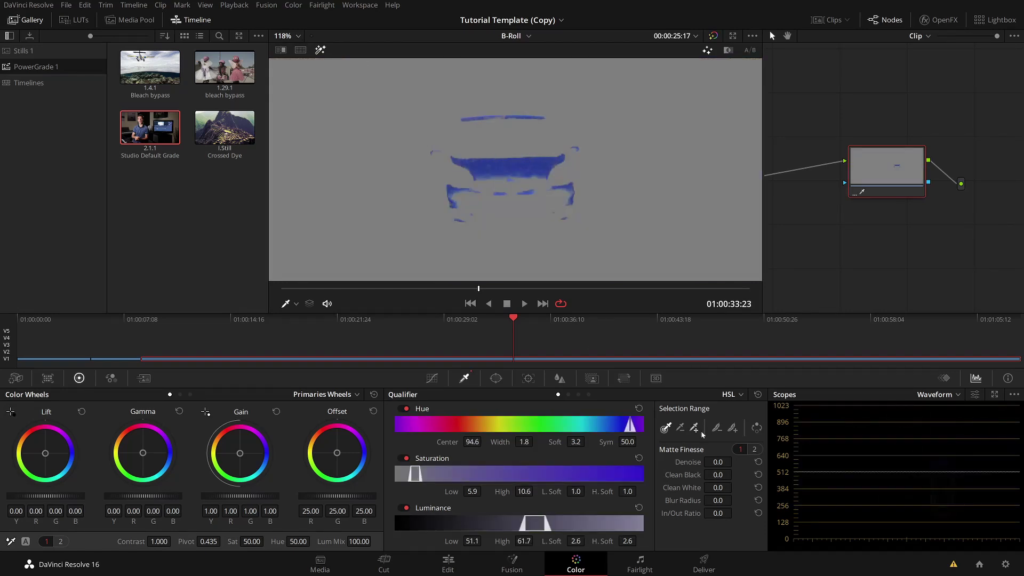
Extend the HSL qualifier by sampling more of the blue car in the viewer
drag(546, 188, 542, 184)
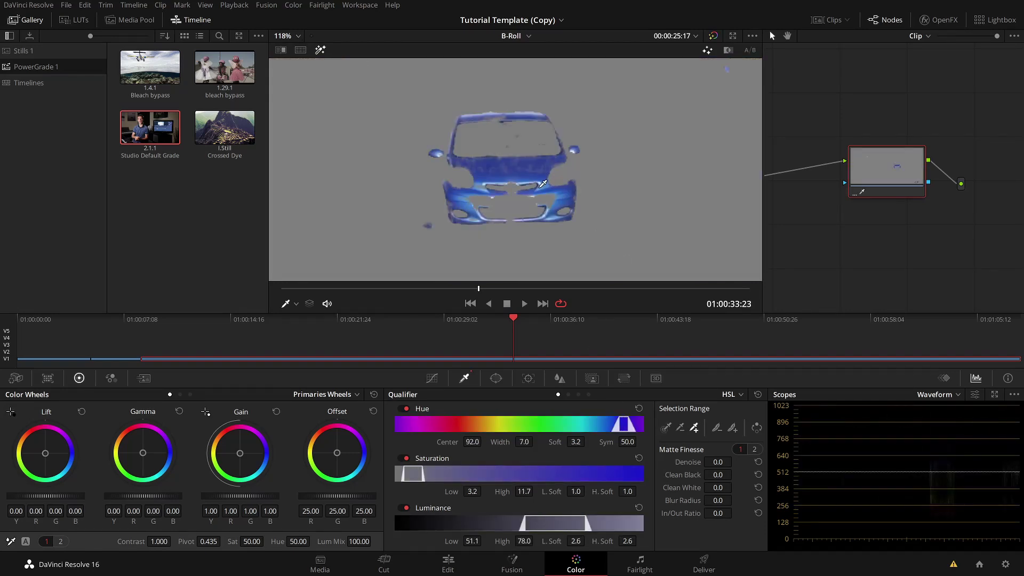
drag(502, 117, 491, 115)
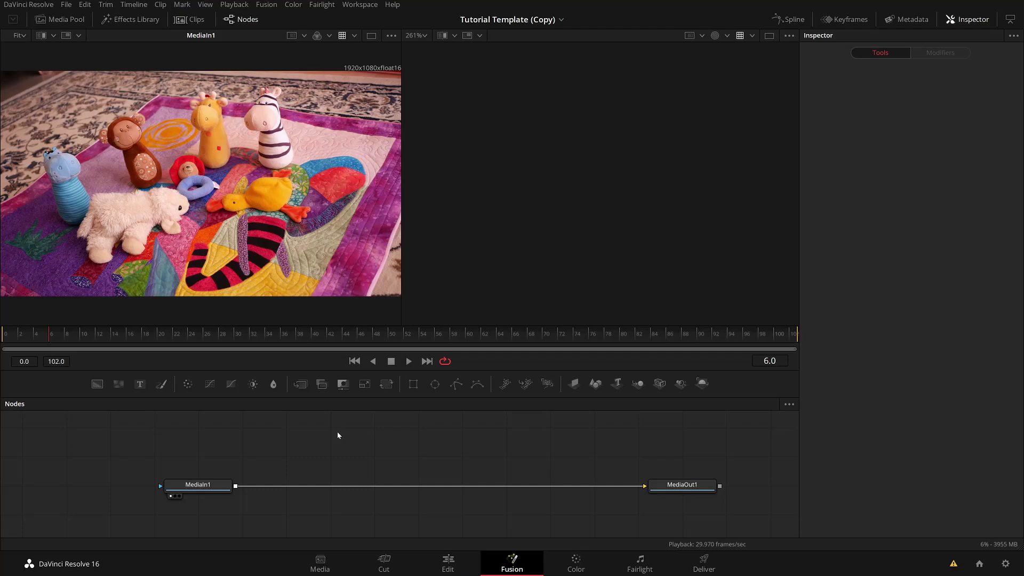
Add a Delta Keyer fed by MediaIn1 and view it in the second viewer
key(shift+space)
text(bitm)
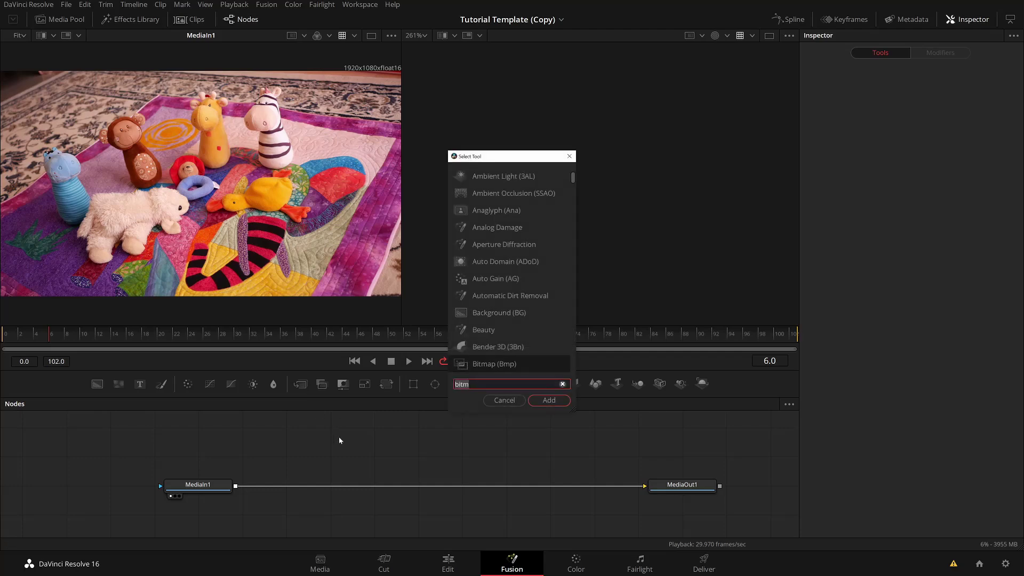
text(delta)
key(Return)
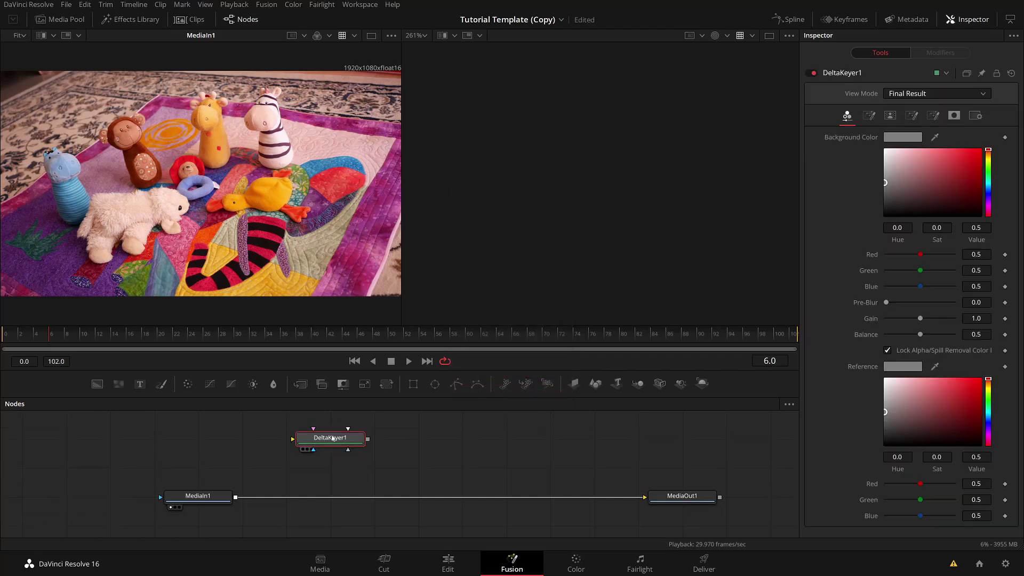
drag(235, 497, 321, 441)
key(2)
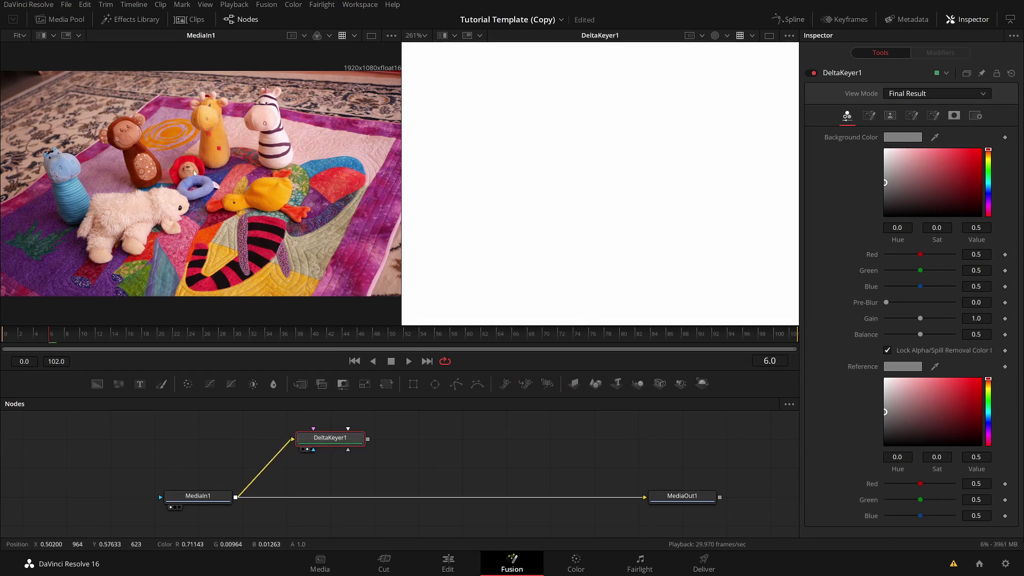
Eyedrop the bear's red hat as DeltaKeyer1's Background Color (0.729, 0.009, 0.010)
scroll(194, 172, up, 3)
scroll(250, 165, down, 4)
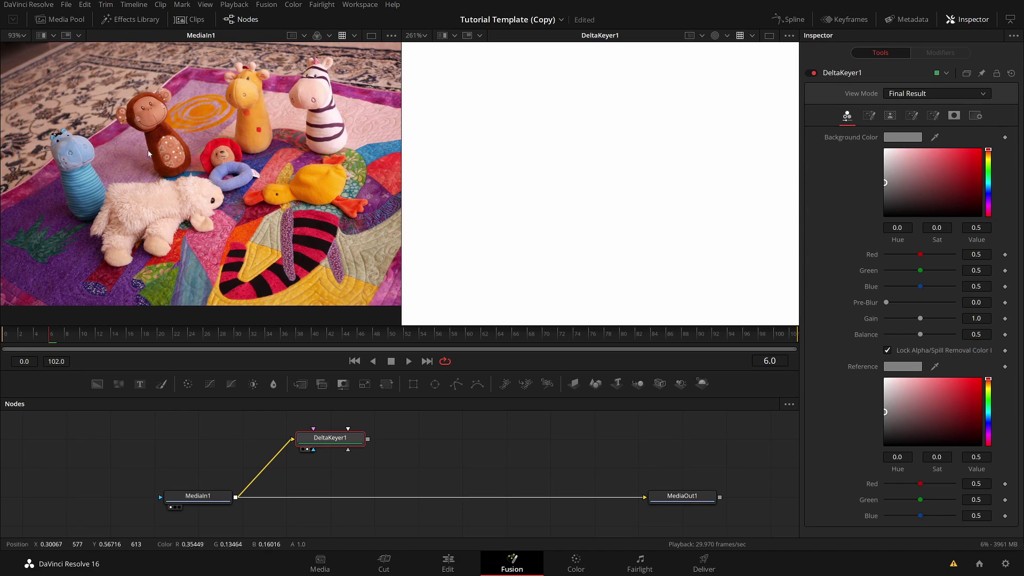
scroll(207, 154, up, 6)
drag(934, 137, 281, 91)
drag(651, 176, 762, 231)
scroll(488, 202, up, 5)
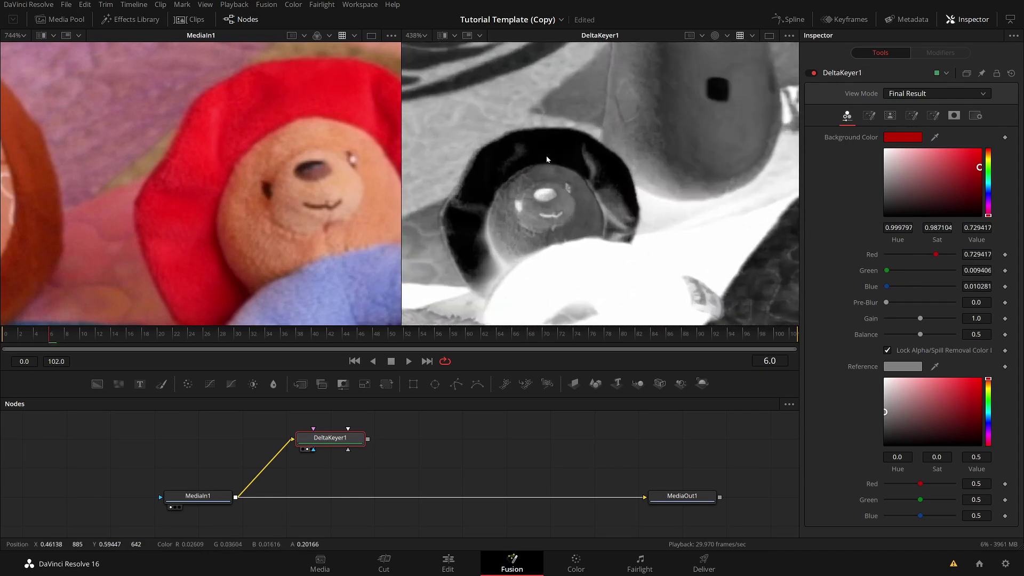
drag(547, 158, 584, 163)
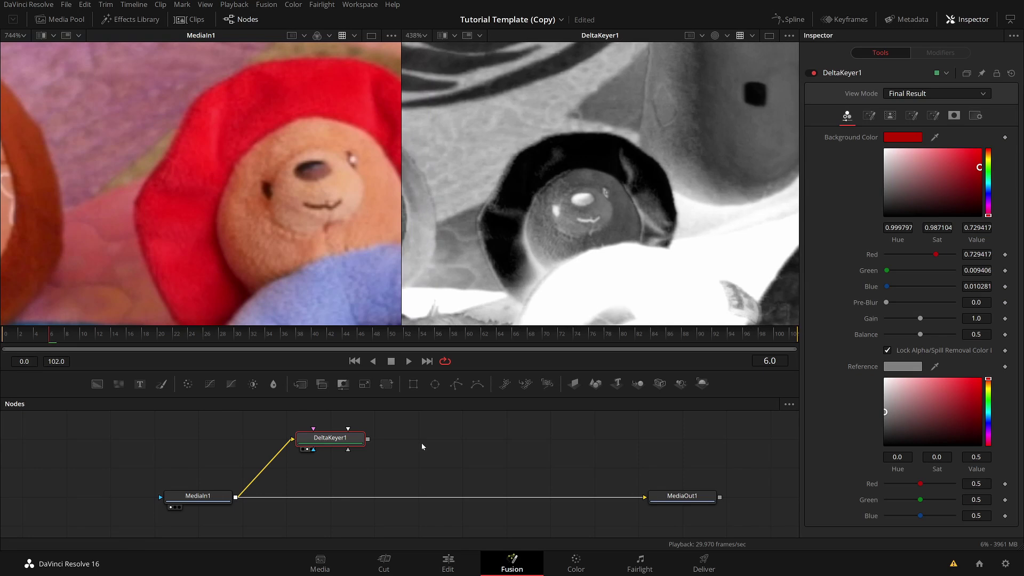
Add a Bitmap node after DeltaKeyer1 and view Bitmap1's greyscale matte
key(shift+space)
text(bitm)
key(Return)
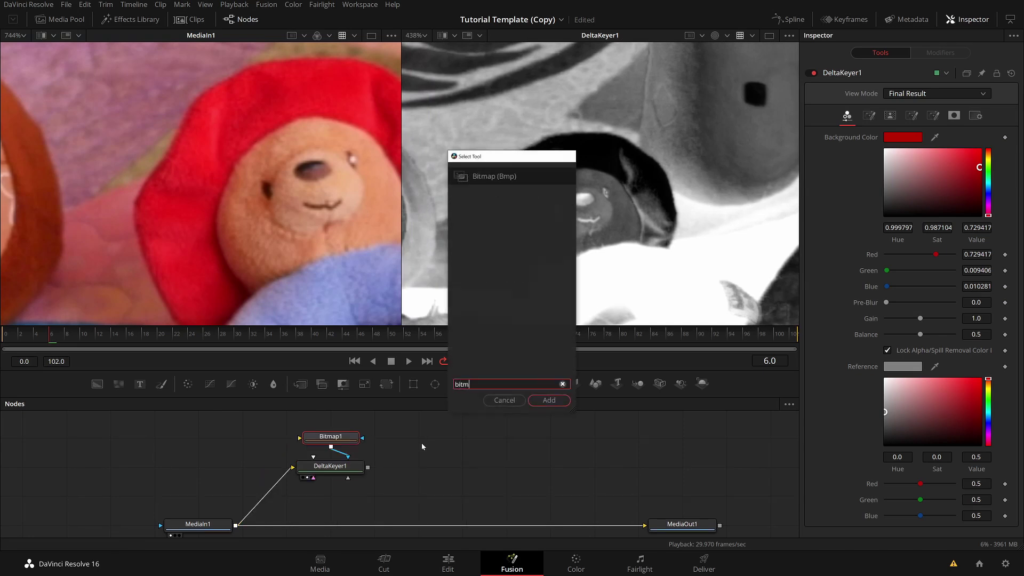
drag(321, 436, 452, 464)
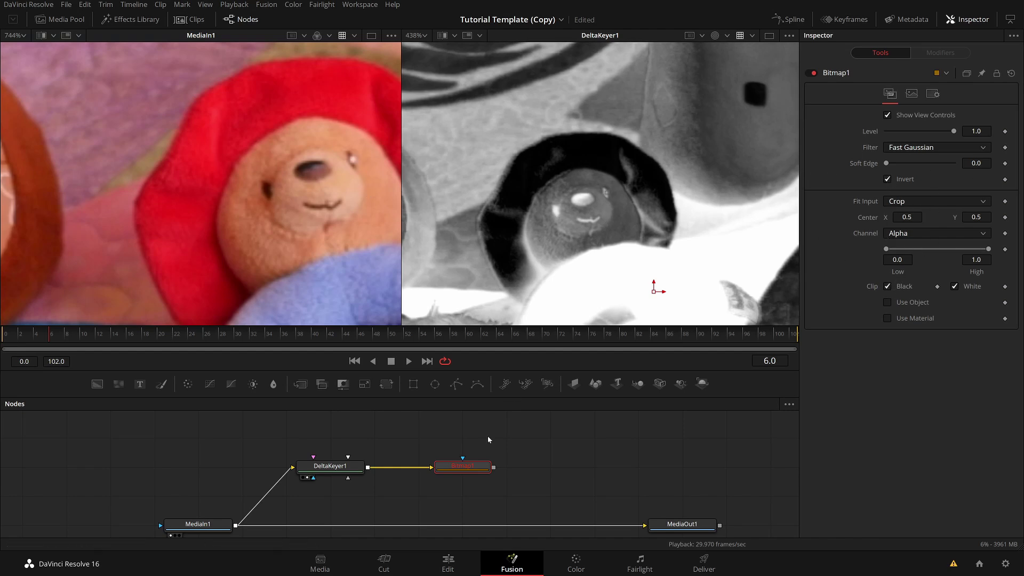
key(2)
scroll(609, 181, up, 3)
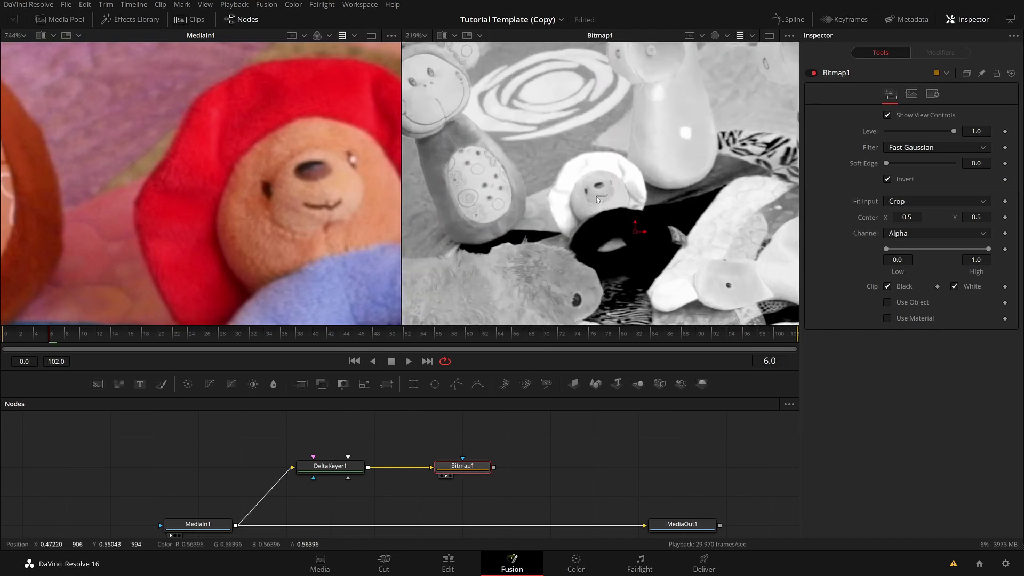
scroll(526, 151, down, 2)
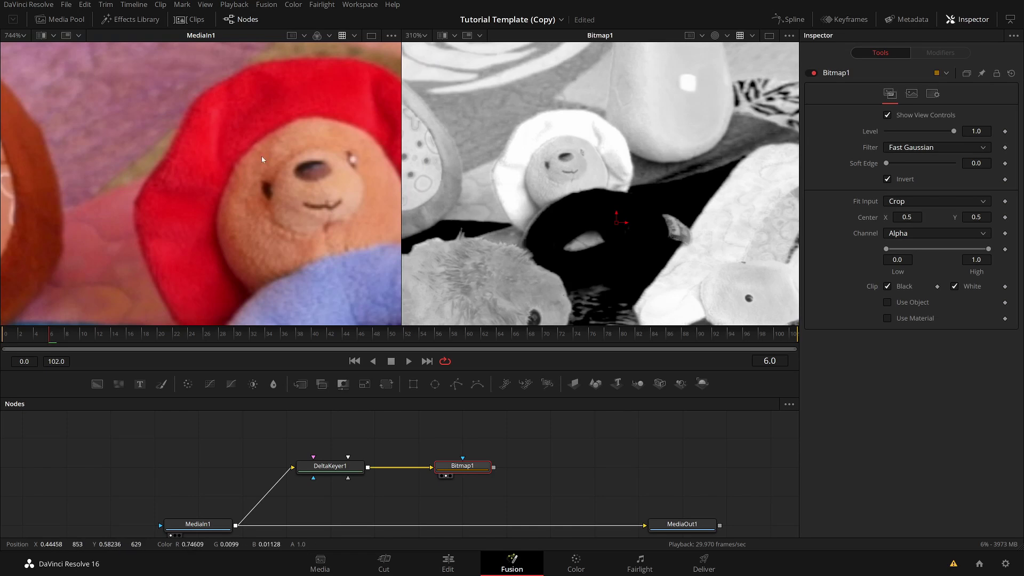
scroll(261, 159, down, 2)
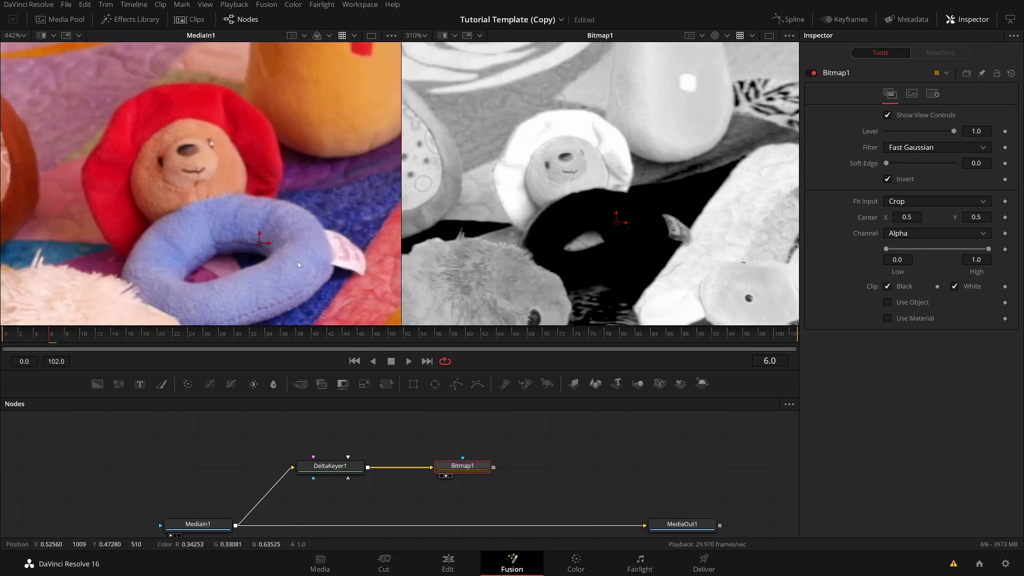
Select DeltaKeyer1 and resample its Background Color, starting from the blue ring
click(330, 466)
drag(935, 137, 272, 222)
scroll(567, 240, down, 3)
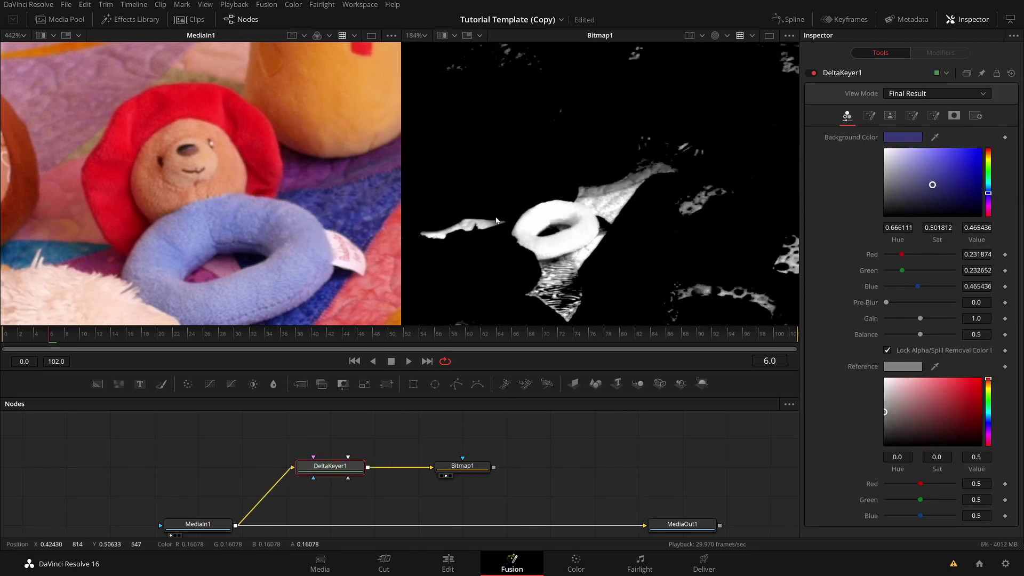
scroll(274, 225, down, 3)
scroll(566, 240, up, 4)
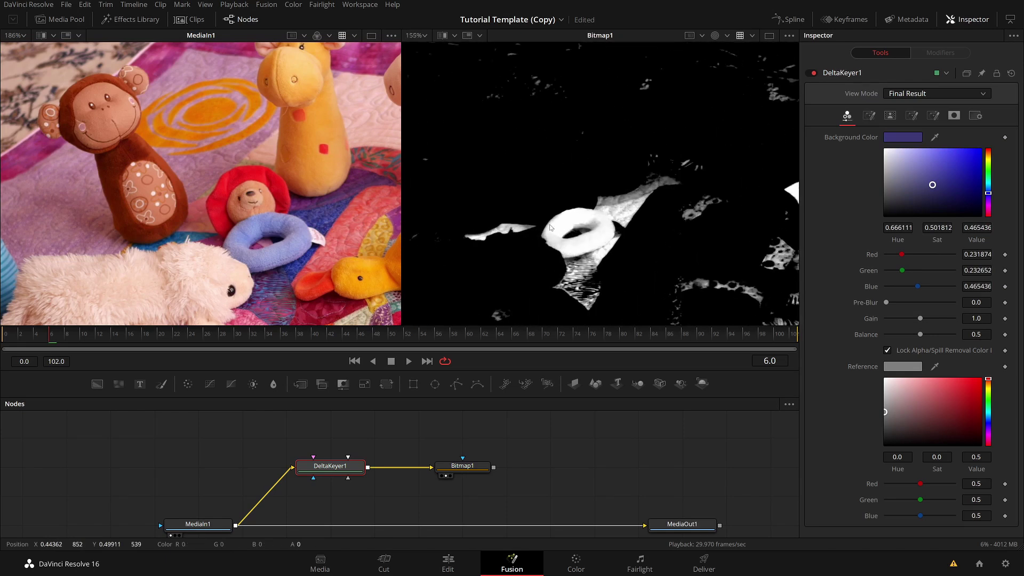
scroll(333, 227, up, 5)
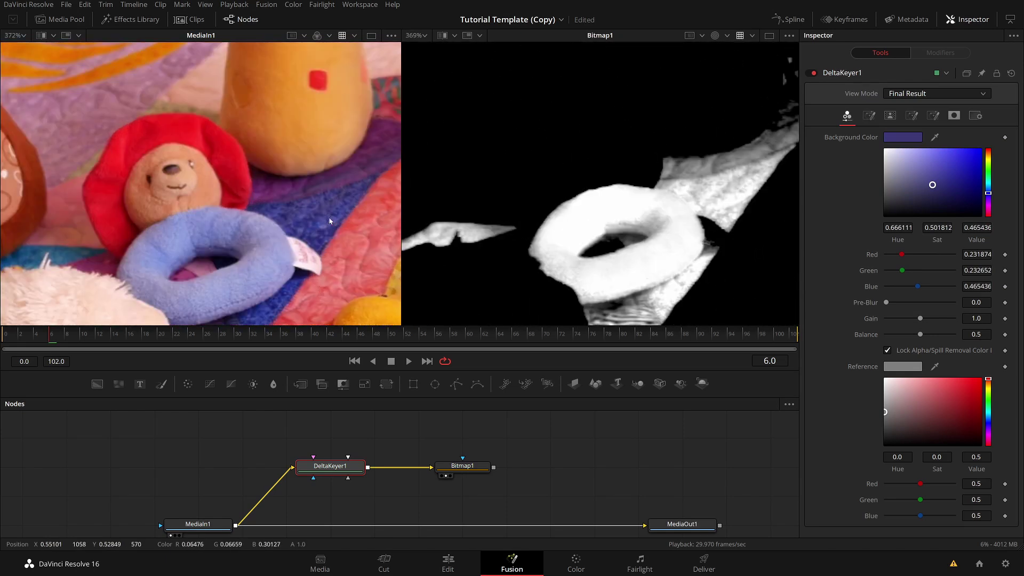
scroll(154, 242, down, 3)
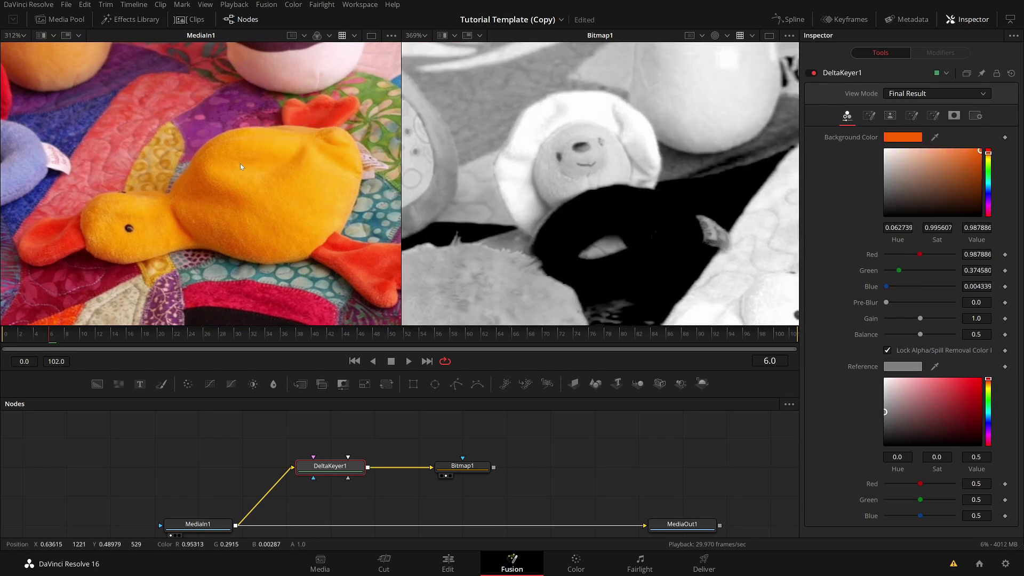
Inspect Bitmap1's matte, with the duck brightest, and save the project
scroll(267, 167, down, 1)
scroll(573, 187, down, 5)
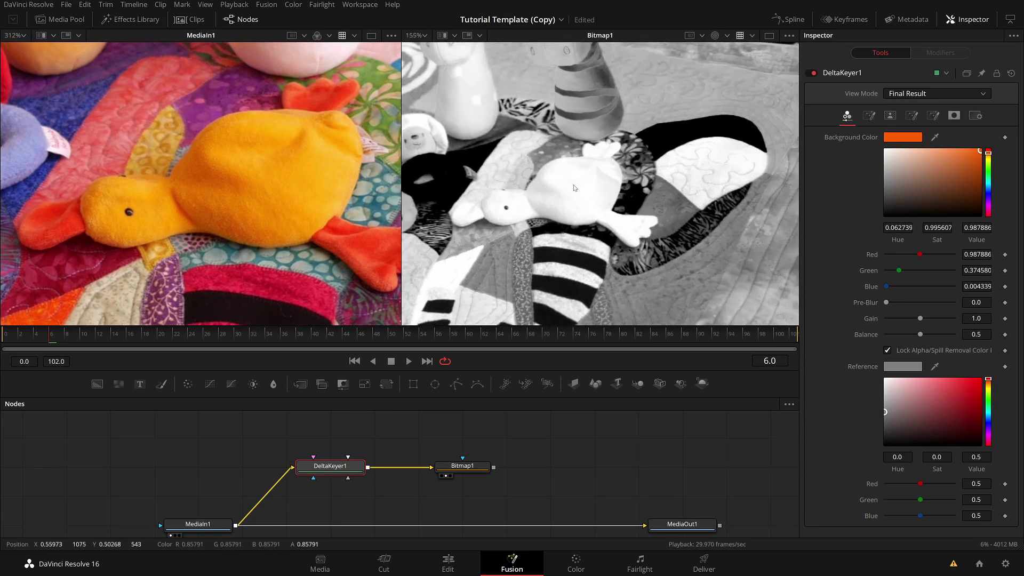
scroll(574, 188, up, 3)
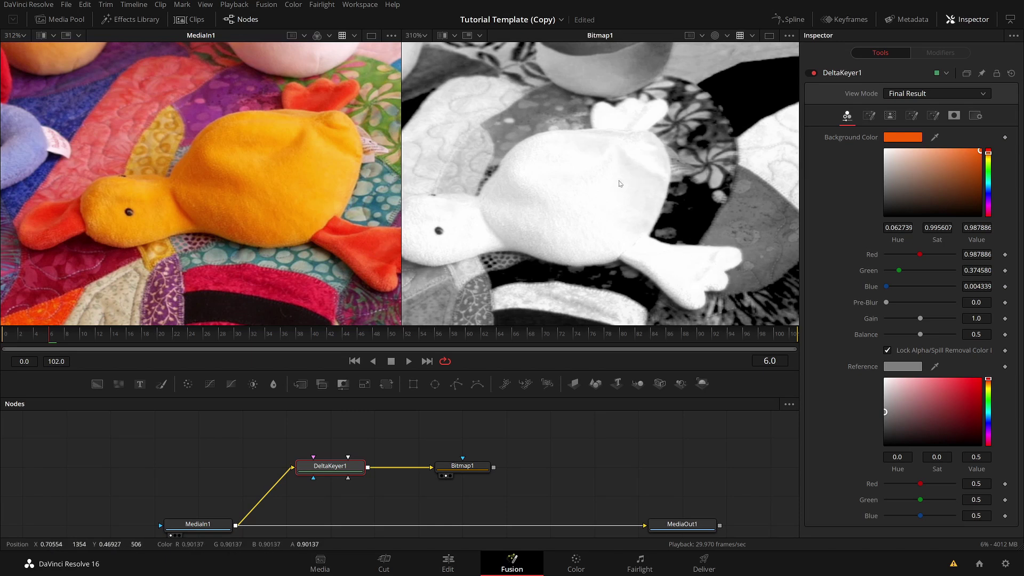
scroll(570, 180, down, 5)
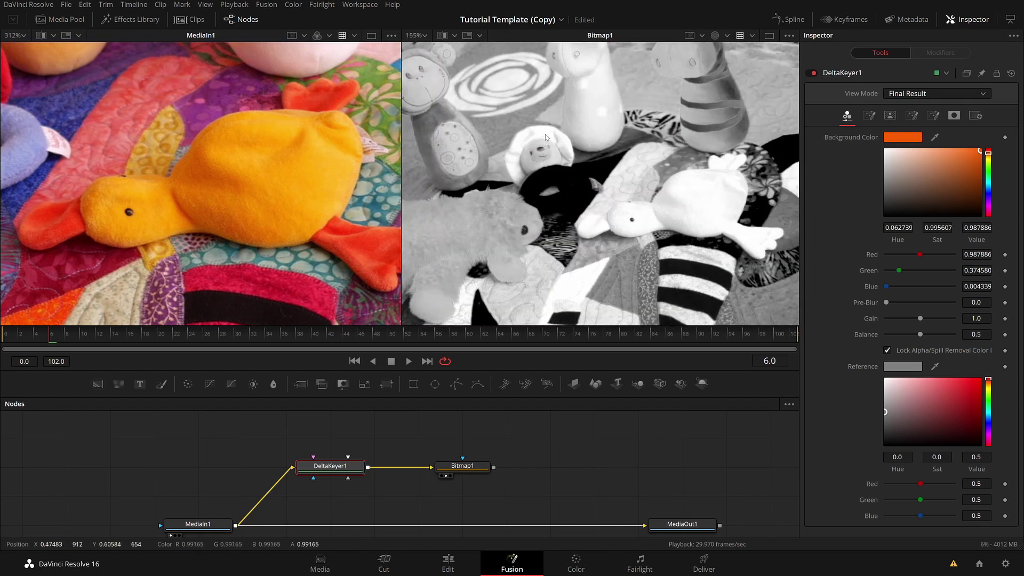
scroll(175, 173, down, 8)
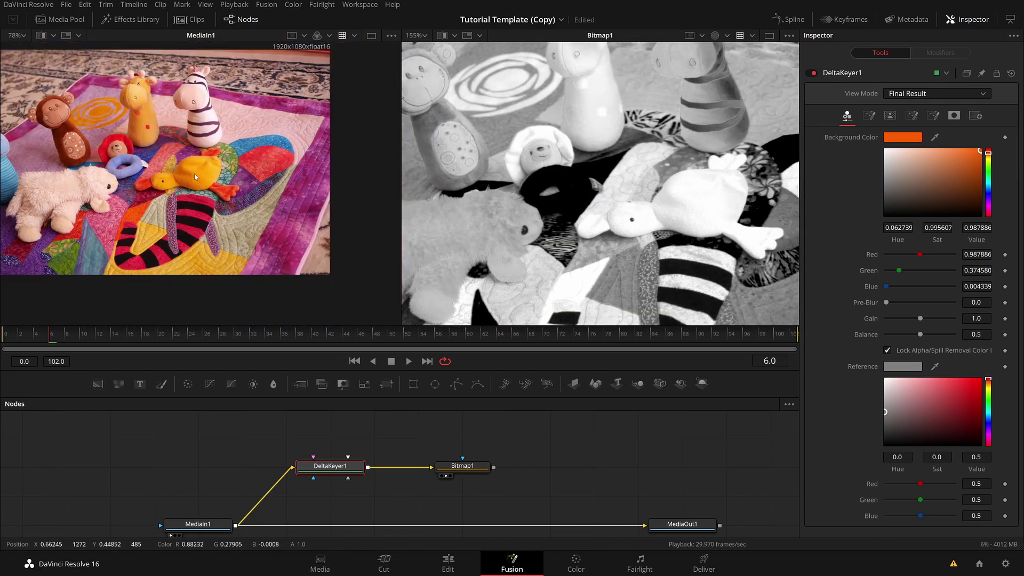
scroll(194, 174, up, 1)
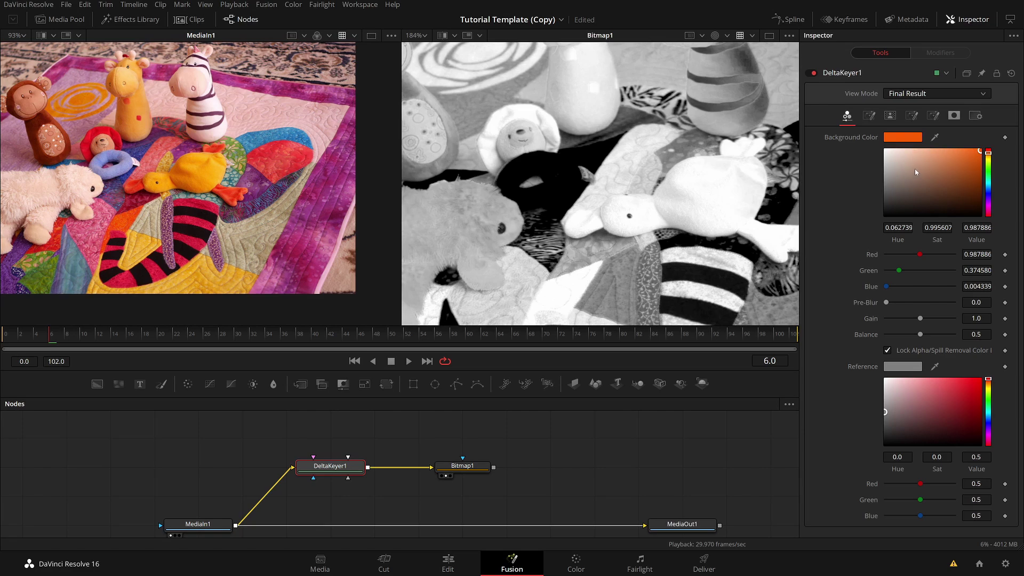
key(ctrl+s)
scroll(697, 183, up, 5)
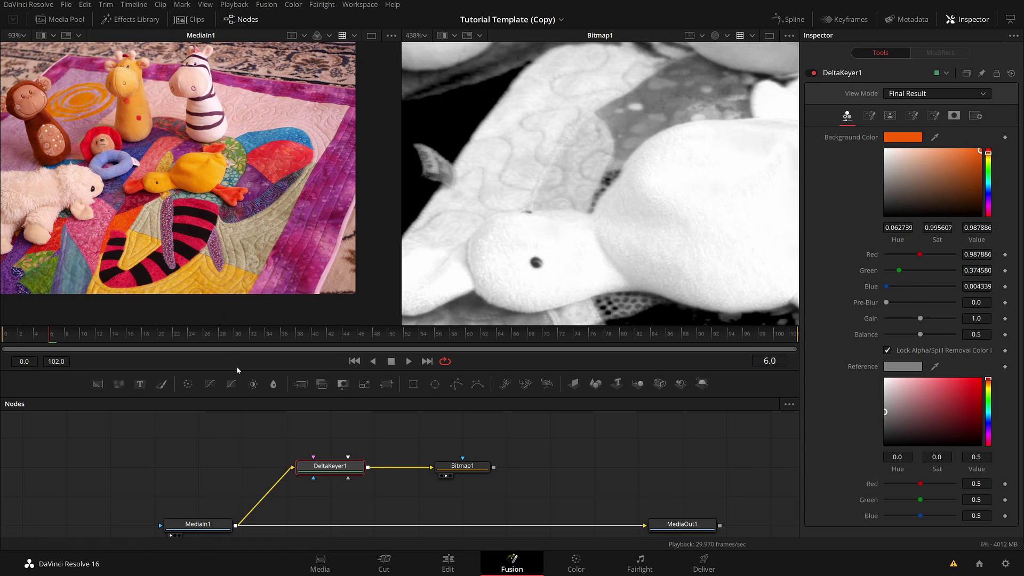
scroll(342, 433, left, 1)
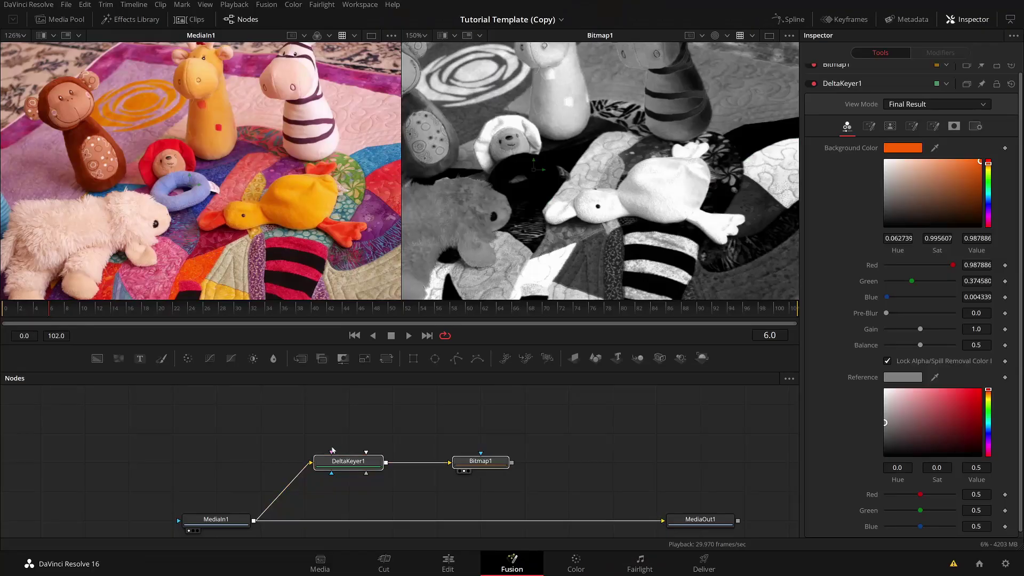
Move DeltaKeyer1 and Bitmap1 lower, then add a Chroma Keyer fed by MediaIn1
drag(339, 471, 339, 500)
click(355, 445)
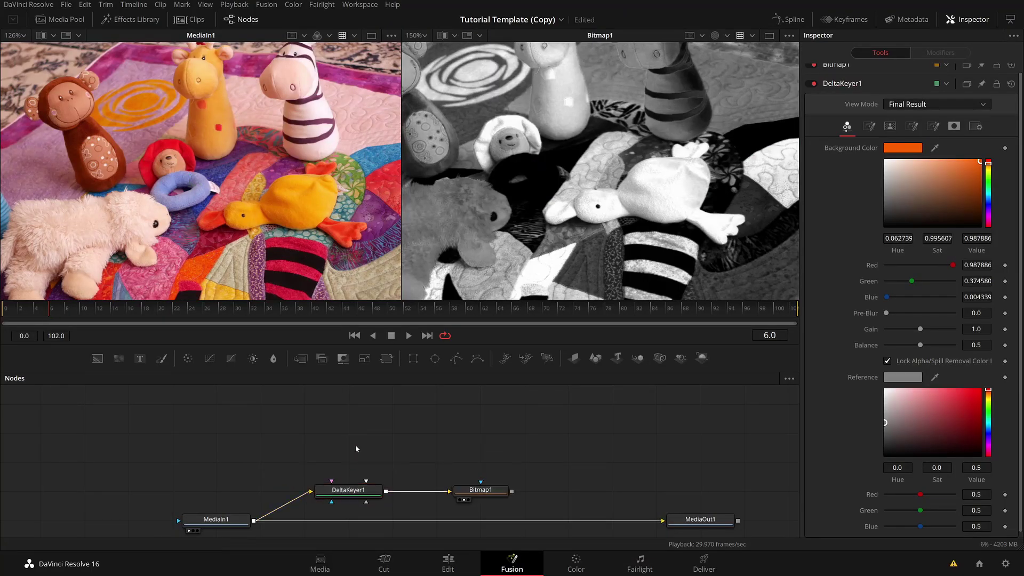
key(shift+space)
text(chroma)
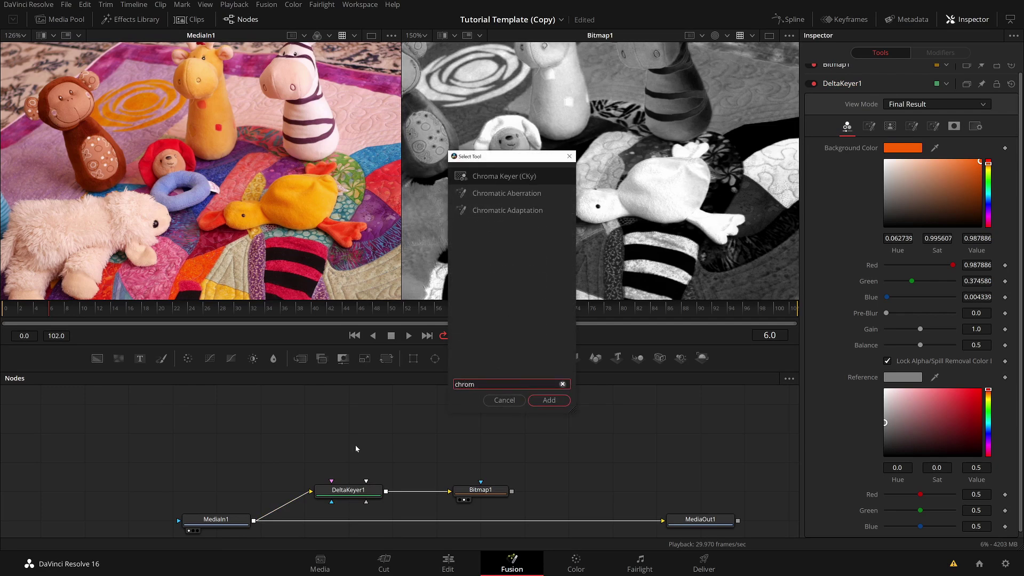
key(Return)
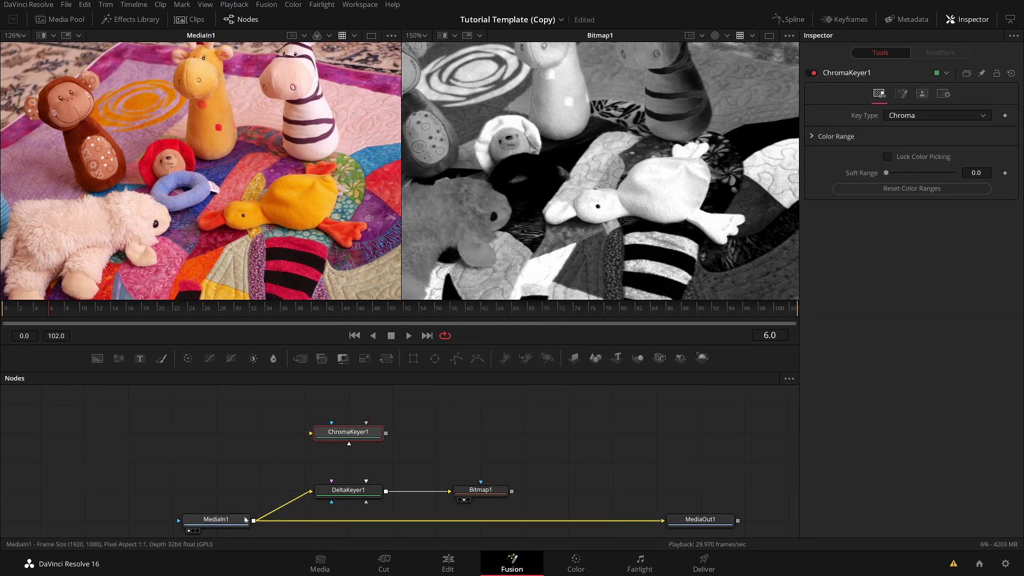
drag(253, 521, 311, 433)
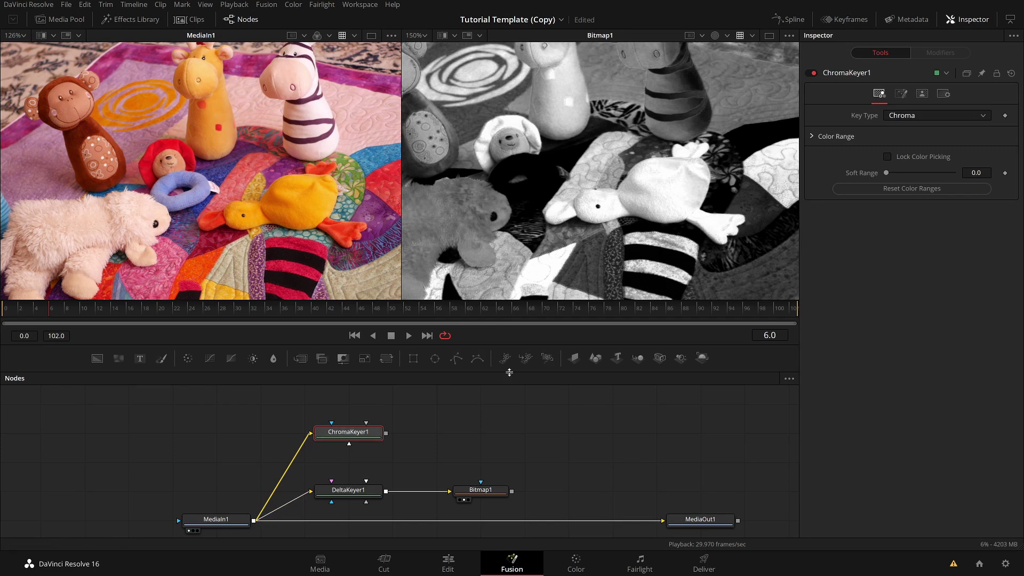
Set ChromaKeyer1's key type to Color, sample its colour ranges, and view its output
click(815, 137)
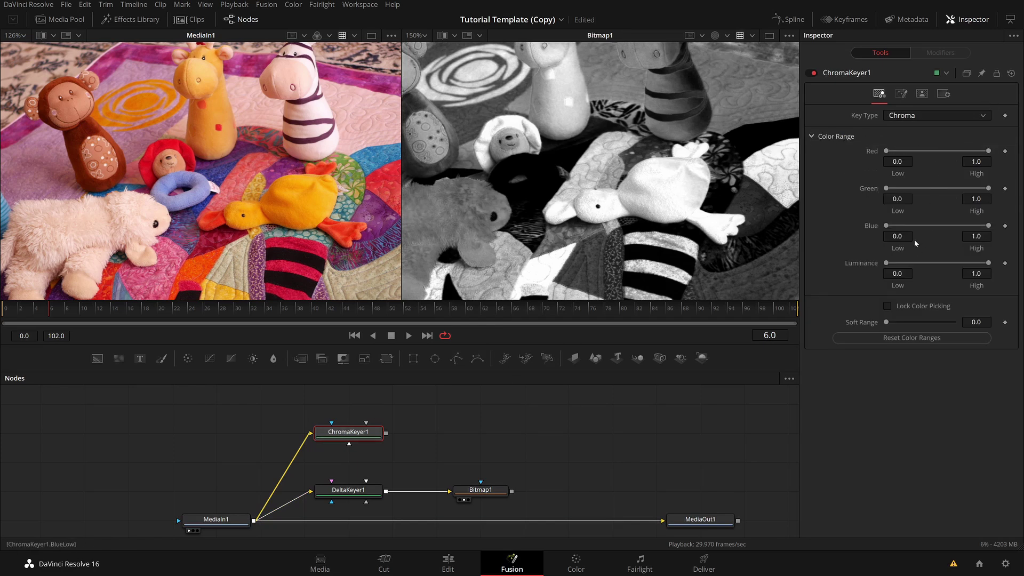
click(921, 116)
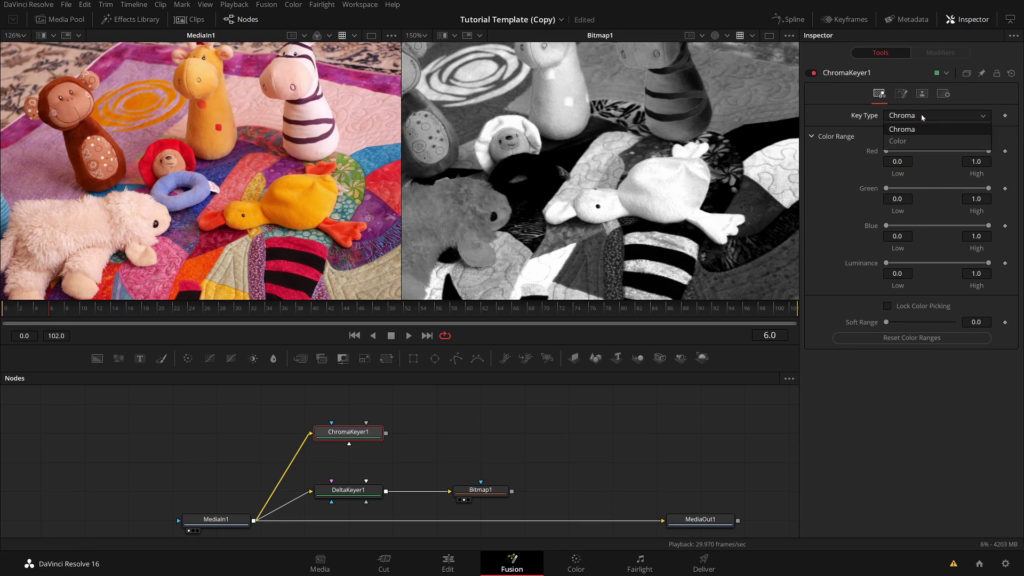
click(908, 139)
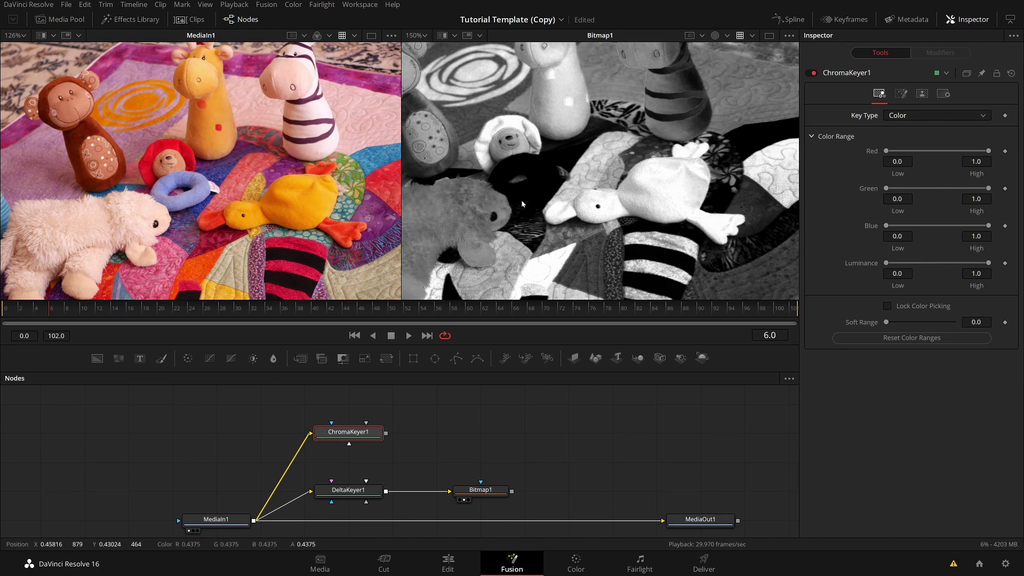
drag(638, 176, 659, 193)
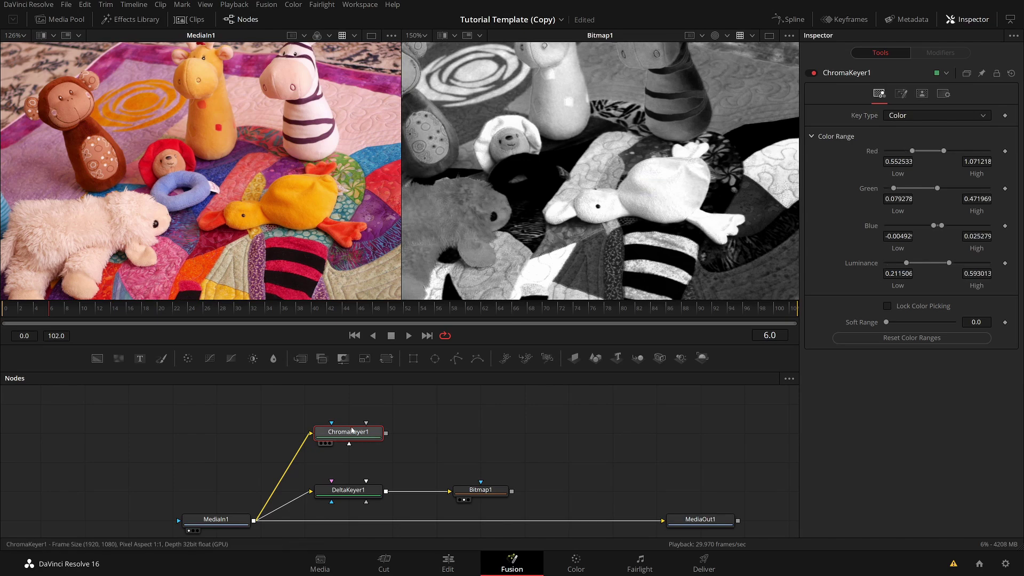
key(2)
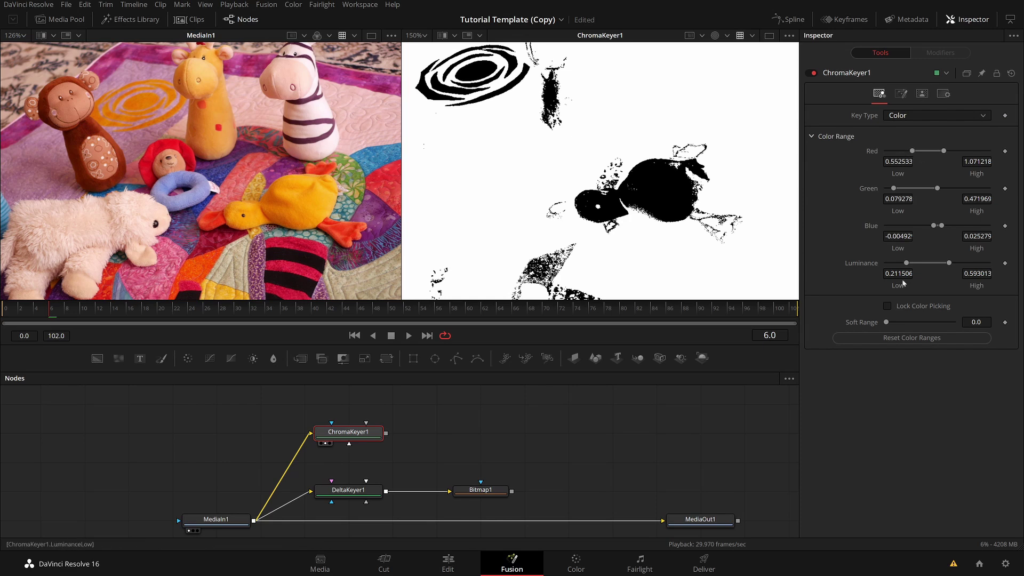
Drag ChromaKeyer1's Soft Range slider to about 0.07
drag(886, 322, 909, 323)
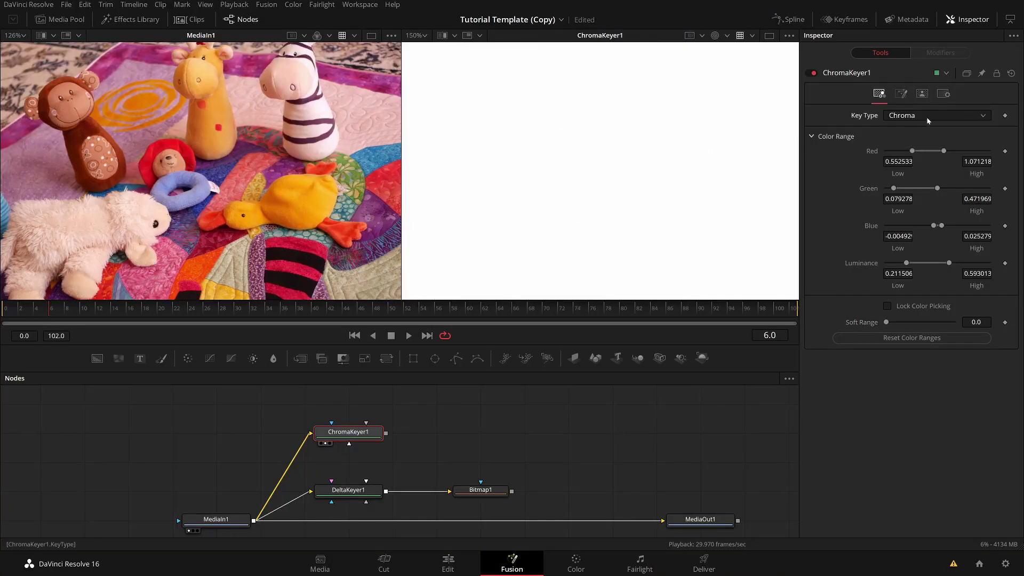
Reset ChromaKeyer1's colour ranges, keep Chroma key type, and sample the yellow duck
click(910, 338)
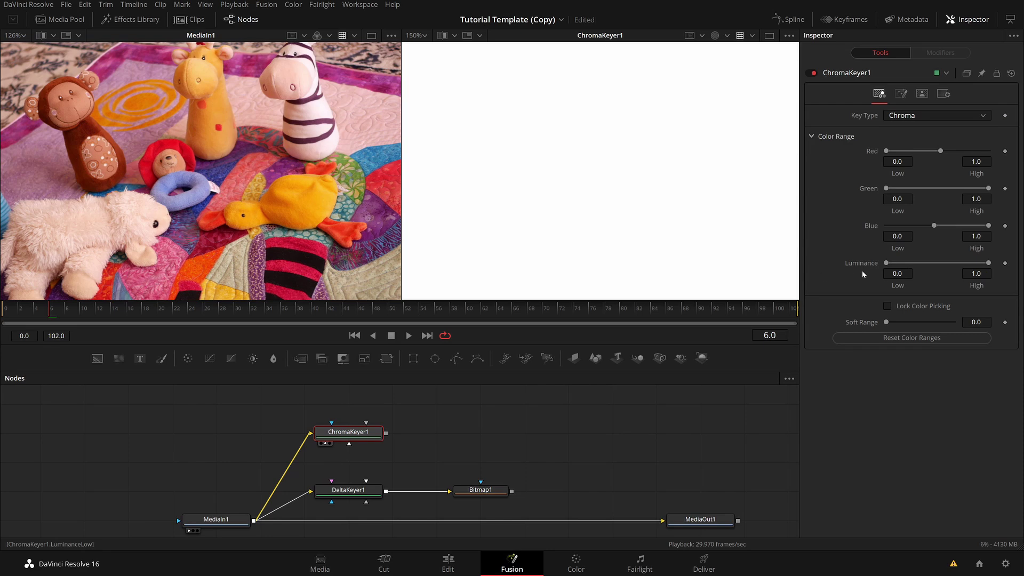
click(943, 116)
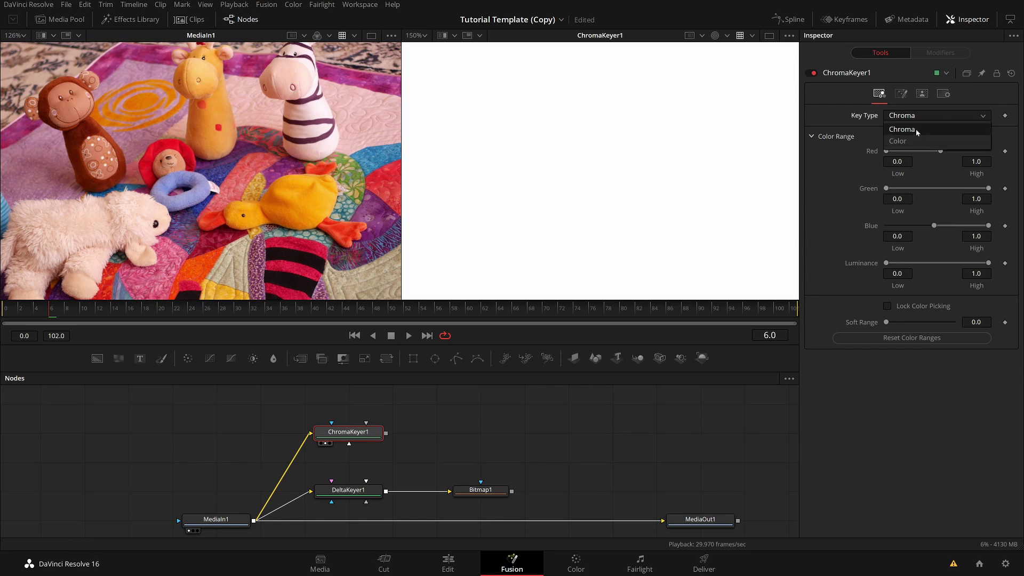
click(884, 131)
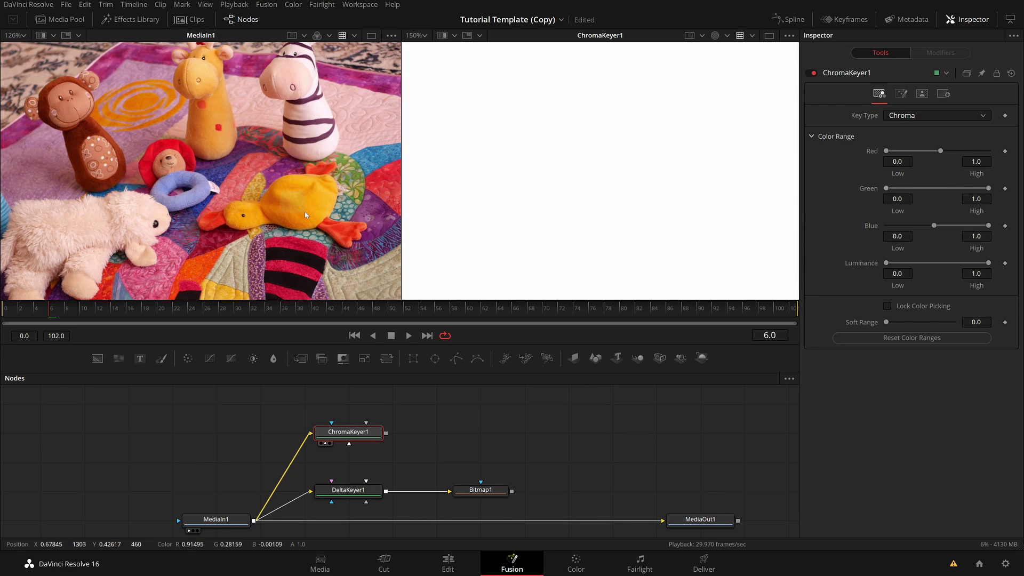
mouse_move(648, 175)
mouse_down()
mouse_move(696, 191)
mouse_move(692, 178)
mouse_move(642, 180)
mouse_up()
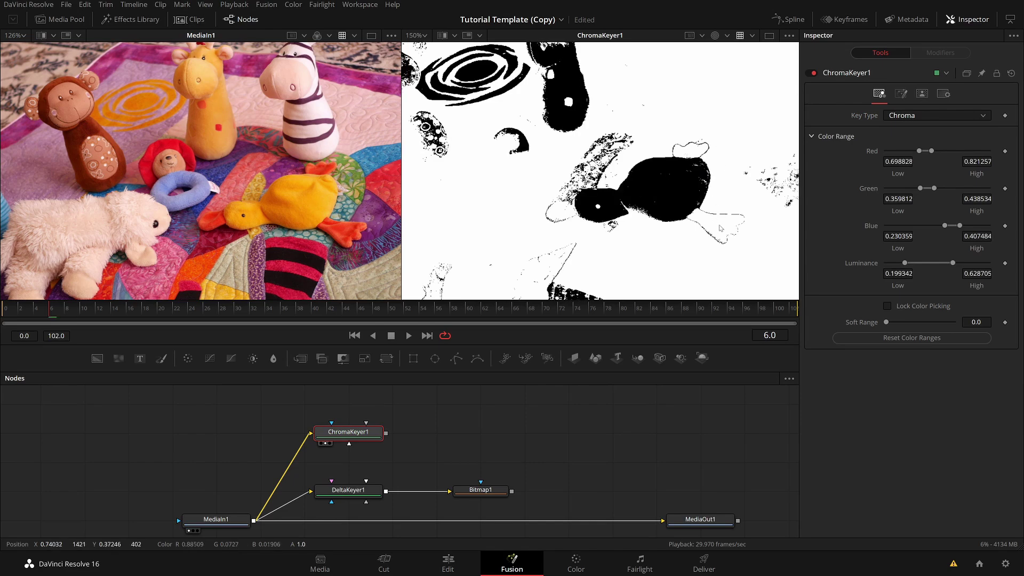
scroll(639, 195, up, 4)
scroll(251, 203, up, 3)
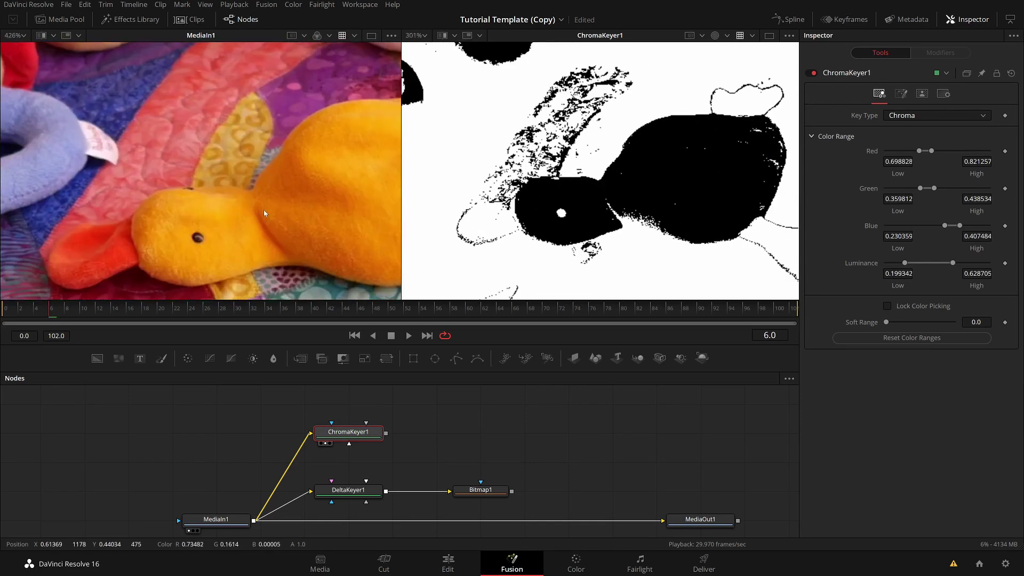
drag(240, 176, 227, 198)
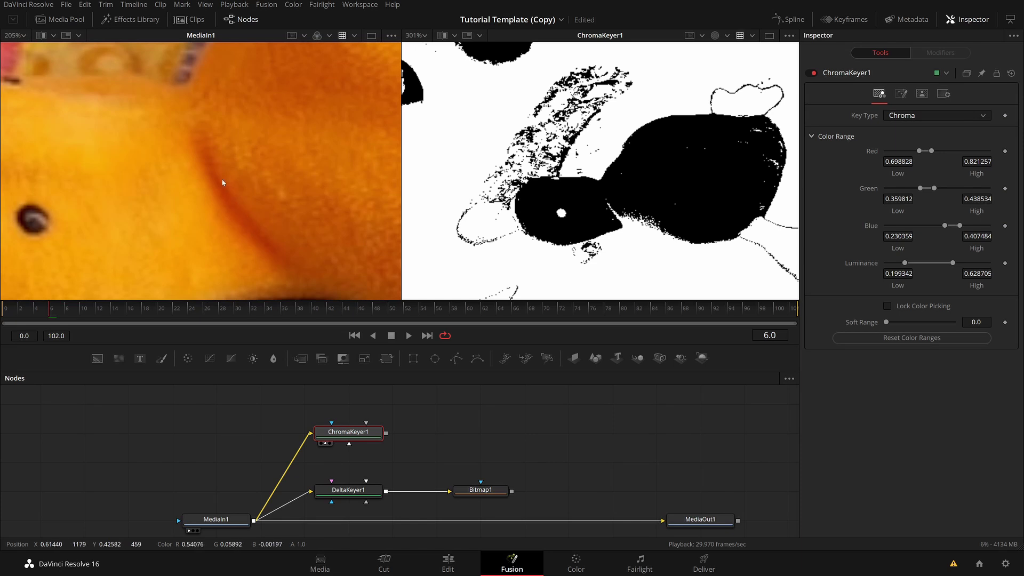
Add more duck samples until its speckled area fills black, then save the project
drag(198, 221, 277, 182)
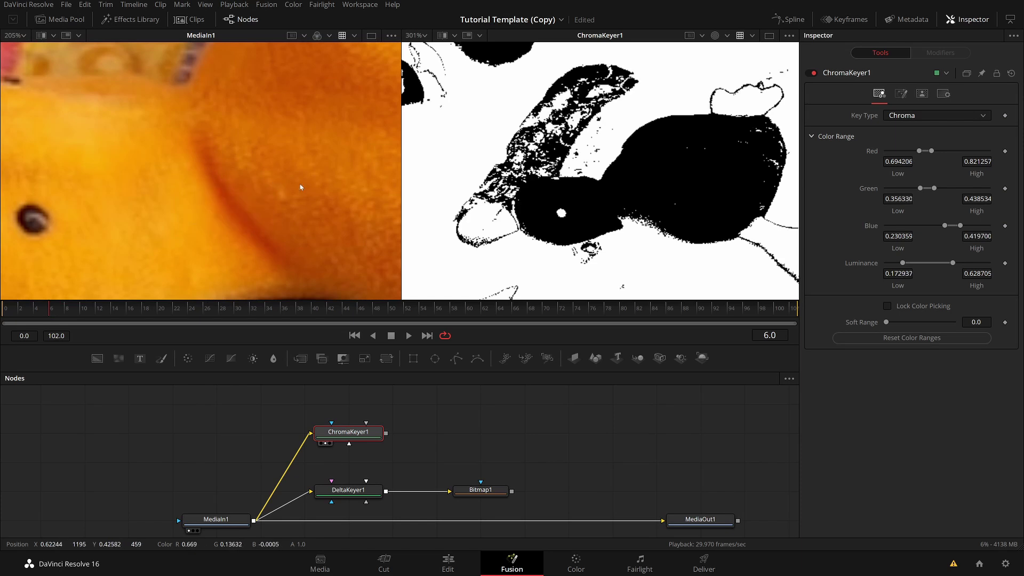
scroll(354, 148, down, 3)
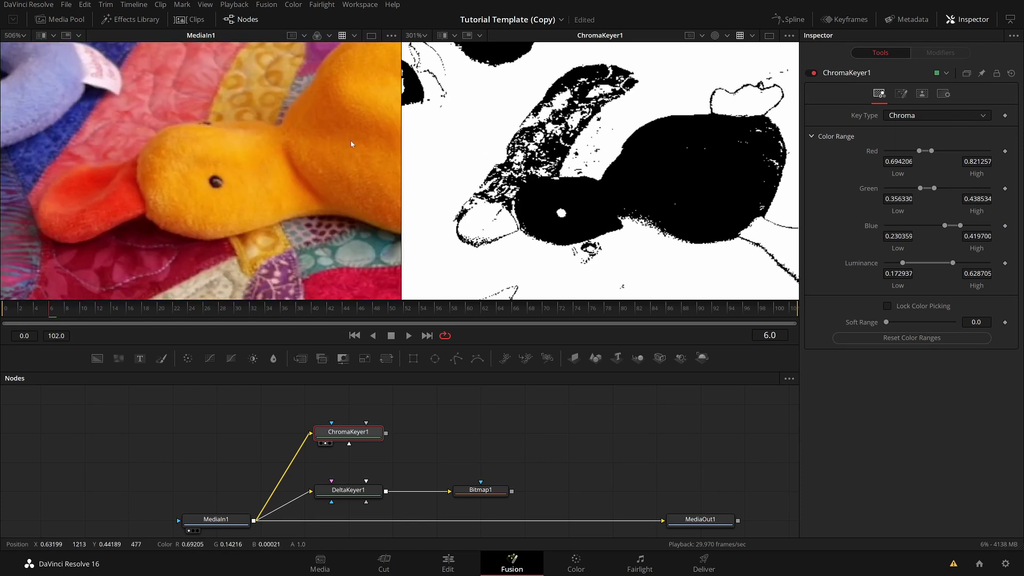
scroll(350, 139, up, 5)
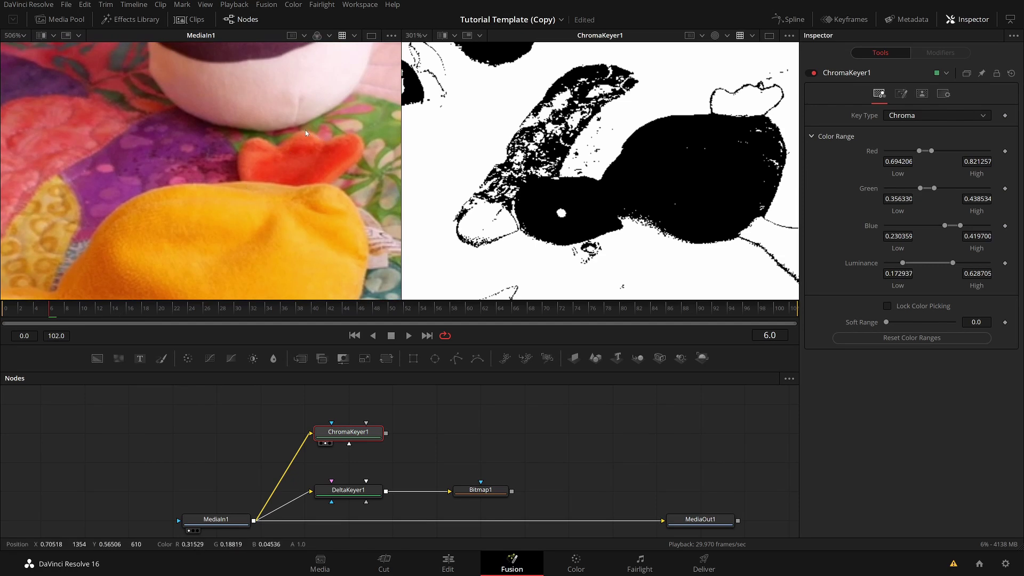
drag(699, 144, 617, 132)
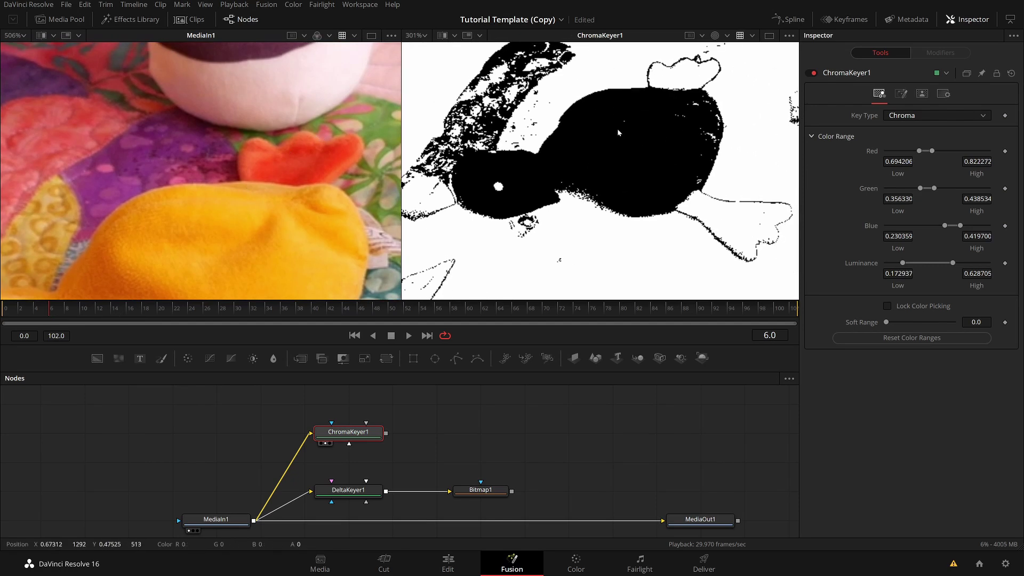
drag(692, 118, 715, 144)
click(618, 113)
key(ctrl+s)
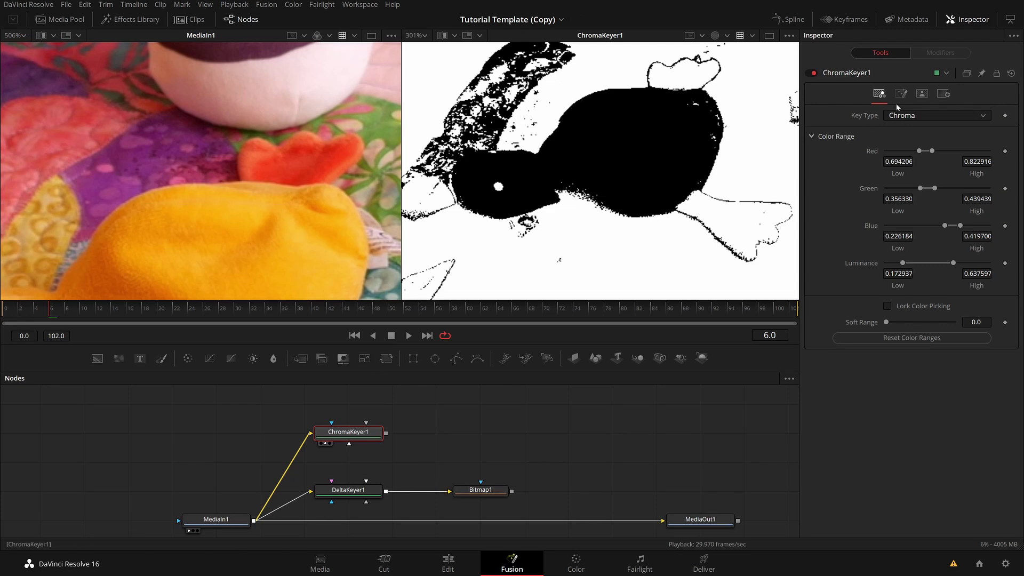
click(922, 94)
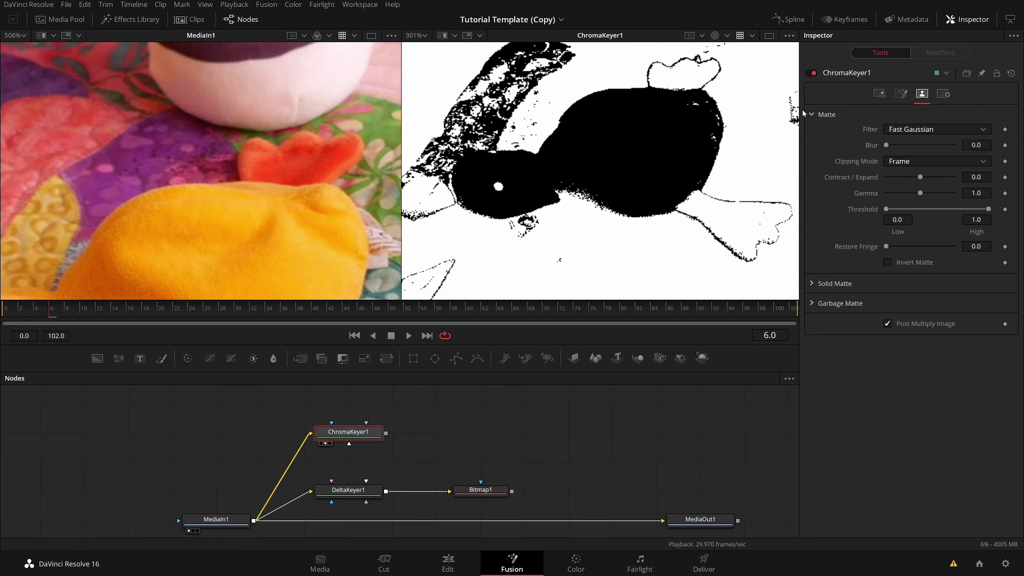
Enable Invert Matte on ChromaKeyer1 so the duck shows white on black
click(888, 262)
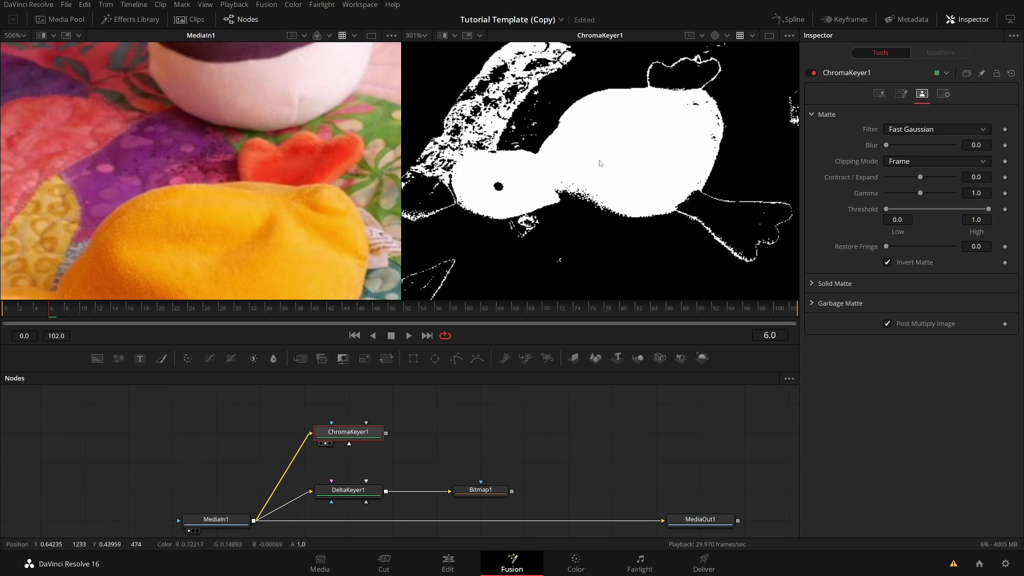
scroll(603, 163, down, 5)
scroll(589, 163, up, 3)
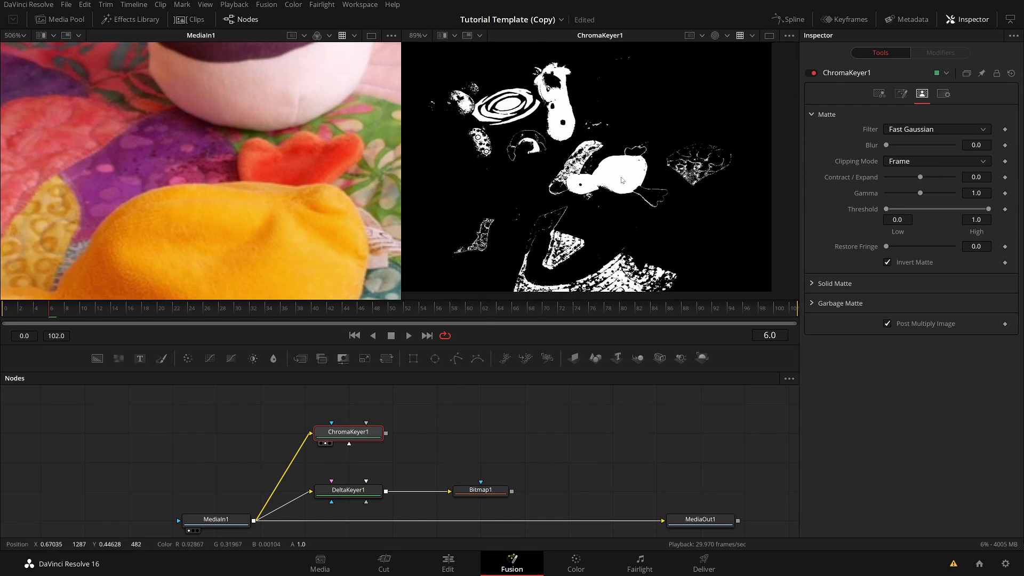
scroll(588, 163, up, 2)
scroll(171, 202, down, 4)
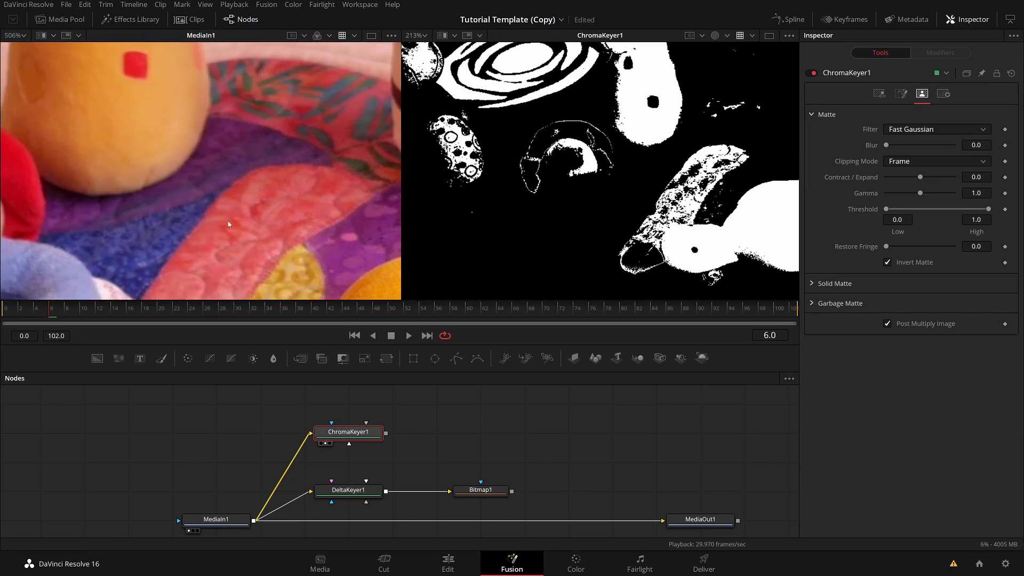
scroll(160, 114, up, 5)
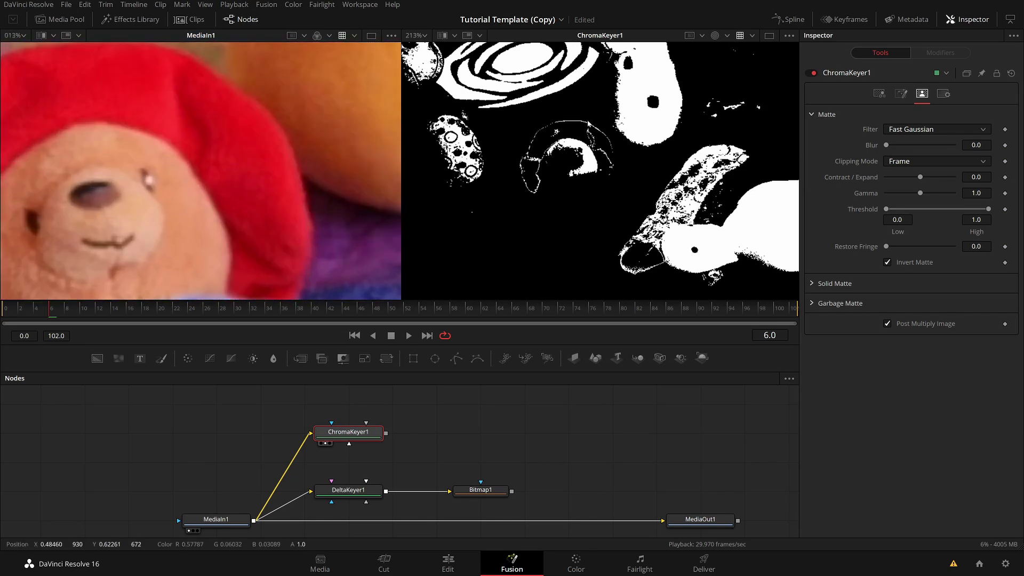
scroll(246, 93, up, 5)
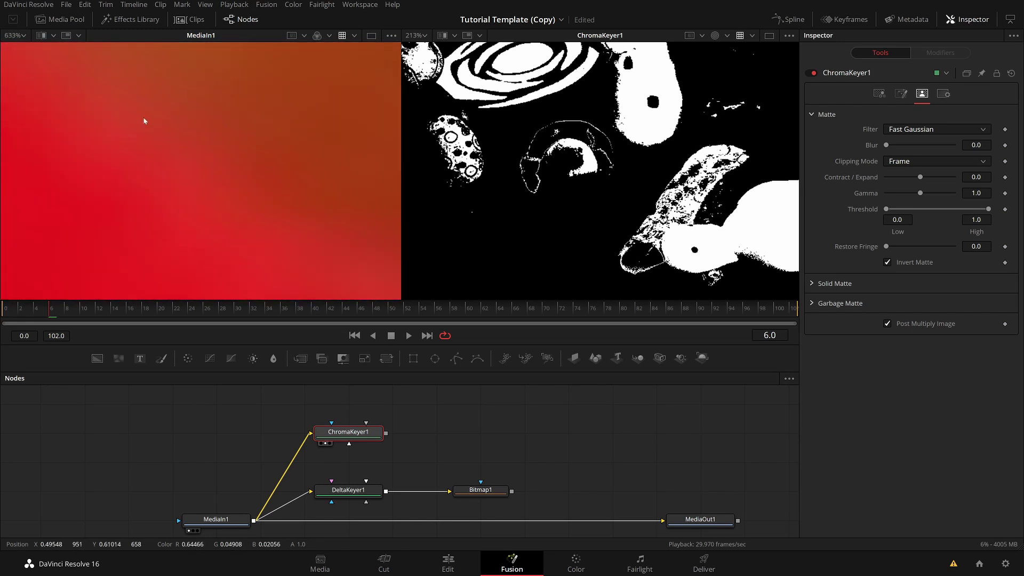
scroll(144, 121, down, 2)
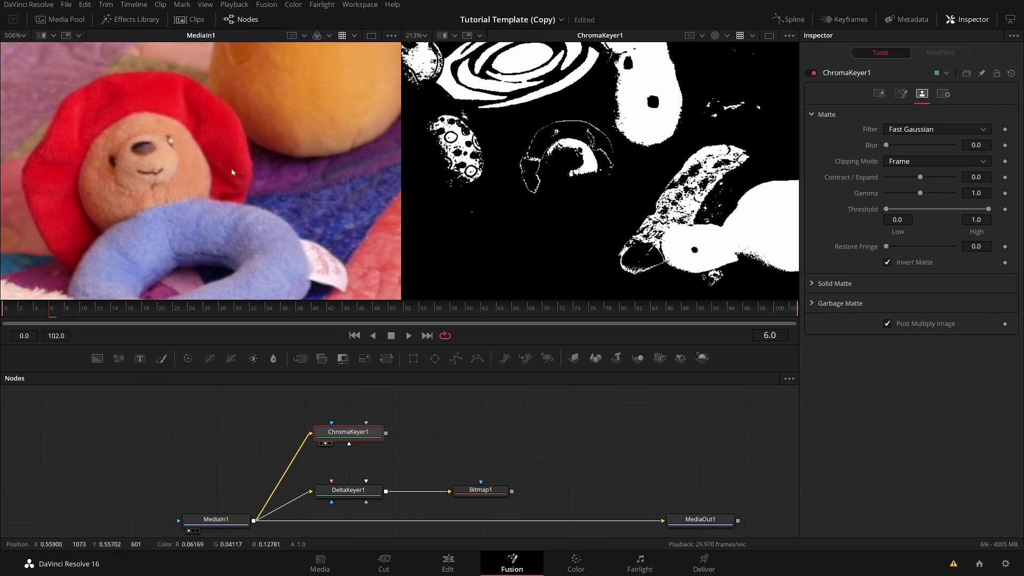
scroll(231, 168, down, 5)
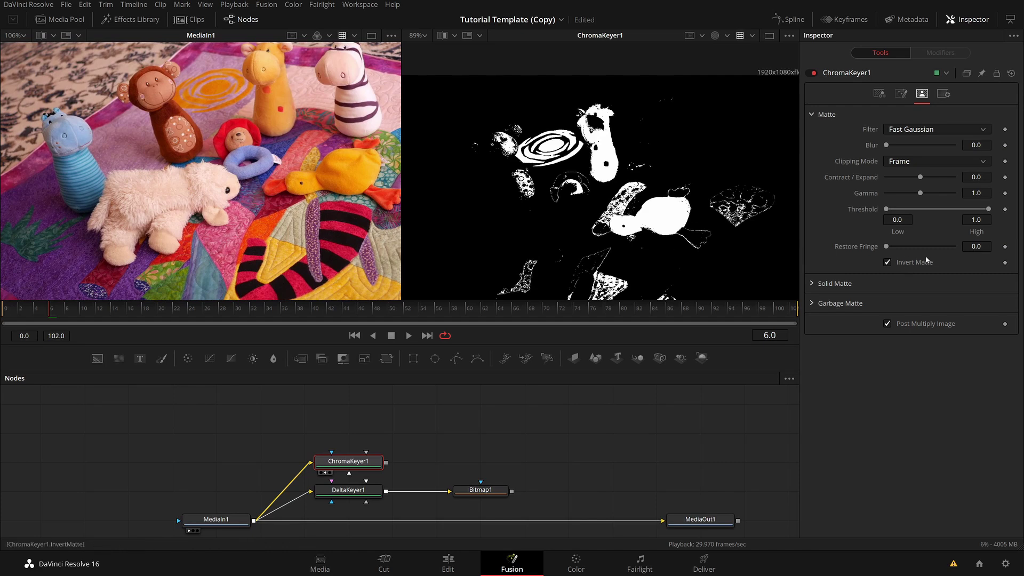
Reset ChromaKeyer1's colour ranges, then sample the sheep's fur colours in the source viewer
click(879, 93)
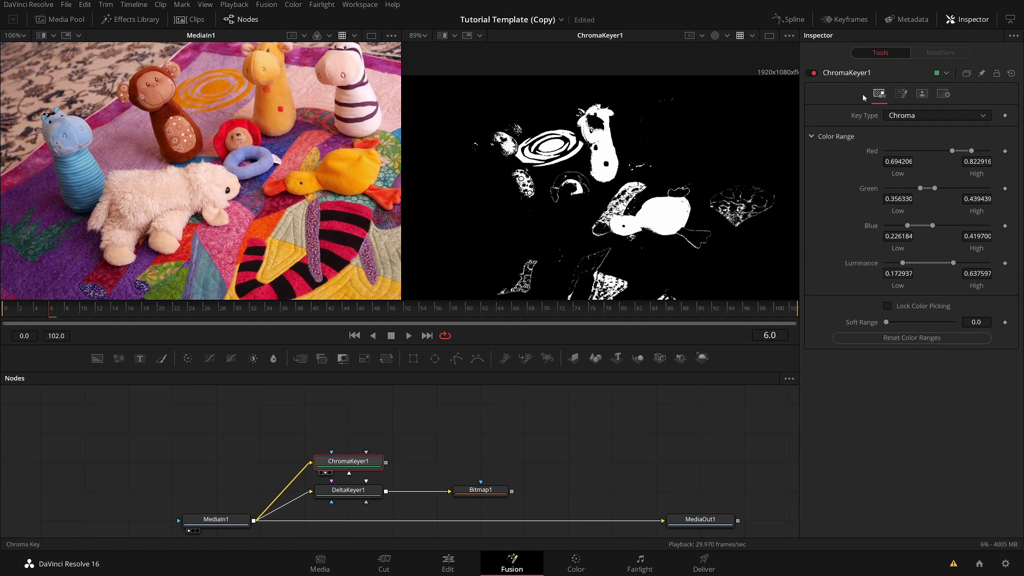
click(904, 338)
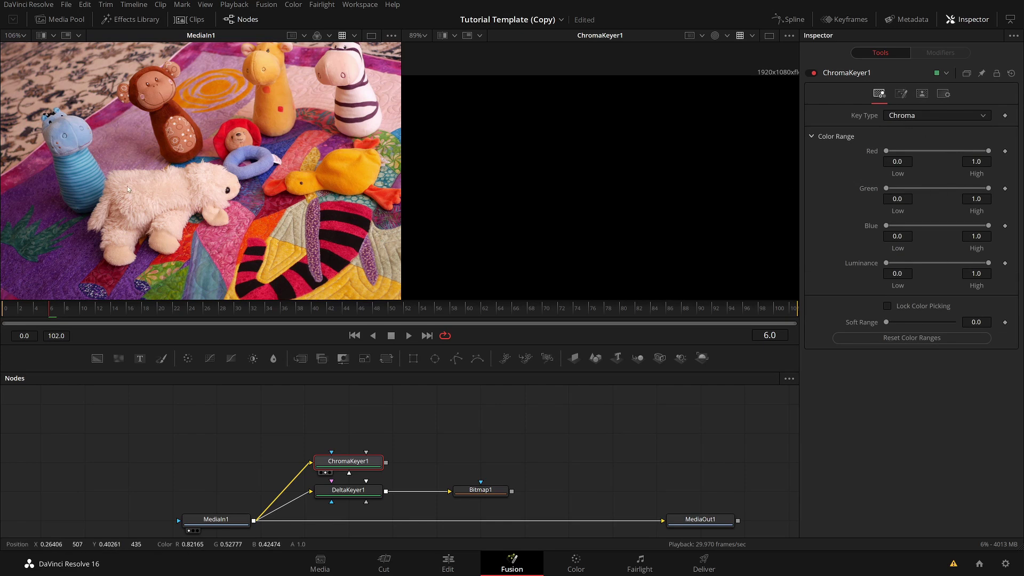
scroll(127, 186, up, 3)
mouse_move(225, 207)
mouse_down()
mouse_move(218, 168)
mouse_move(226, 204)
mouse_up()
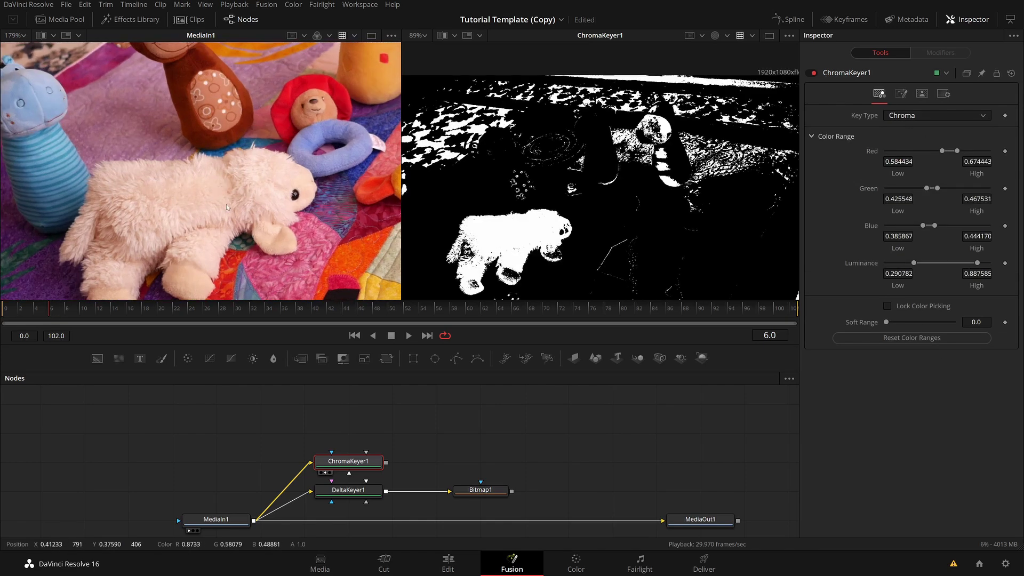
drag(109, 214, 106, 218)
Pick more sheep colours in the matte viewer to fill the holes and remaining areas
scroll(527, 226, up, 4)
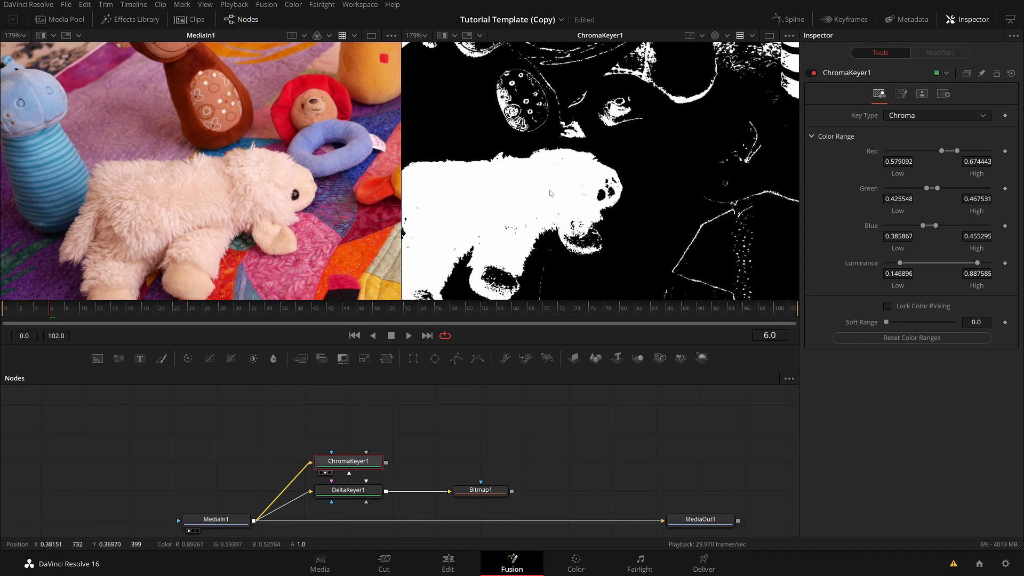
mouse_move(527, 226)
mouse_down()
mouse_move(507, 230)
mouse_move(528, 246)
mouse_up()
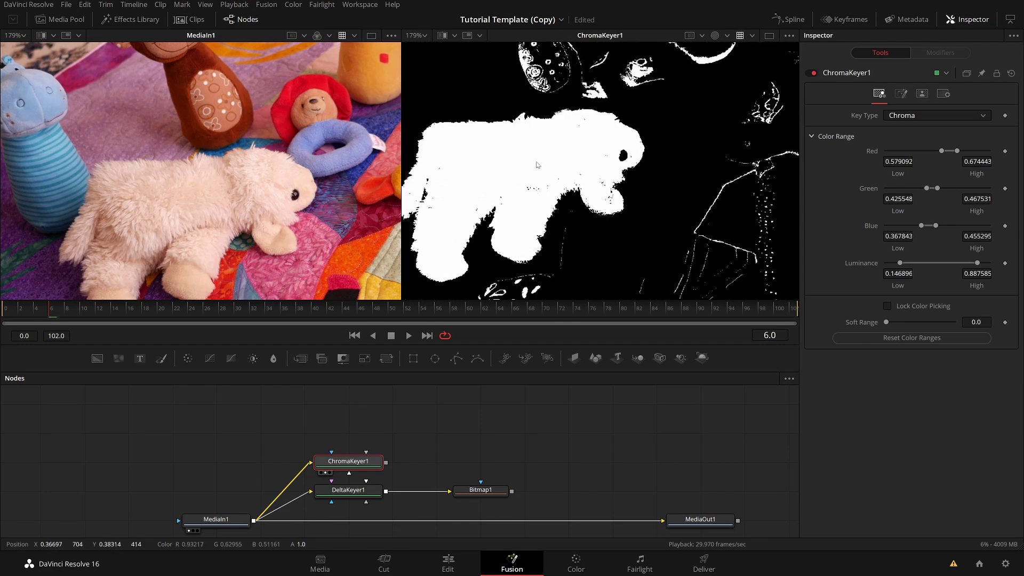
drag(544, 202, 519, 140)
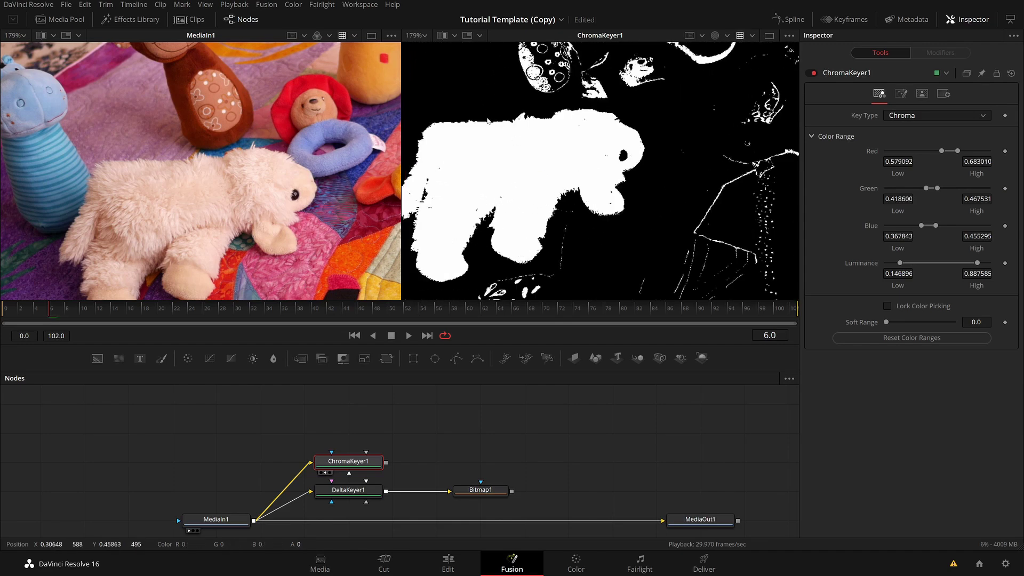
scroll(486, 127, up, 6)
scroll(486, 127, down, 4)
scroll(208, 194, up, 4)
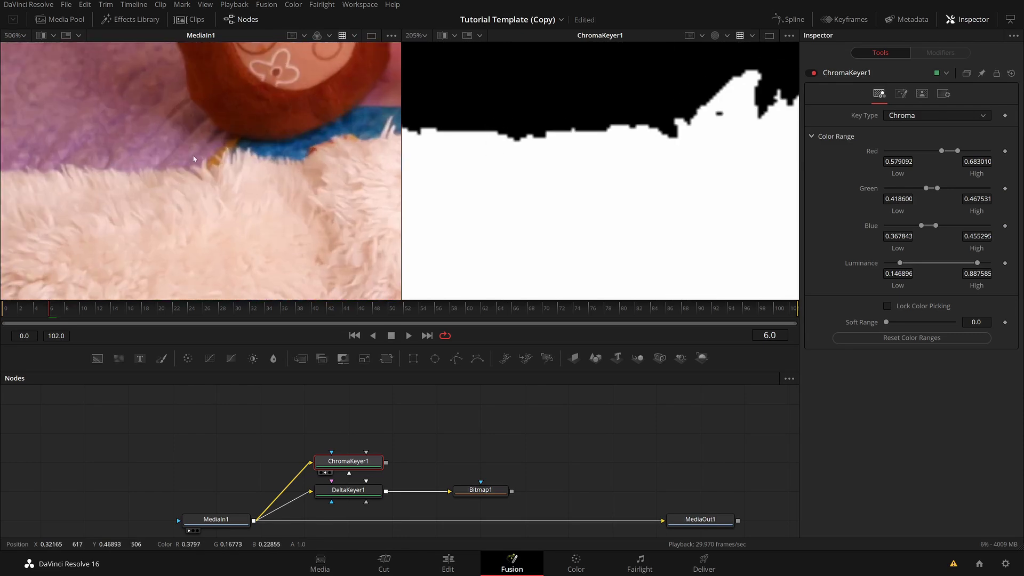
scroll(523, 178, down, 2)
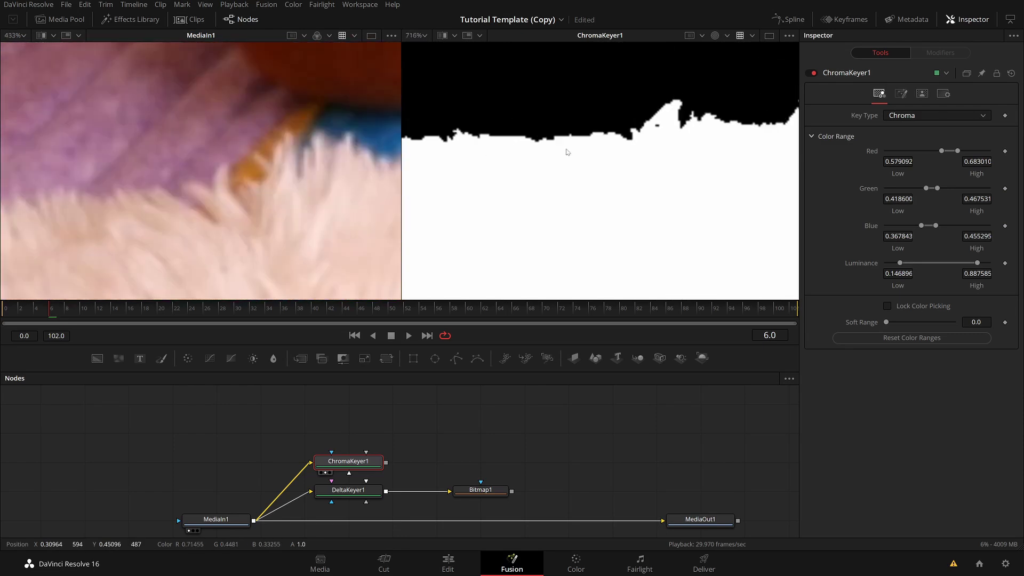
scroll(222, 154, down, 4)
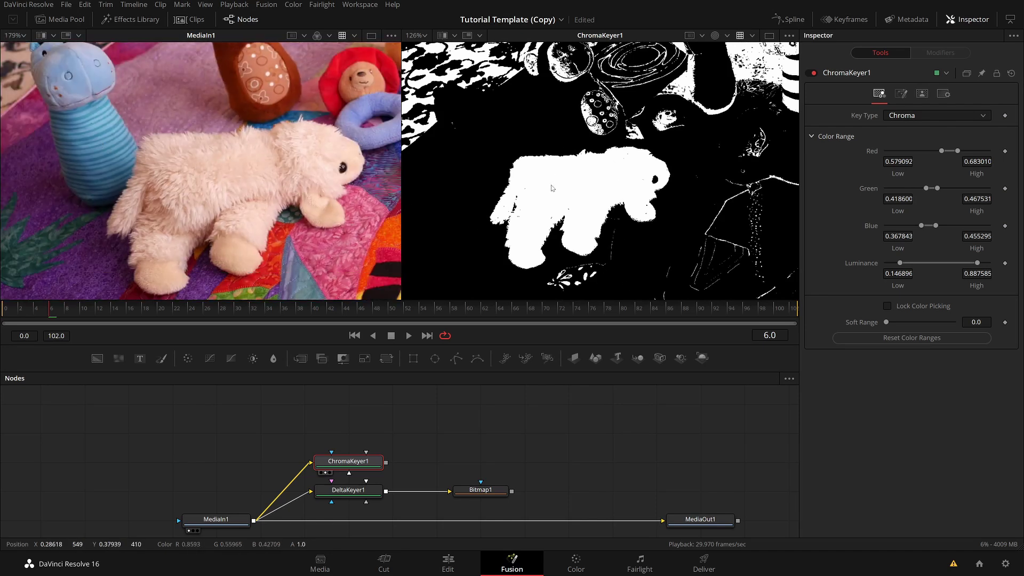
Recentre both viewers on the sheep and add one more sampled colour to the key
drag(614, 171, 579, 176)
scroll(574, 175, up, 3)
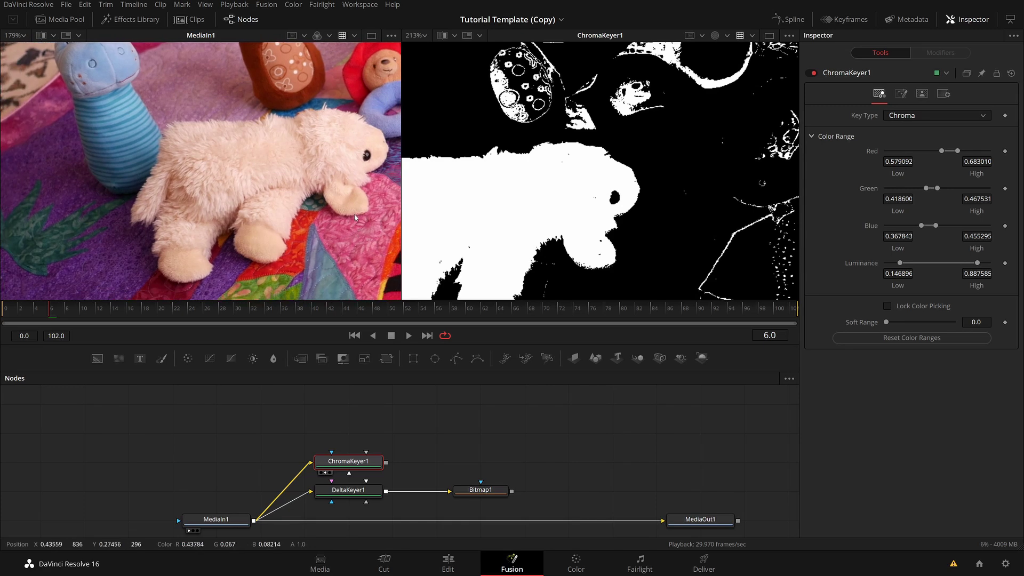
drag(355, 217, 284, 205)
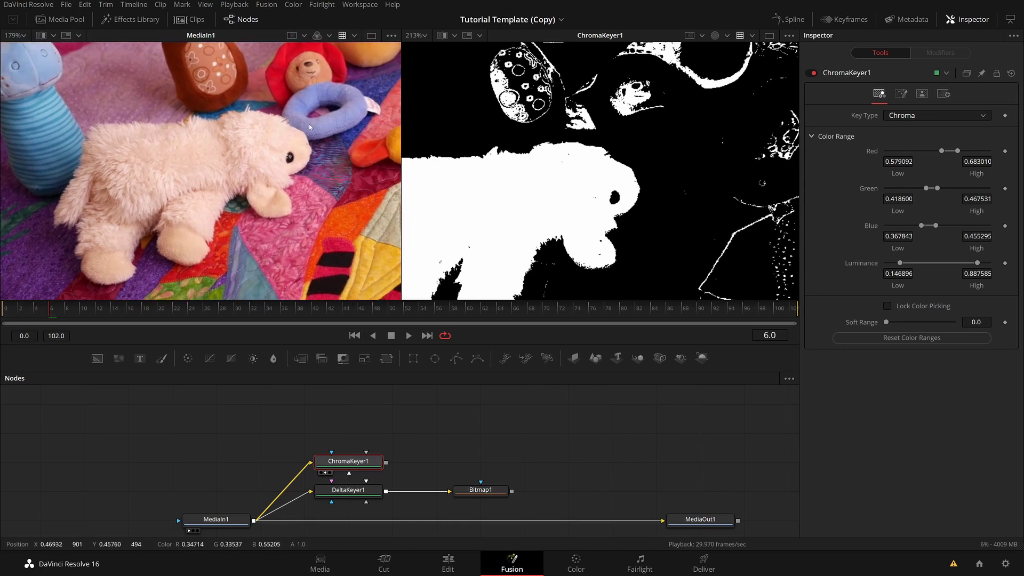
drag(424, 265, 495, 248)
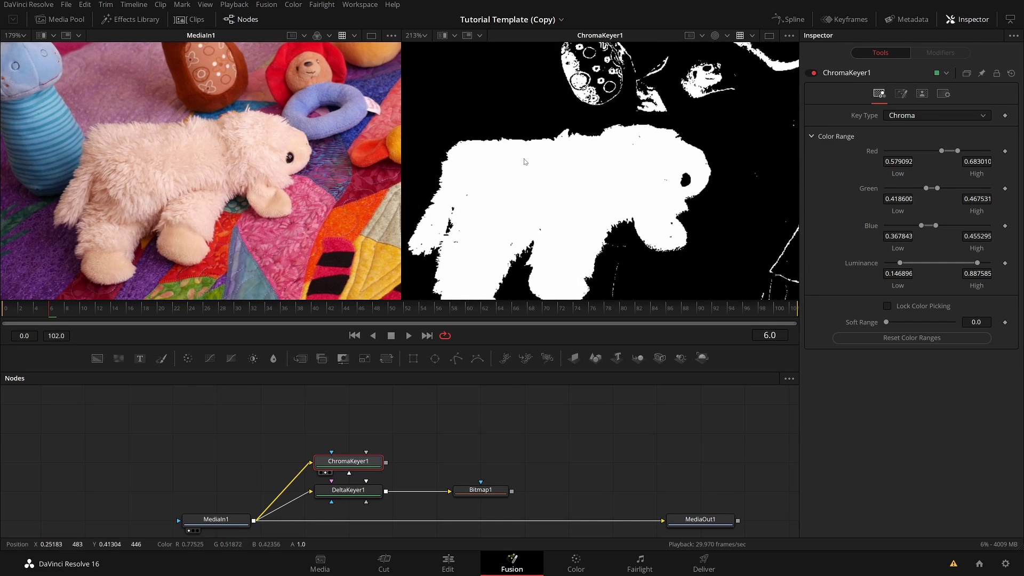
click(474, 203)
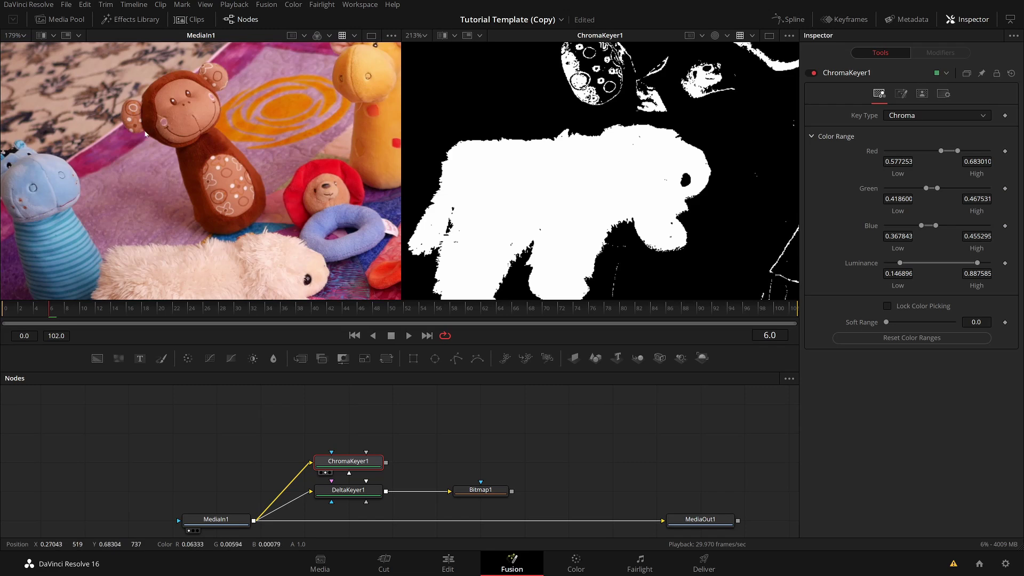
Zoom into the monkey in MediaIn1 and reset ChromaKeyer1's colour ranges to 0.0–1.0
scroll(175, 143, up, 2)
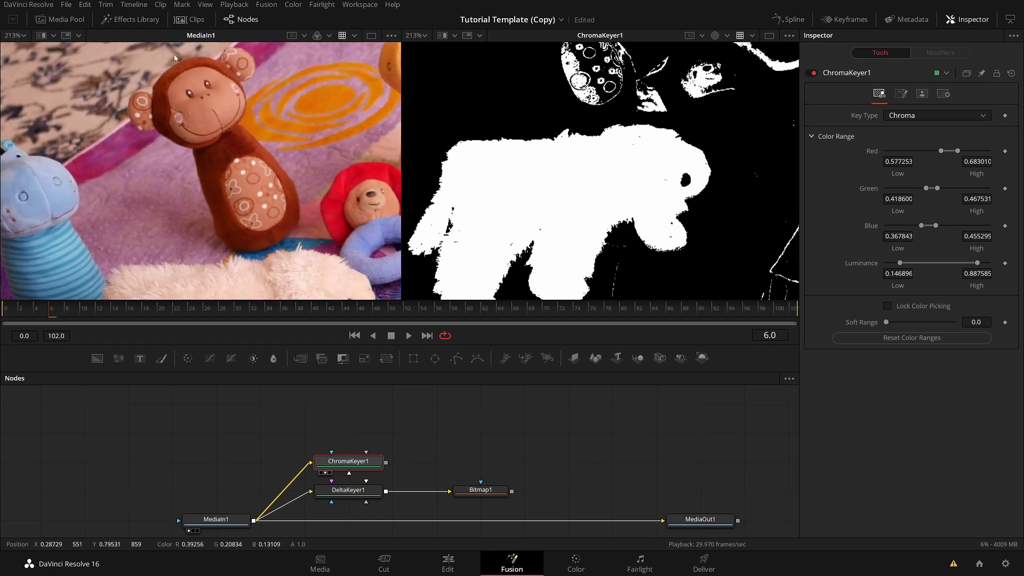
scroll(214, 182, up, 3)
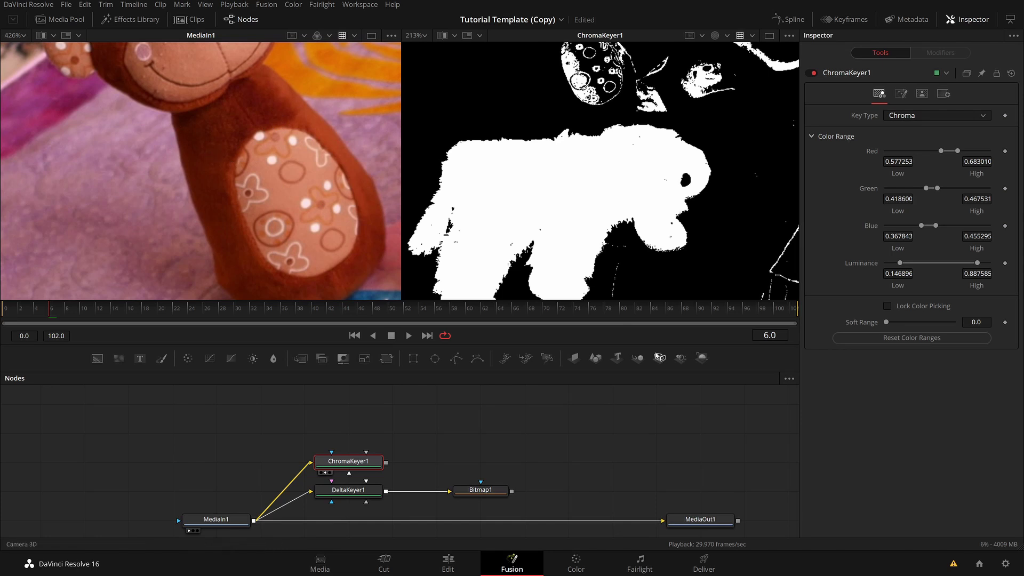
click(907, 342)
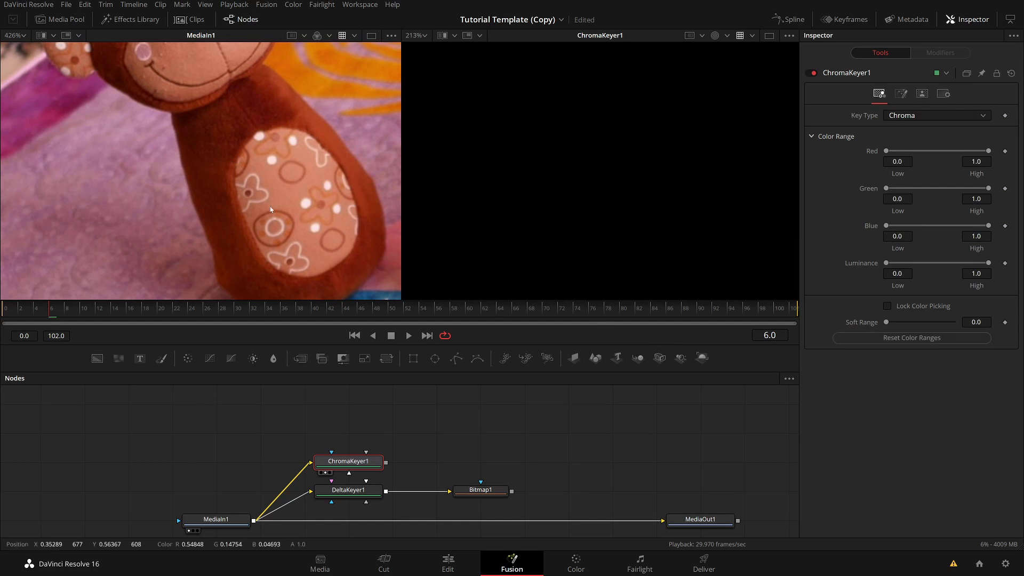
Sample the monkey's brown body in MediaIn1, then add darker monkey picks in the matte viewer
drag(194, 114, 337, 148)
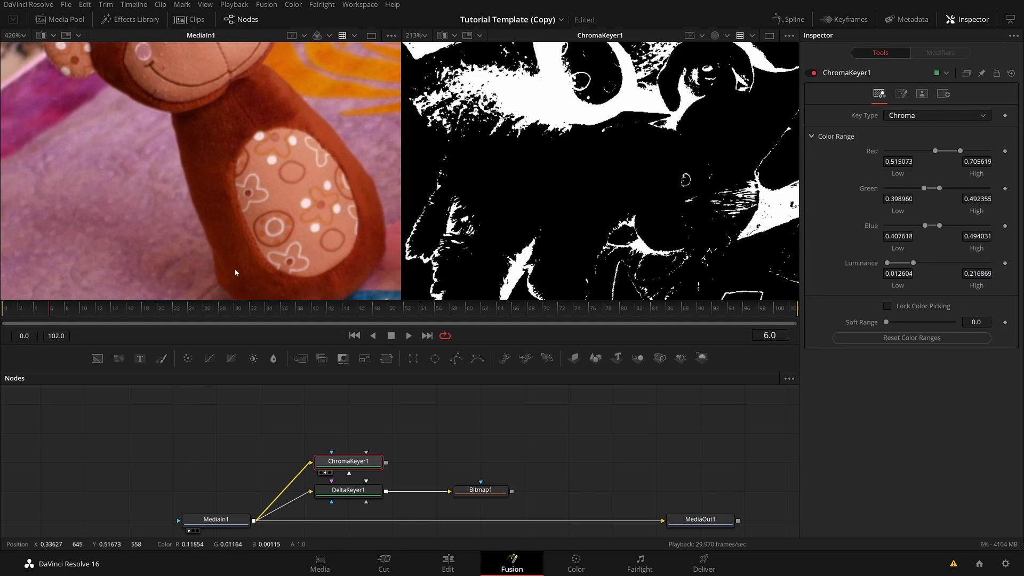
scroll(595, 179, down, 5)
scroll(626, 173, up, 6)
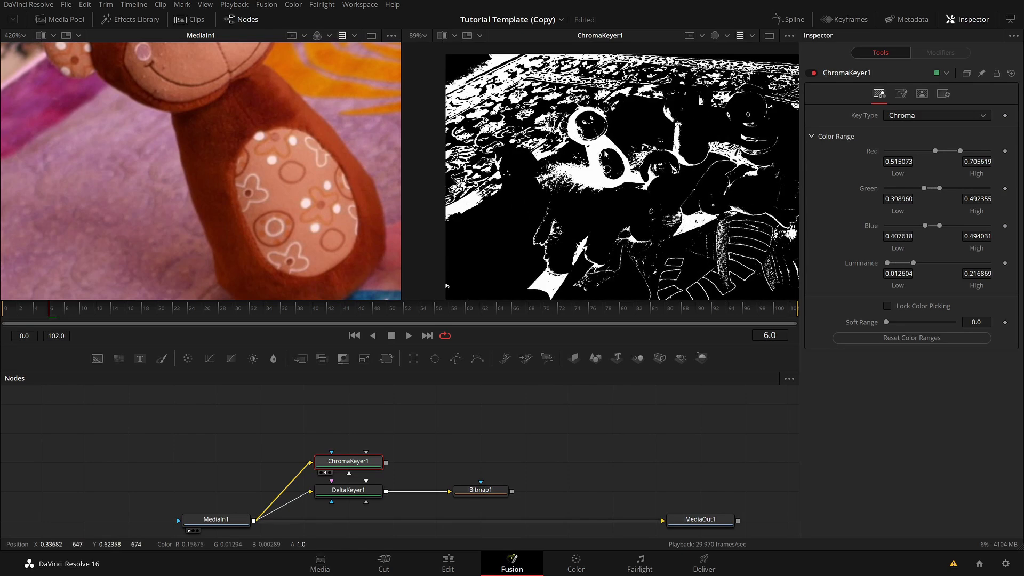
scroll(642, 154, up, 2)
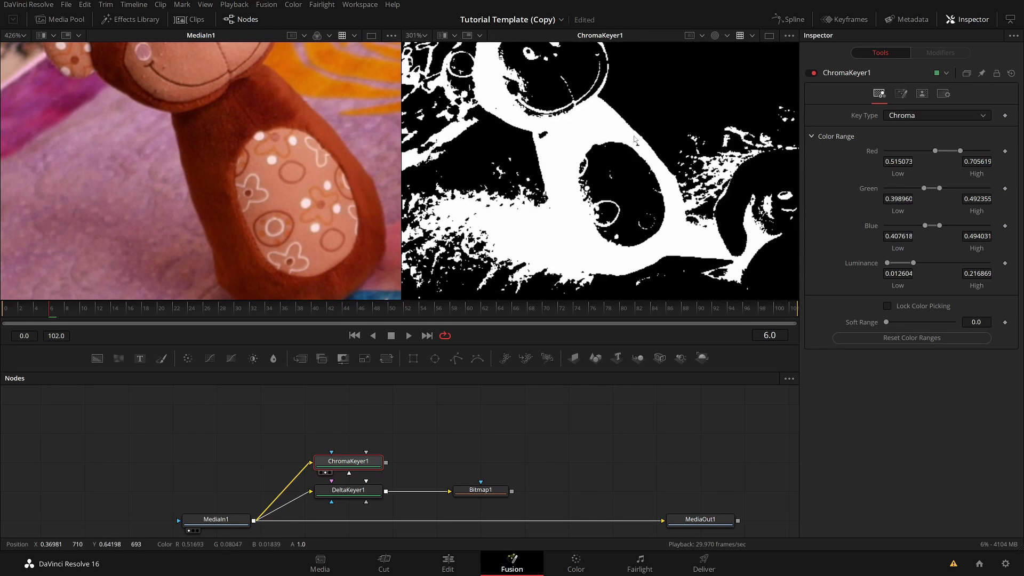
drag(637, 139, 642, 149)
drag(552, 131, 539, 217)
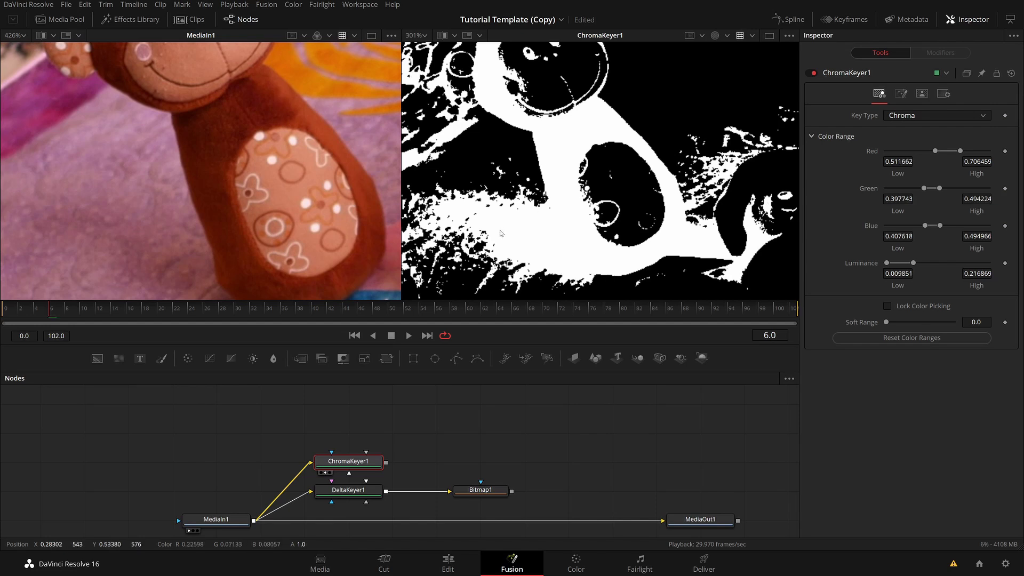
drag(168, 213, 164, 134)
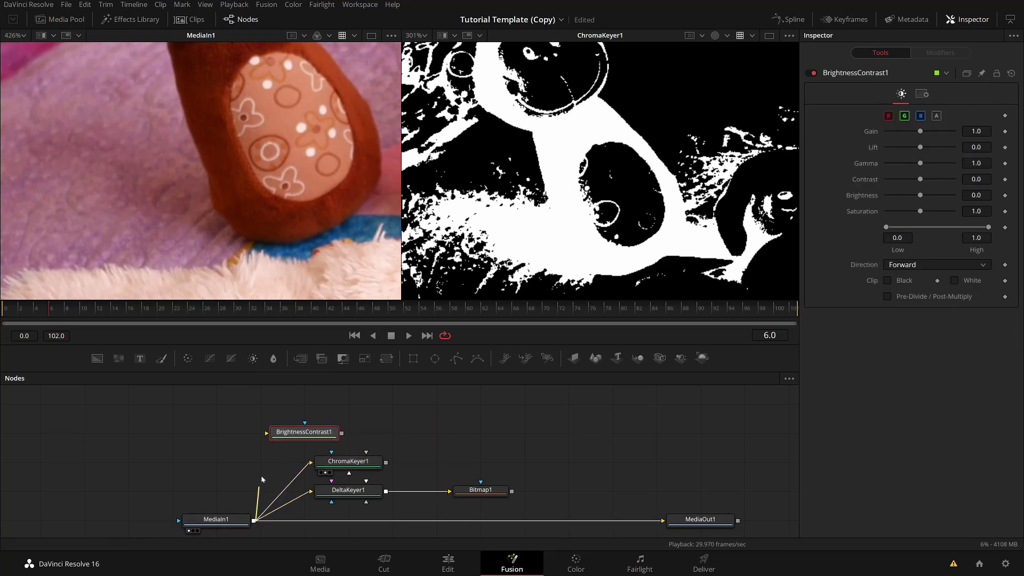
Feed MediaIn1 into BrightnessContrast1, view it in the left viewer, and raise Saturation sharply
drag(254, 520, 248, 432)
key(1)
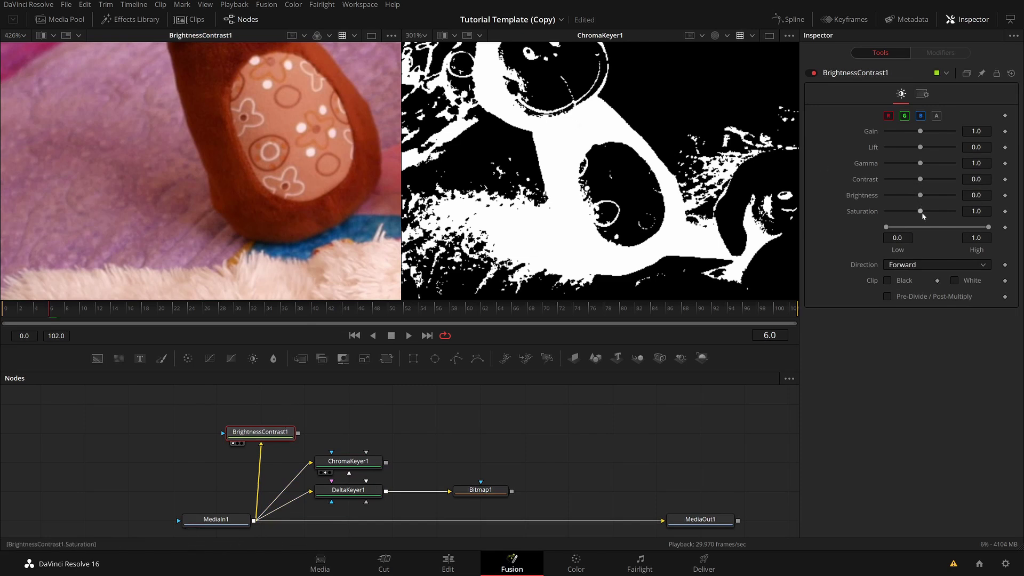
drag(920, 212, 955, 216)
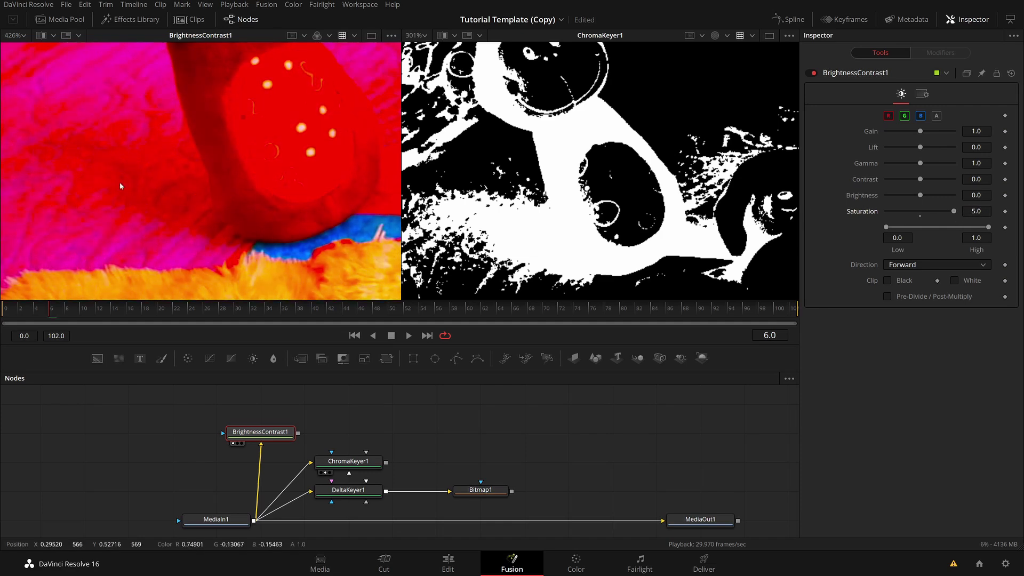
scroll(199, 176, up, 3)
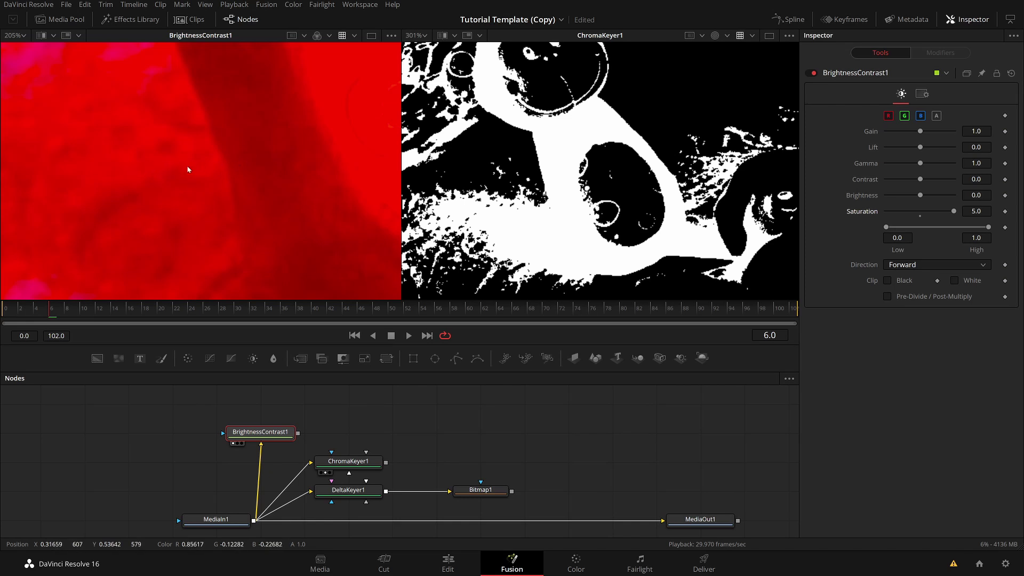
Save the project, test Saturation 0 for greyscale, then set Saturation to 5.0
key(ctrl+s)
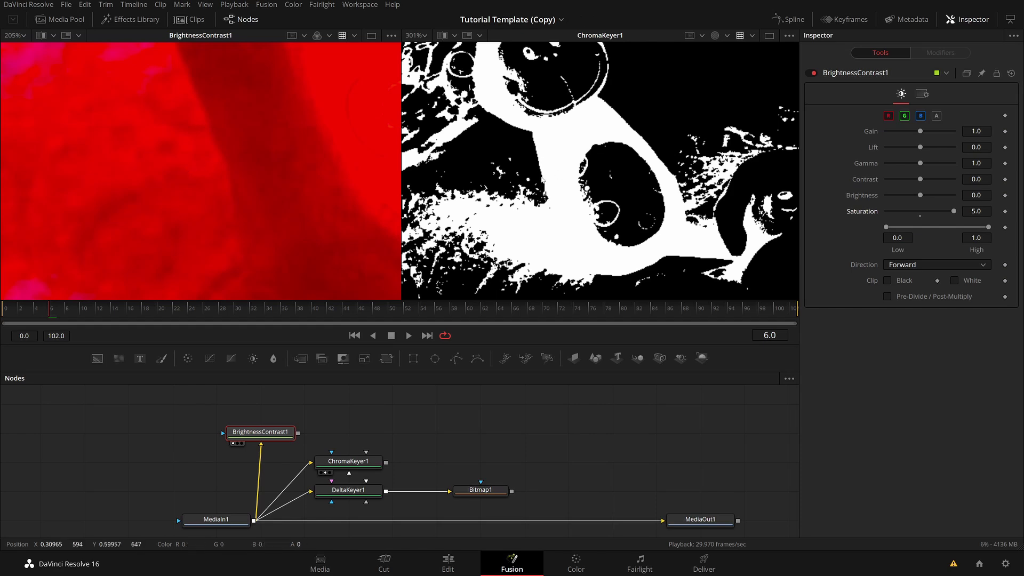
scroll(550, 170, down, 3)
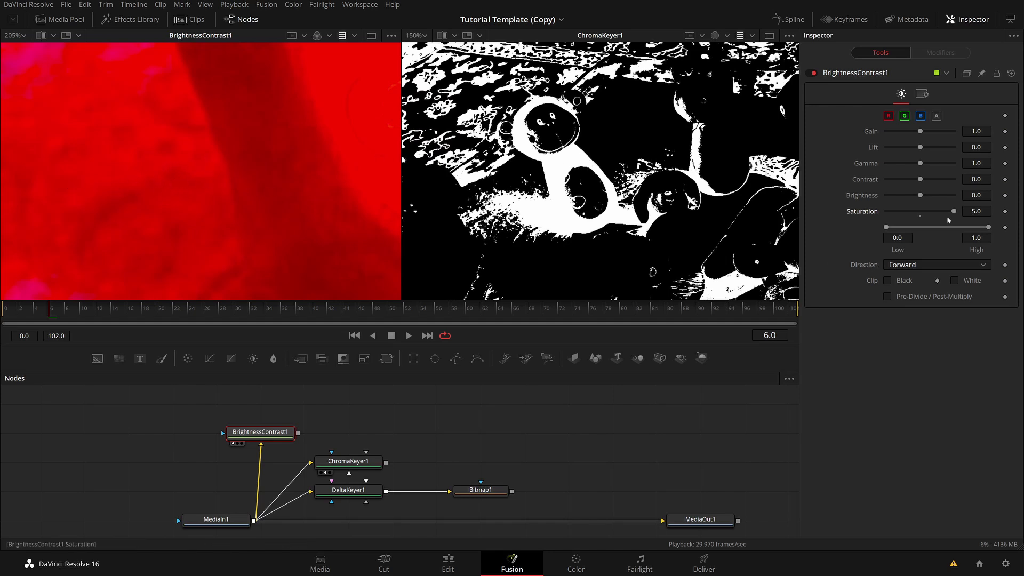
drag(953, 211, 879, 219)
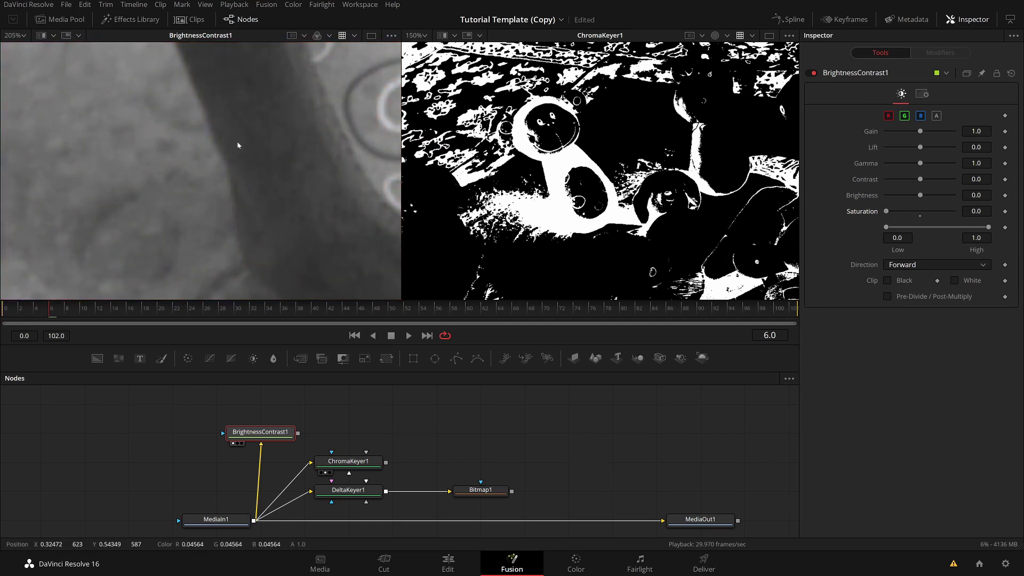
scroll(186, 167, up, 5)
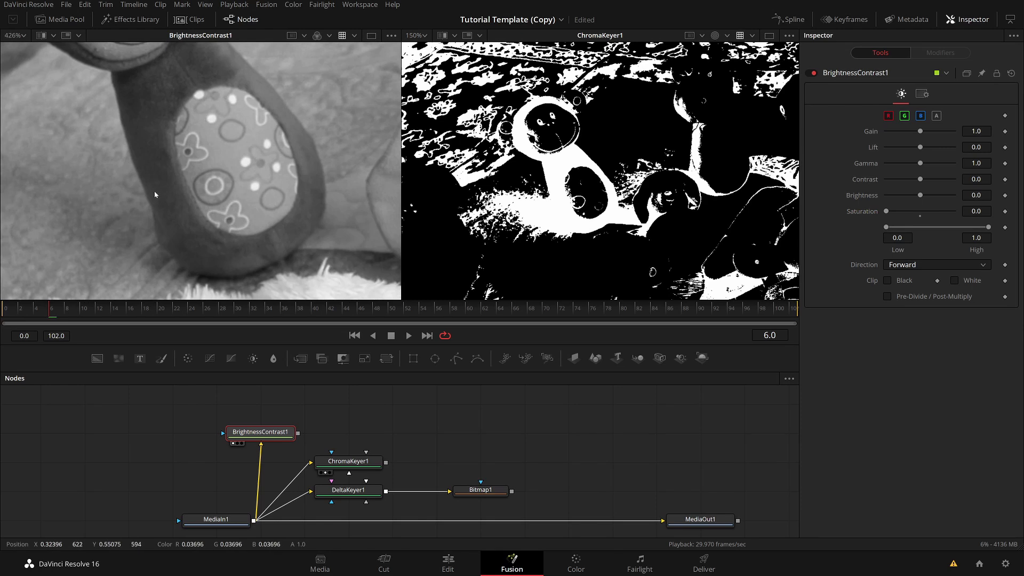
drag(155, 194, 164, 188)
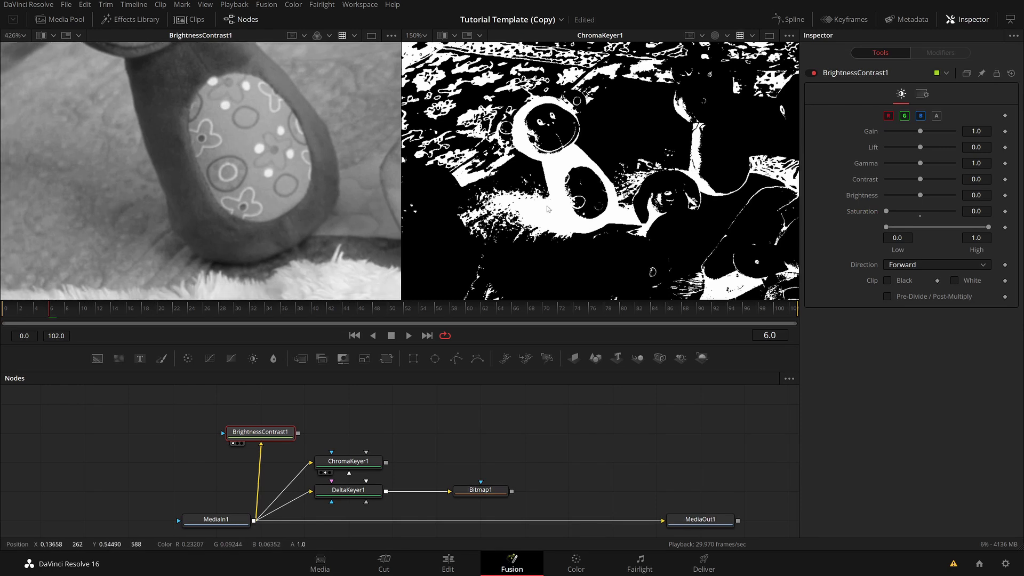
drag(886, 211, 961, 214)
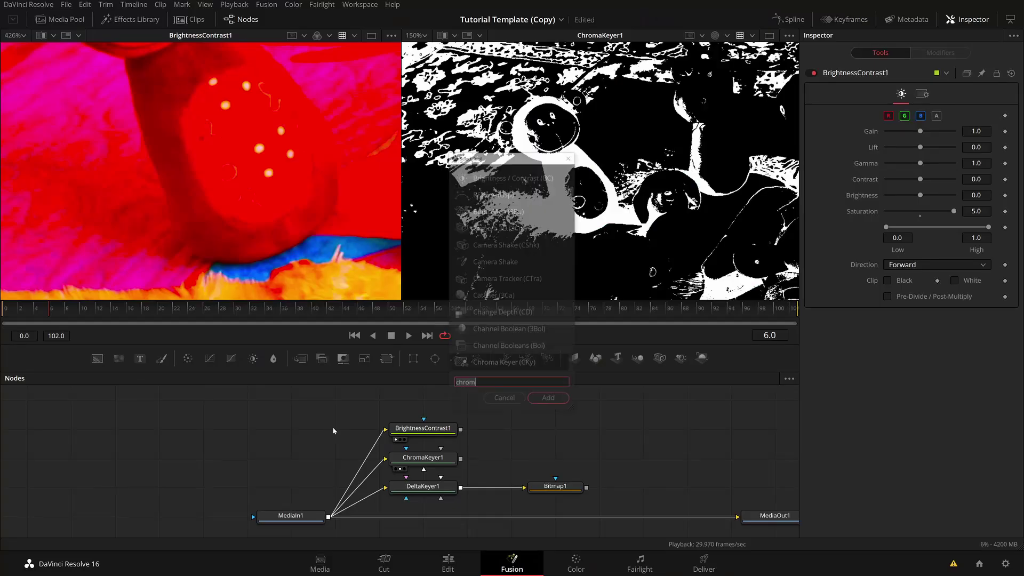
Add LumaKeyer1 fed by MediaIn1, showing it in the right viewer and MediaIn1 in the left
text(luma)
key(Return)
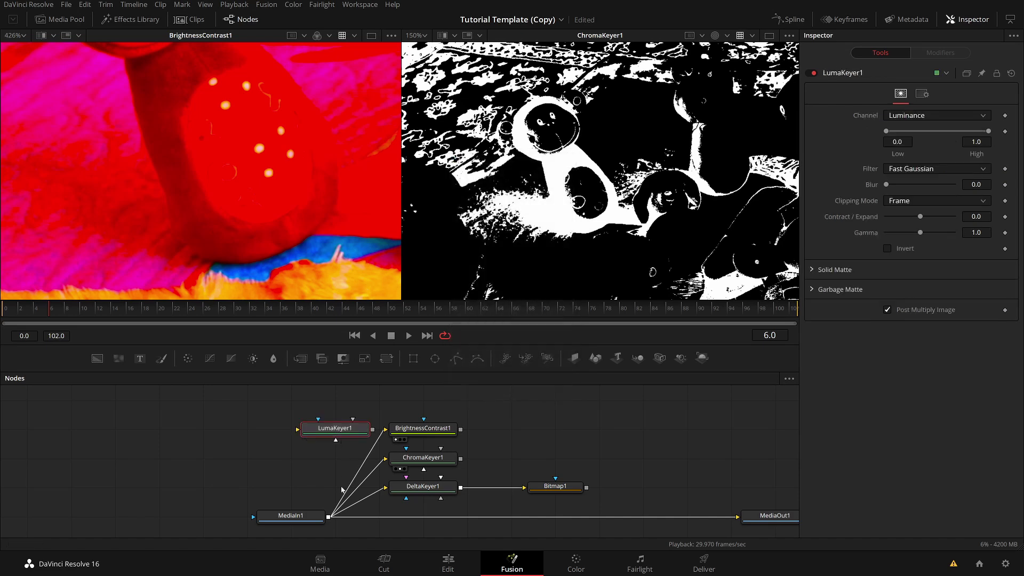
drag(328, 517, 394, 401)
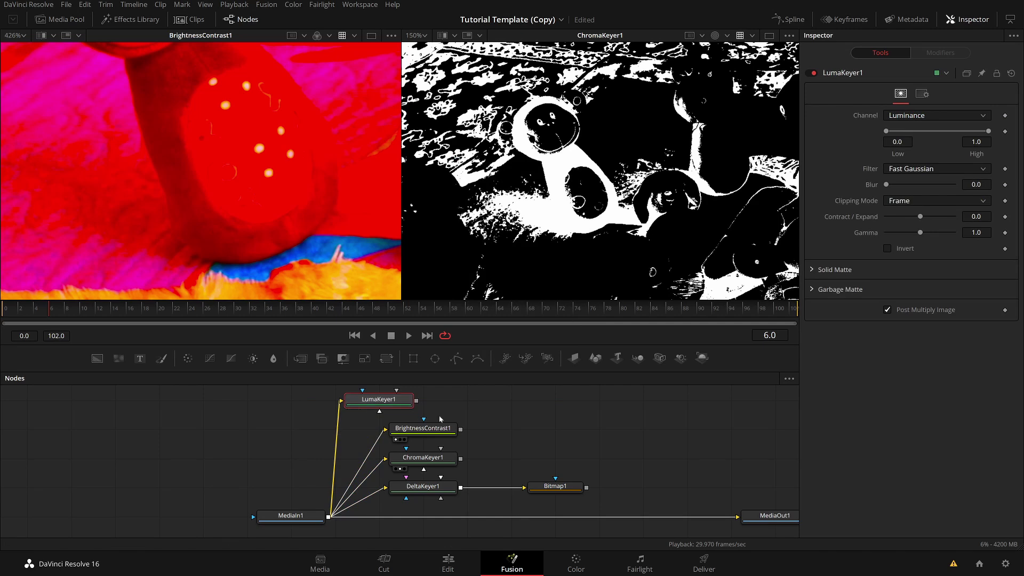
scroll(395, 401, up, 2)
key(2)
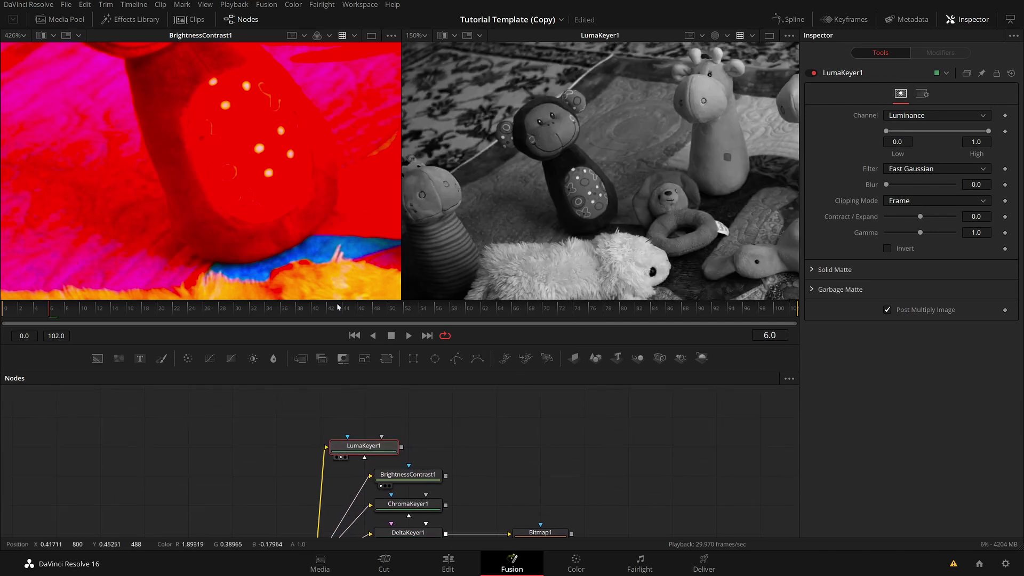
scroll(298, 496, down, 3)
scroll(277, 516, down, 1)
drag(277, 505, 278, 153)
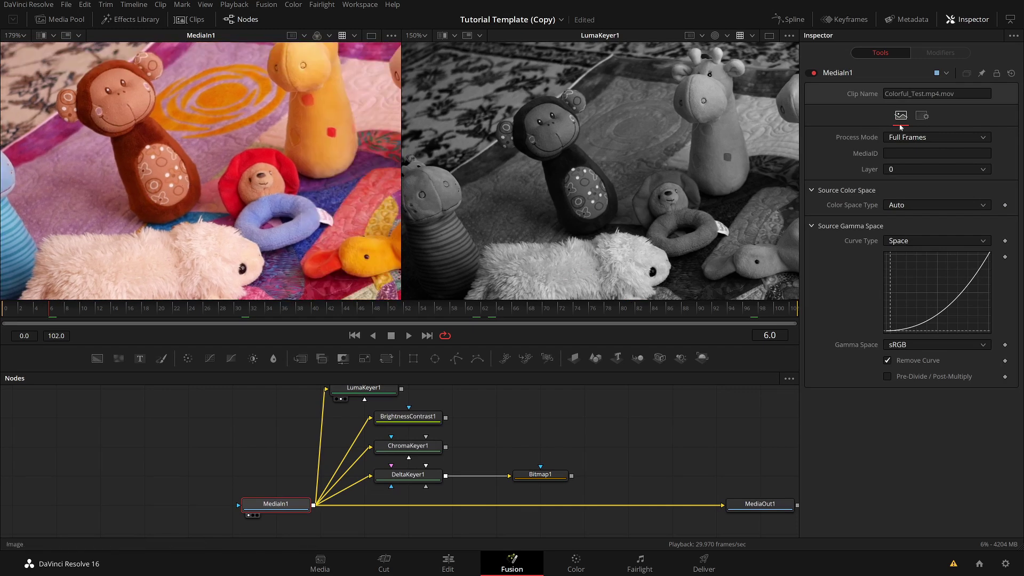
Set LumaKeyer1's Channel to Saturation after briefly trying Blue
click(376, 392)
scroll(376, 392, up, 1)
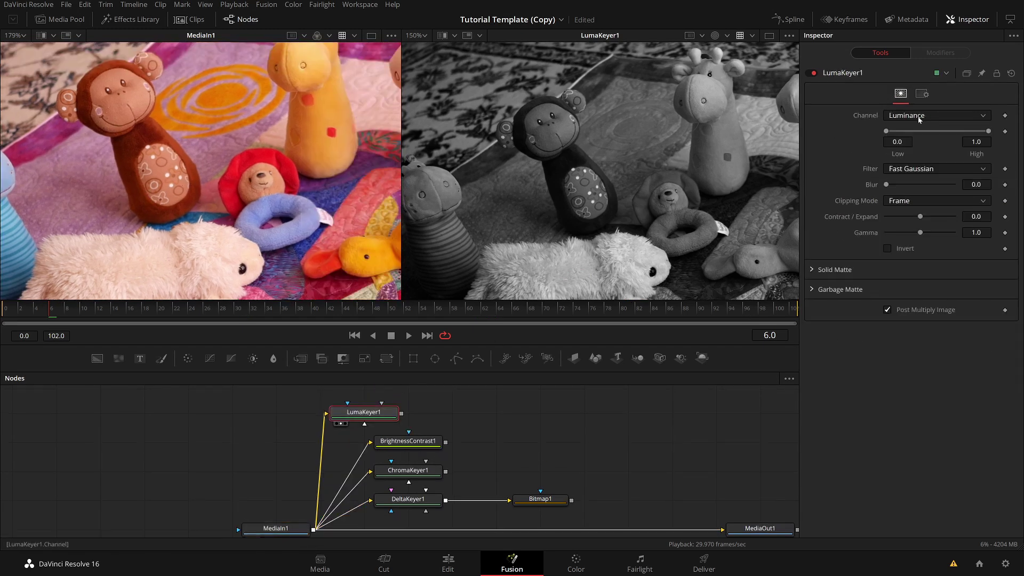
click(918, 117)
click(904, 129)
click(917, 116)
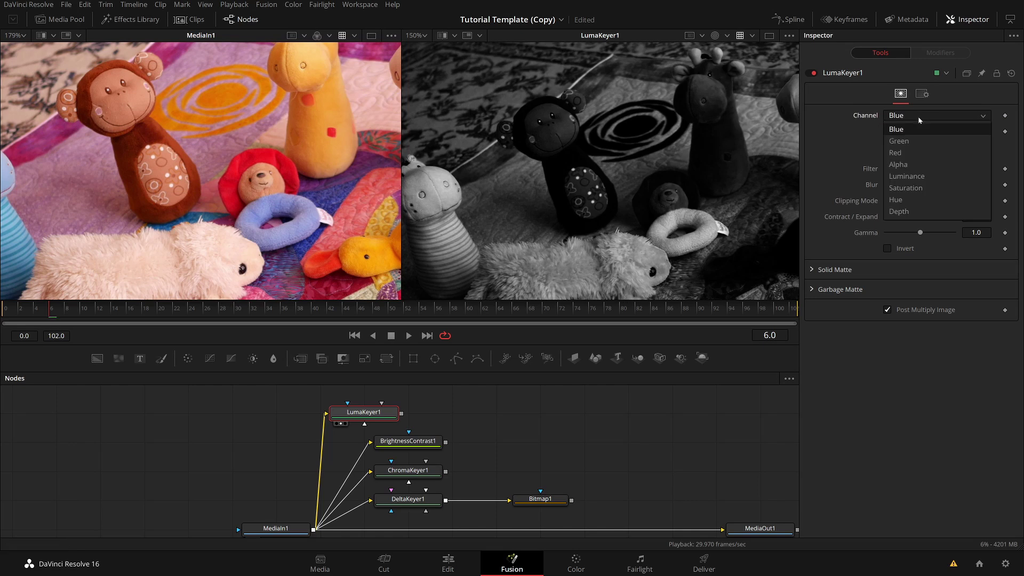
click(908, 190)
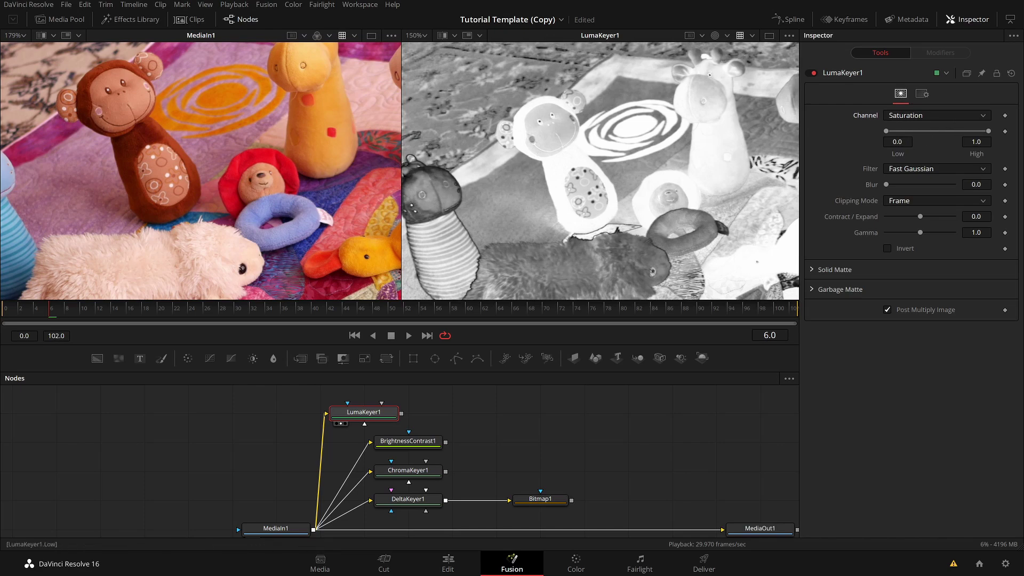
Raise LumaKeyer1's Low threshold to 0.833
drag(886, 131, 967, 137)
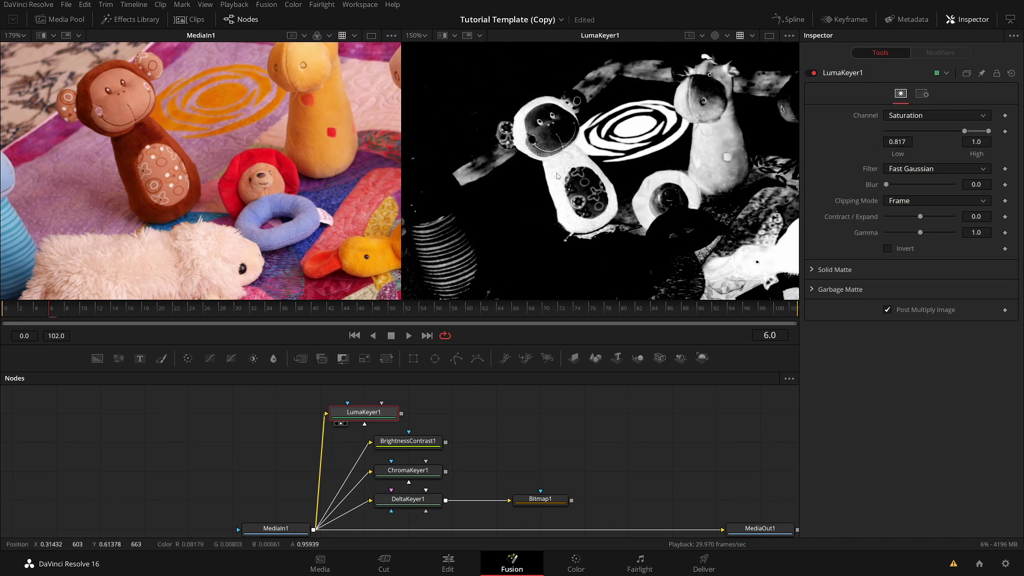
scroll(549, 195, up, 5)
scroll(569, 242, down, 2)
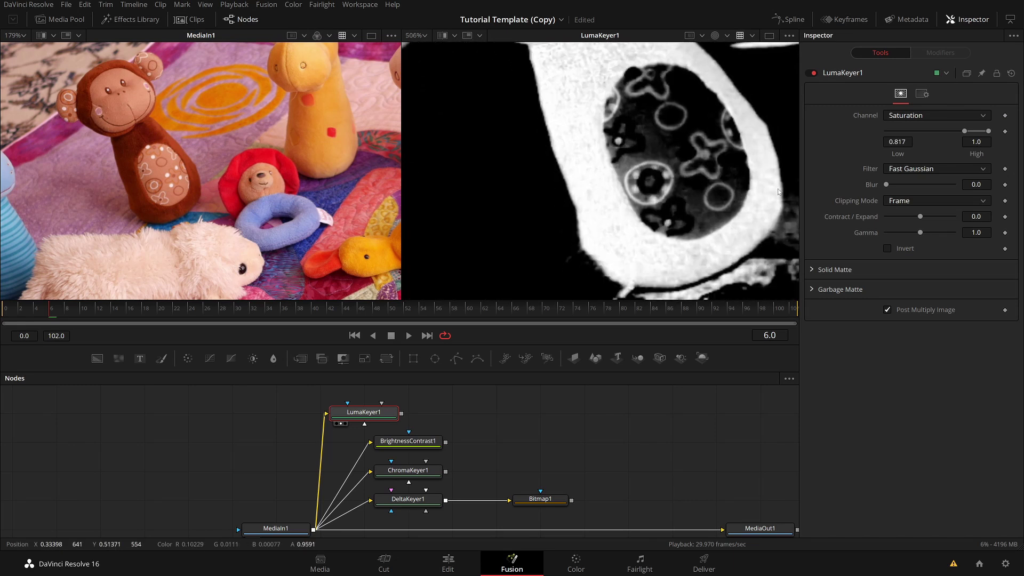
drag(964, 133, 965, 132)
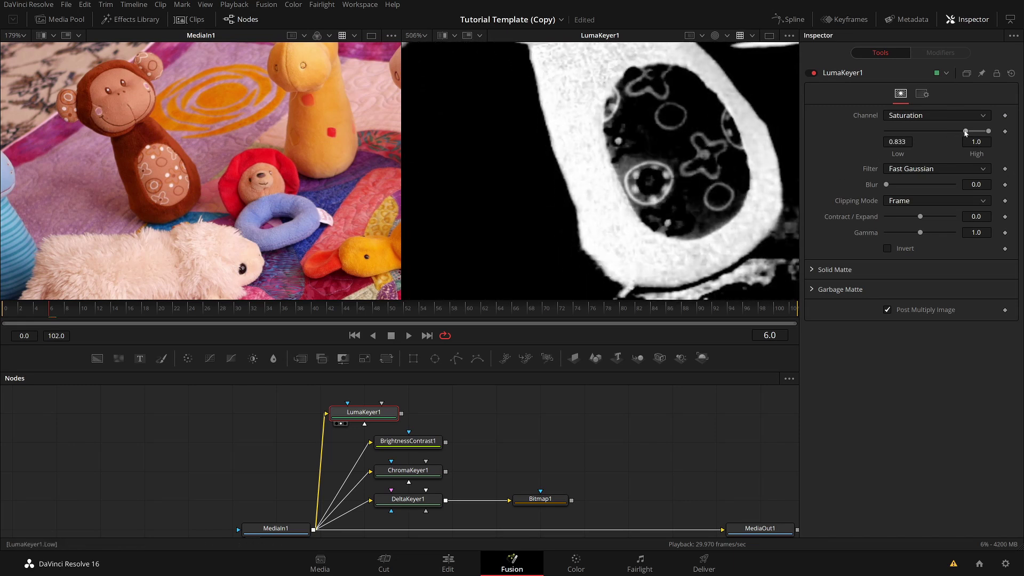
scroll(530, 178, down, 3)
scroll(542, 221, up, 1)
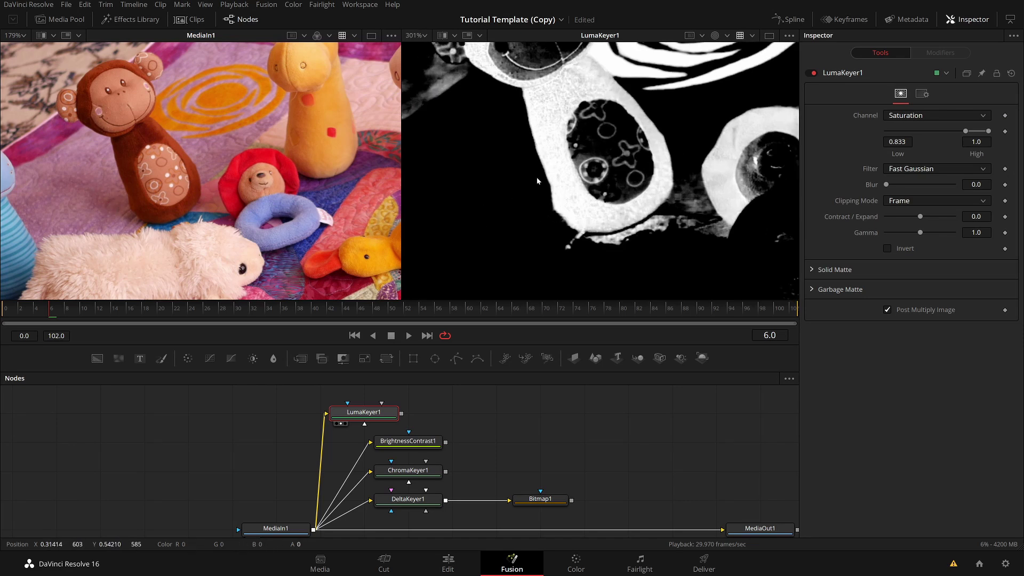
Lower the High threshold to 0.967, check the matte, then reset LumaKeyer1 to defaults
drag(988, 131, 985, 131)
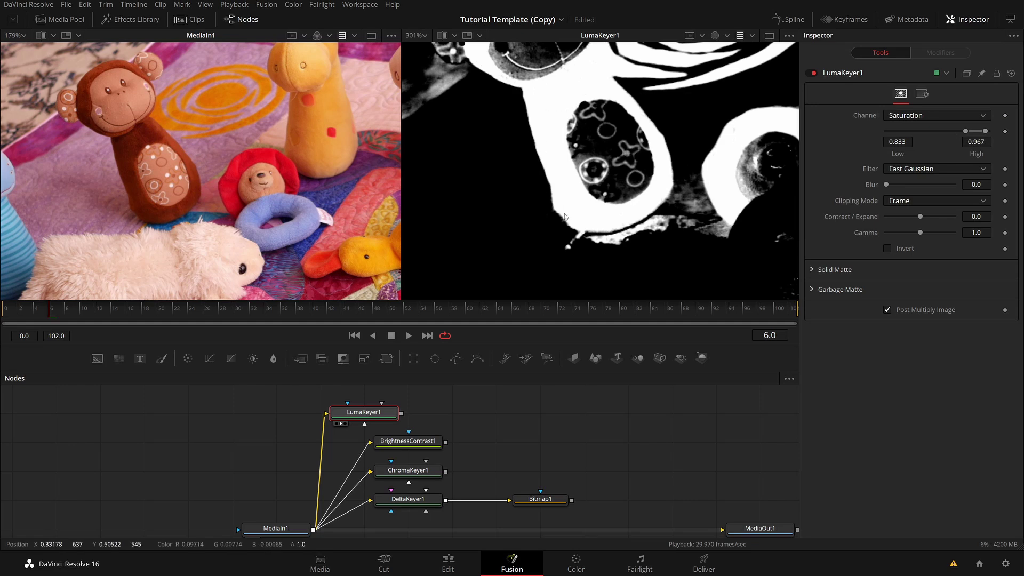
scroll(560, 211, down, 3)
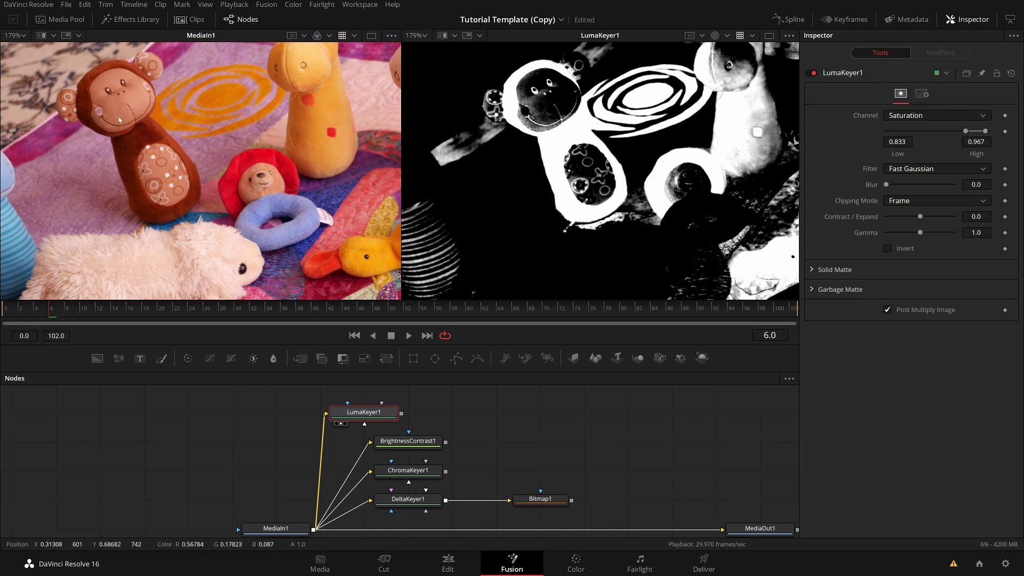
scroll(120, 119, up, 8)
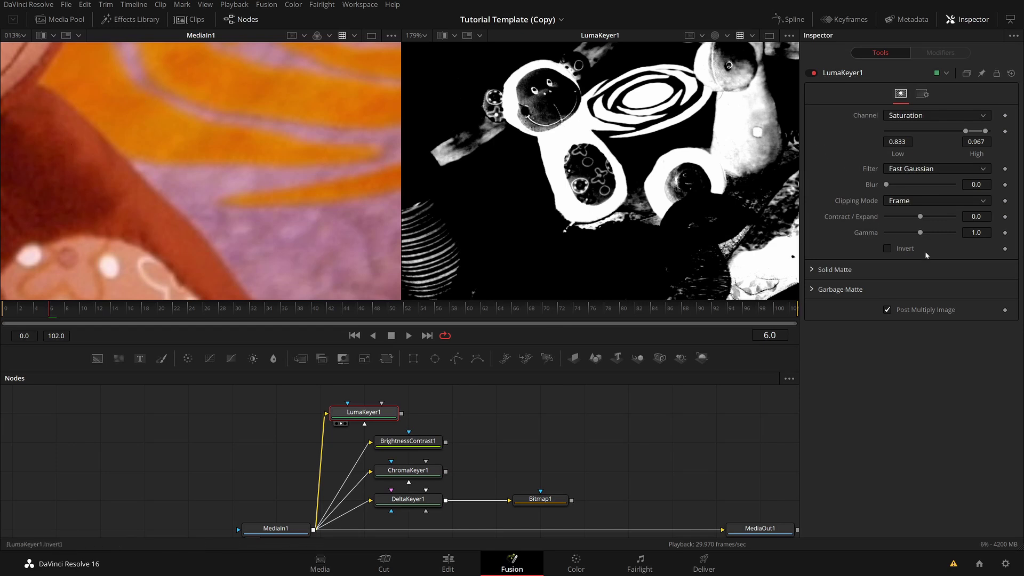
click(1012, 73)
Try the Hue channel on LumaKeyer1, then switch its Channel back to Luminance
click(933, 115)
click(900, 204)
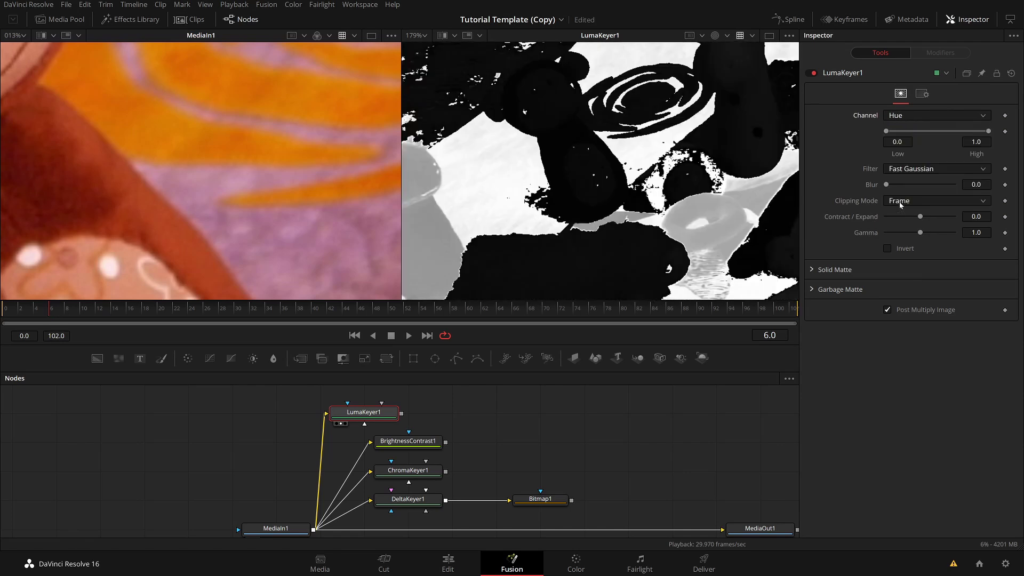
scroll(593, 129, up, 2)
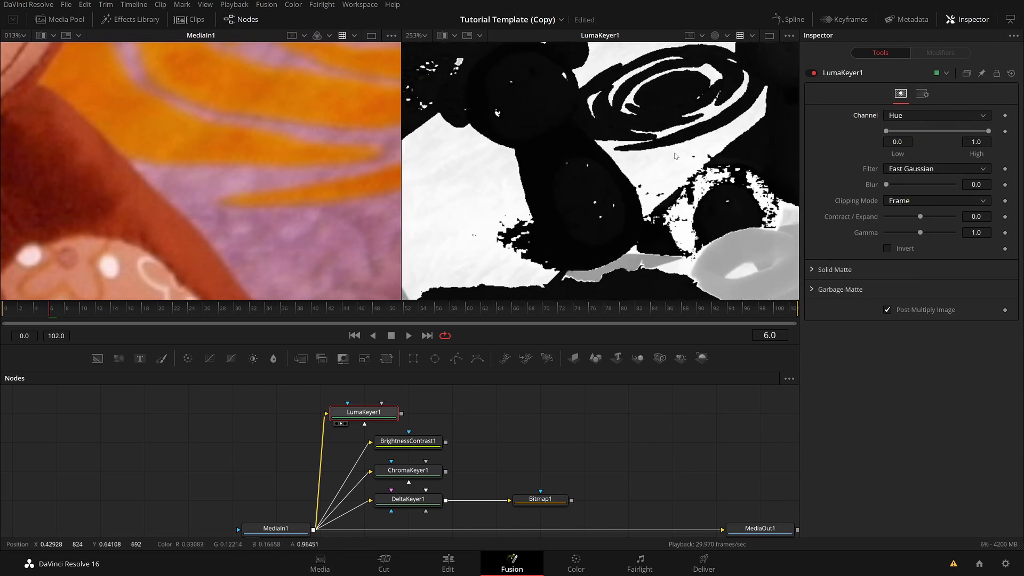
click(934, 116)
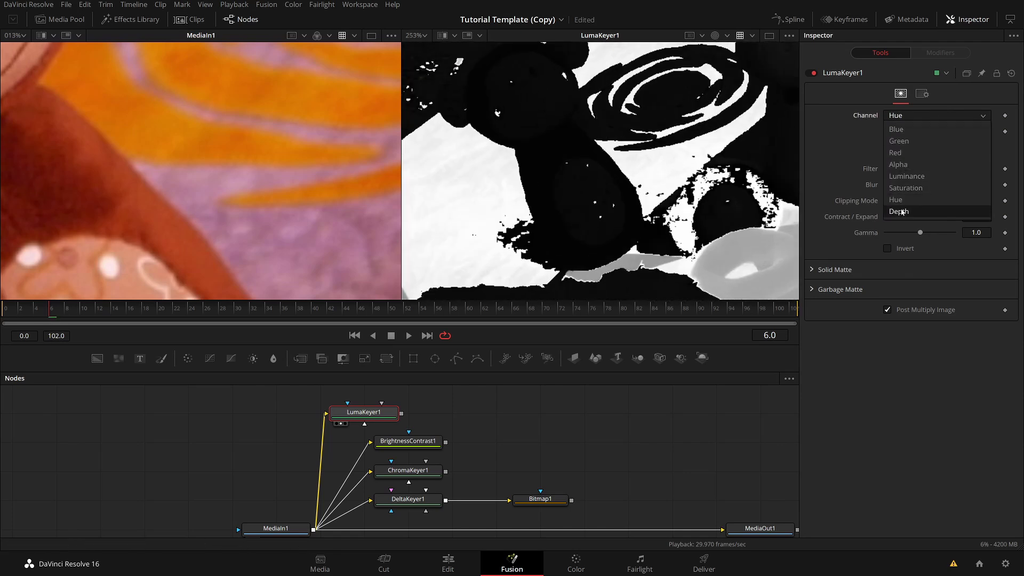
click(910, 178)
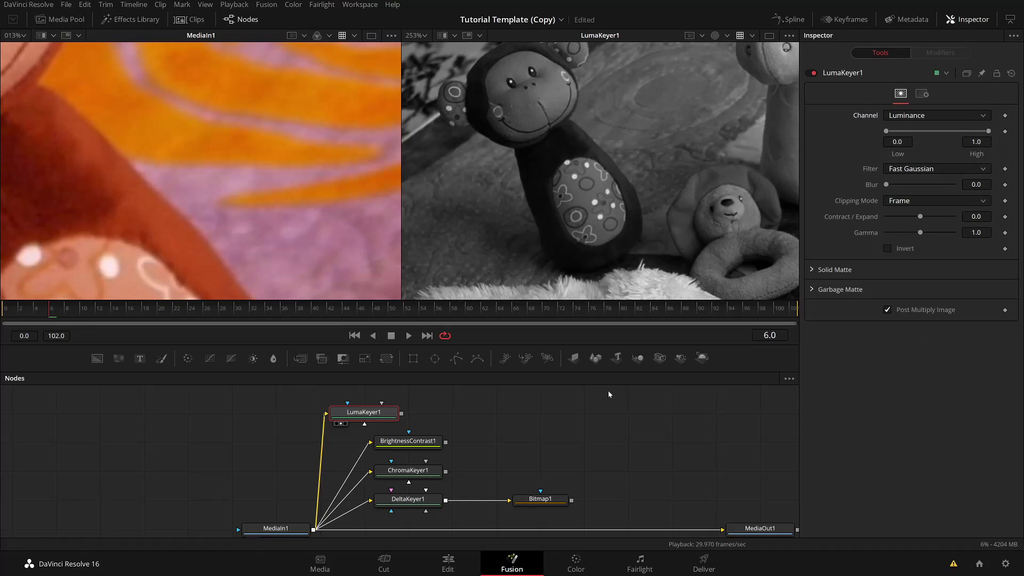
Move MediaIn1 up and left in the node graph, leaving empty space above the nodes
drag(563, 417, 755, 421)
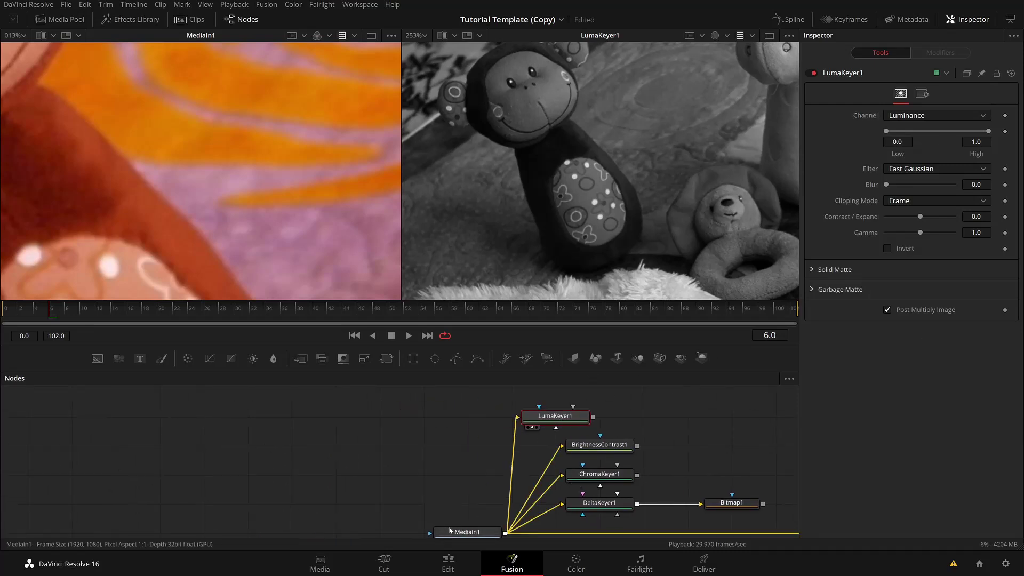
drag(435, 527, 391, 498)
drag(459, 433, 464, 473)
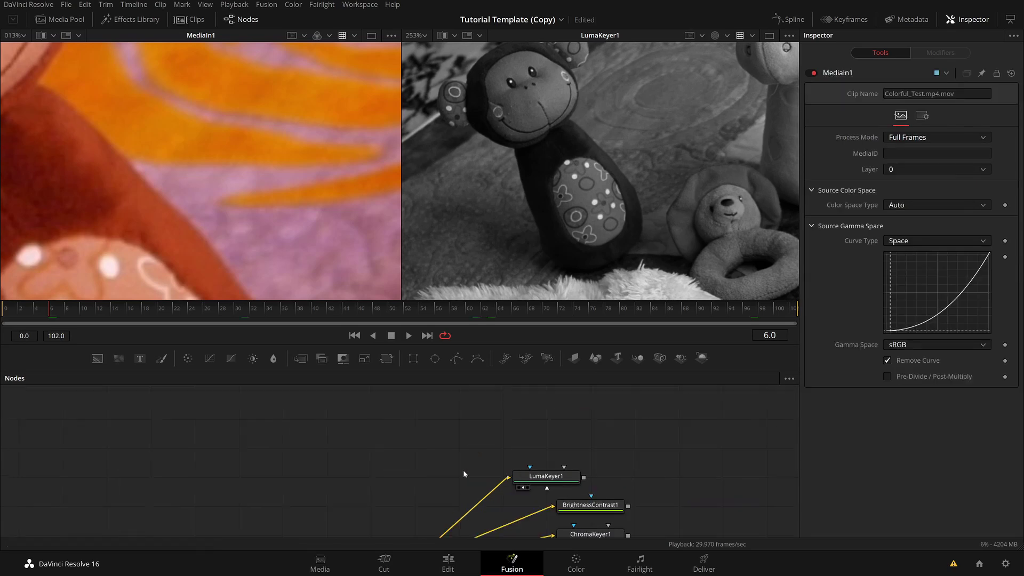
click(420, 433)
Add a ColorSpace node via the 'colors' search and shift ColorSpace1 slightly right
key(shift+space)
text(c)
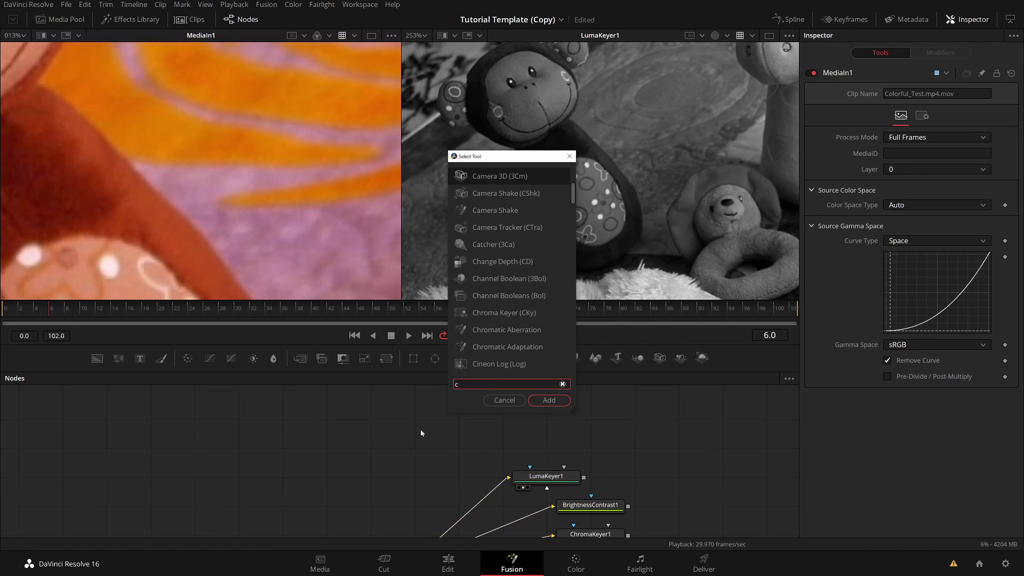
text(olors)
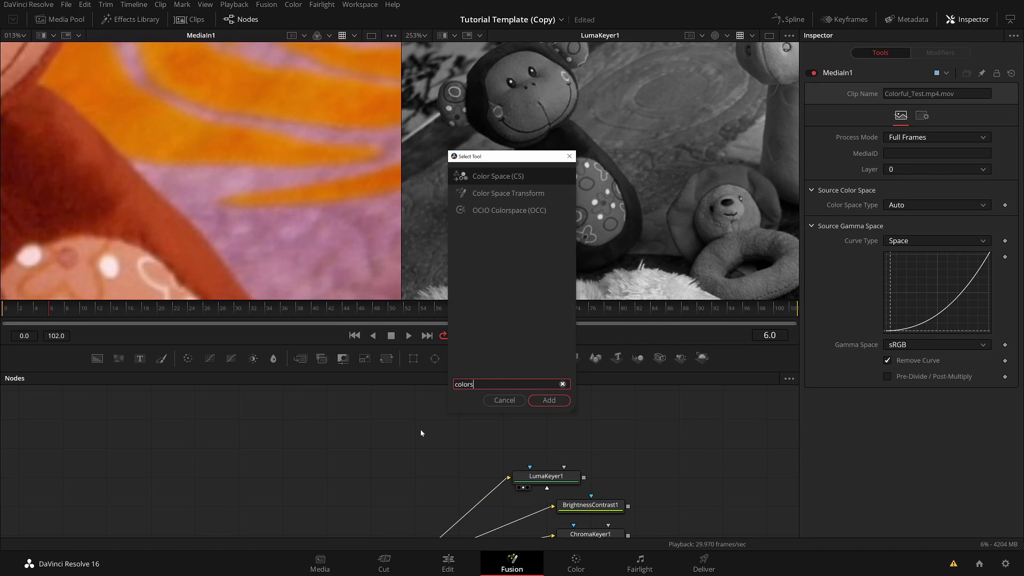
key(Return)
scroll(418, 425, down, 2)
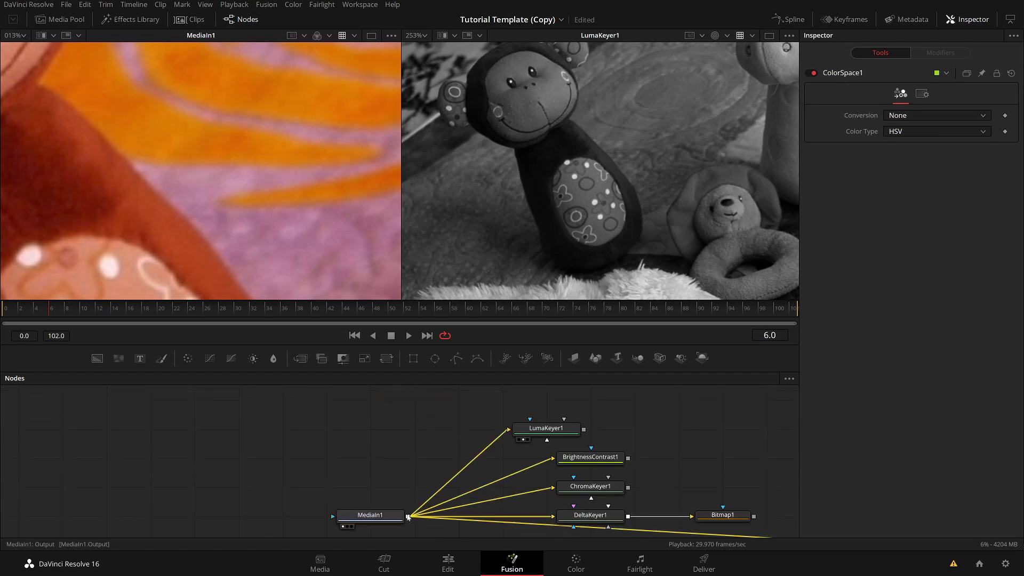
scroll(408, 517, up, 2)
scroll(510, 449, up, 1)
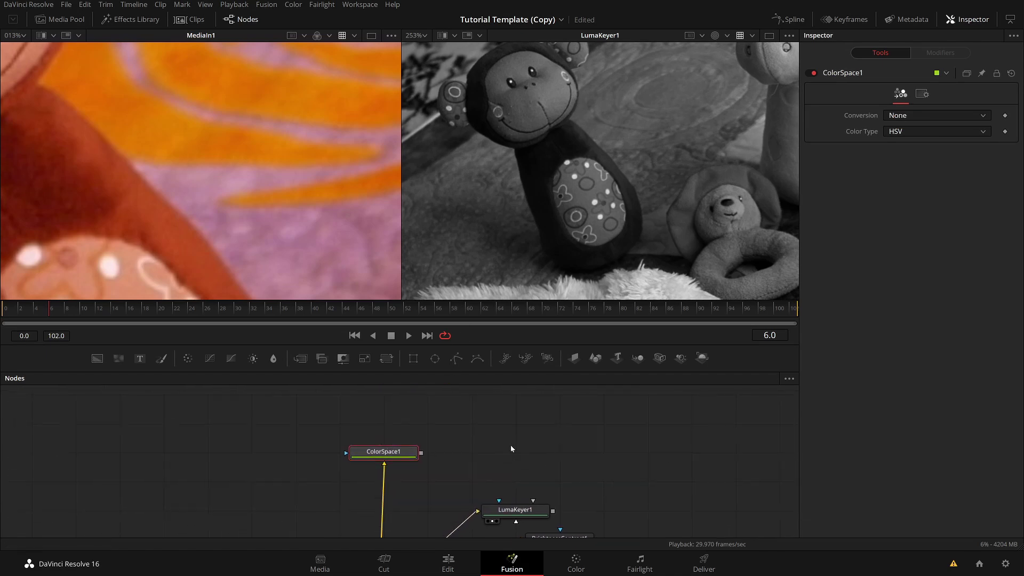
drag(384, 452, 427, 451)
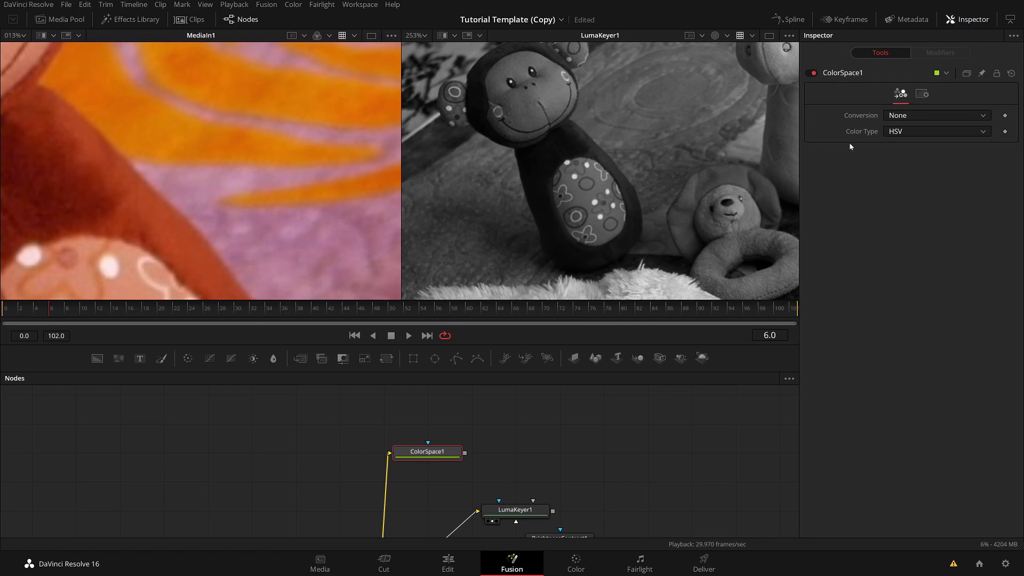
Set ColorSpace1's Conversion to 'to Color' and Color Type to HLS
click(901, 116)
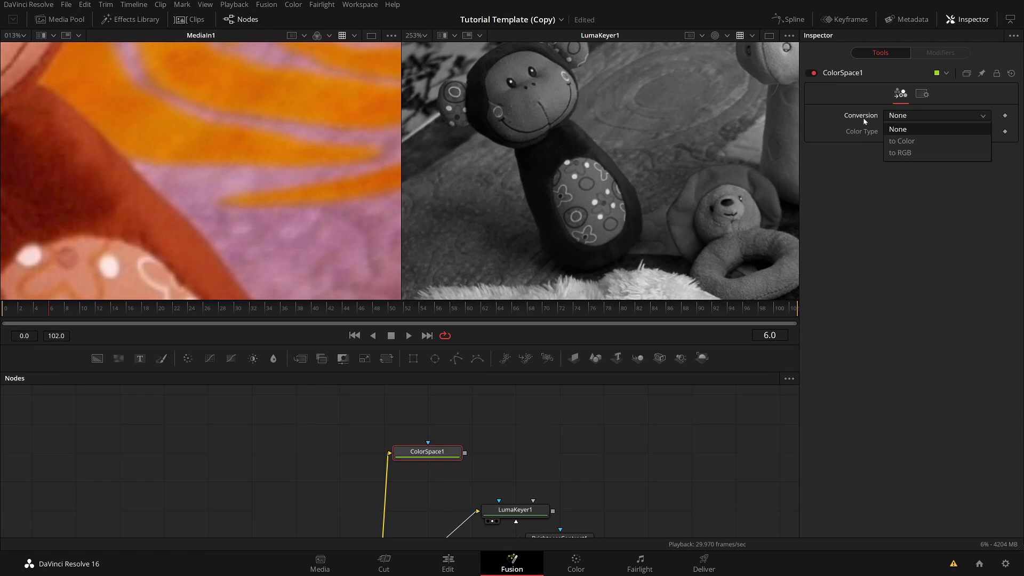
click(902, 141)
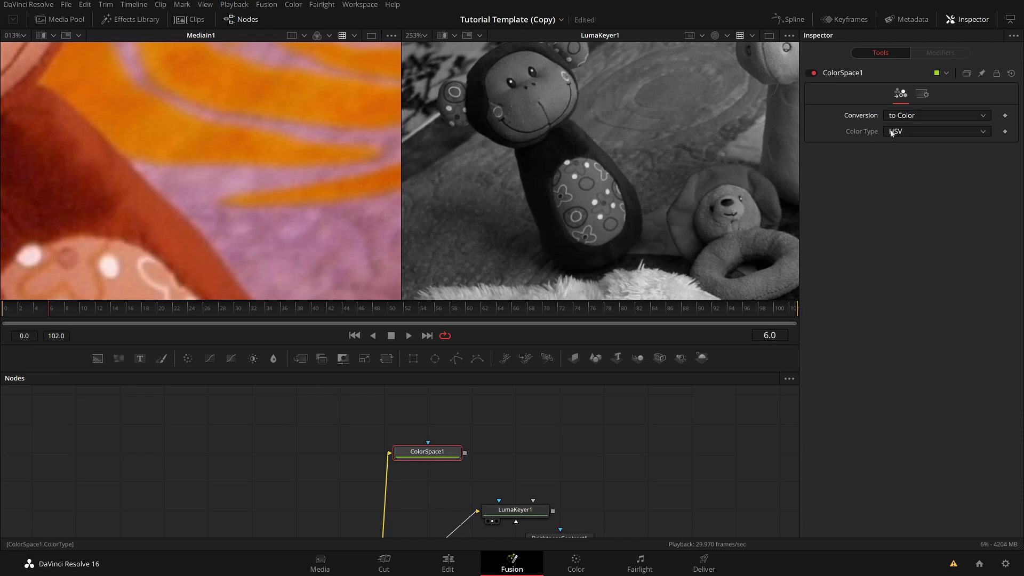
click(912, 131)
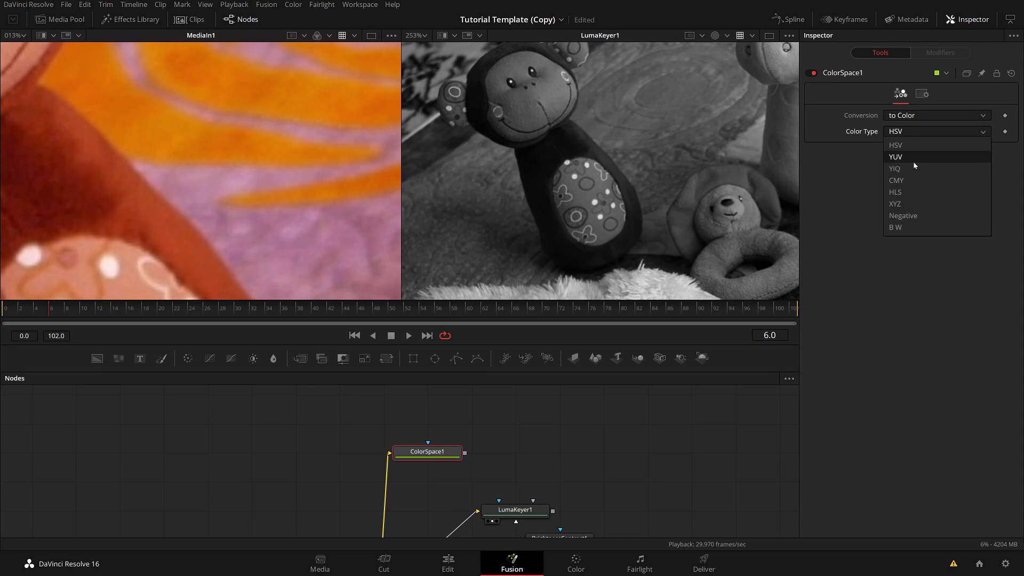
click(903, 191)
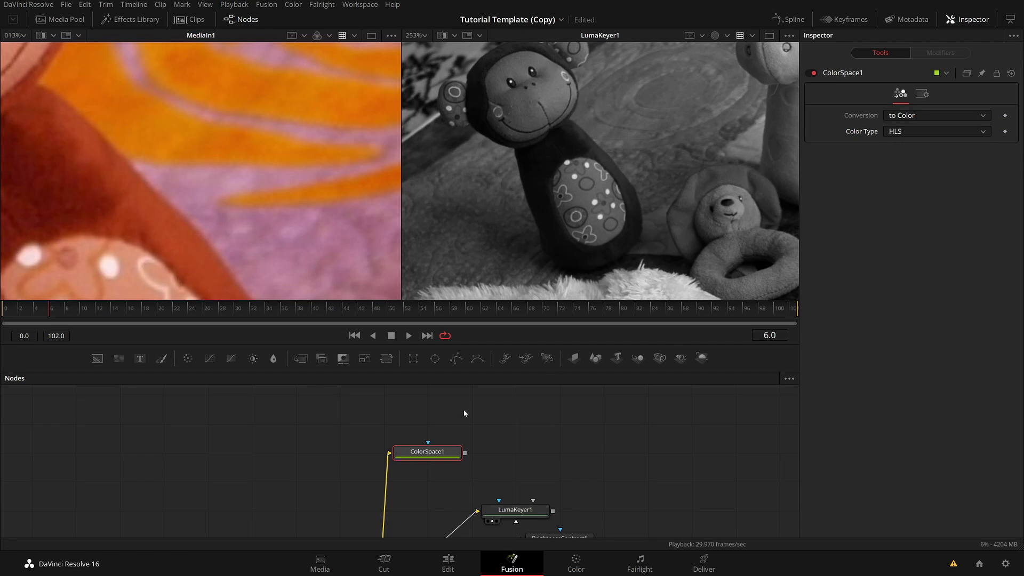
View ColorSpace1 and inspect its red, green and blue channels before returning to full colour
key(1)
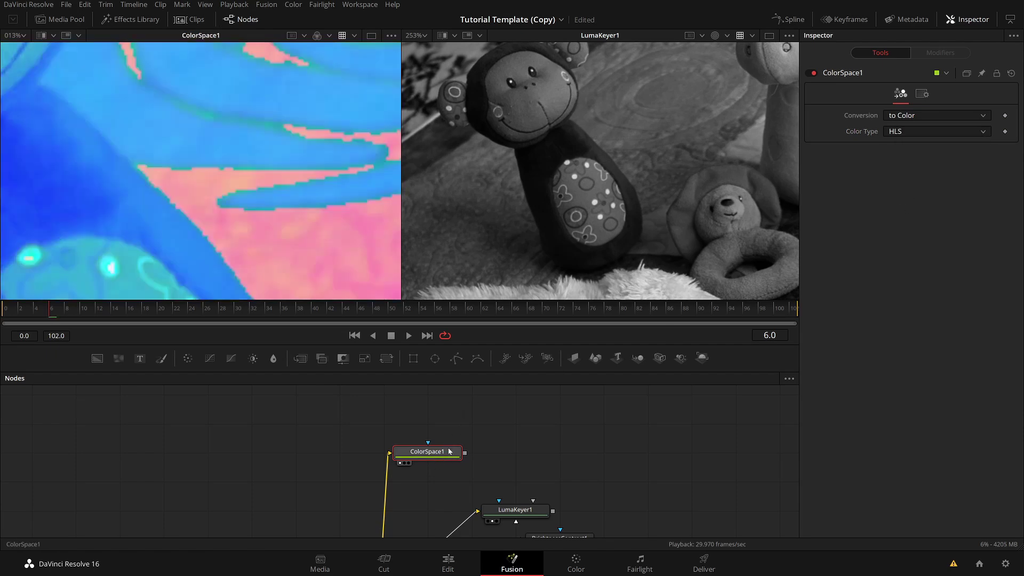
scroll(162, 137, down, 8)
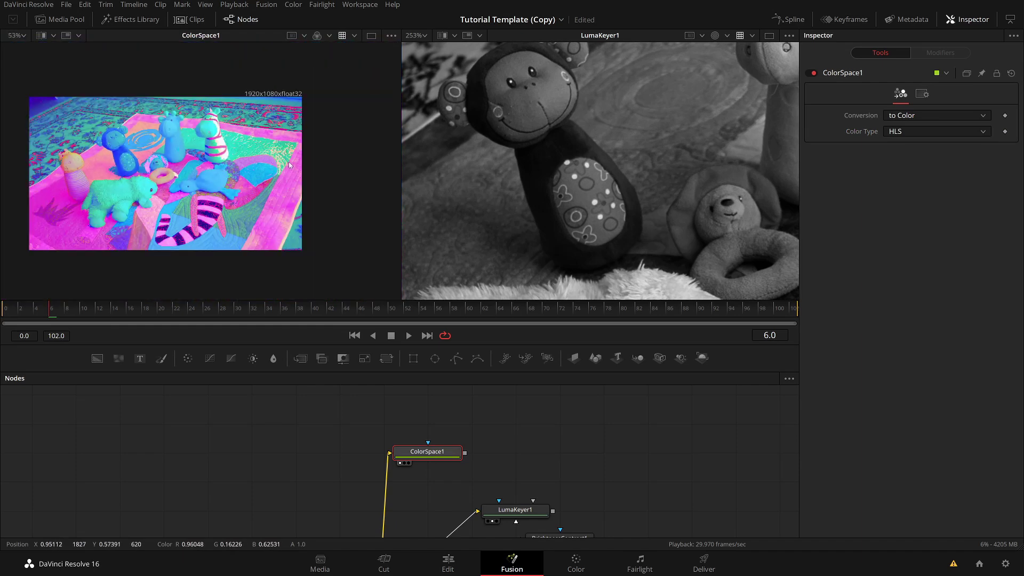
key(r)
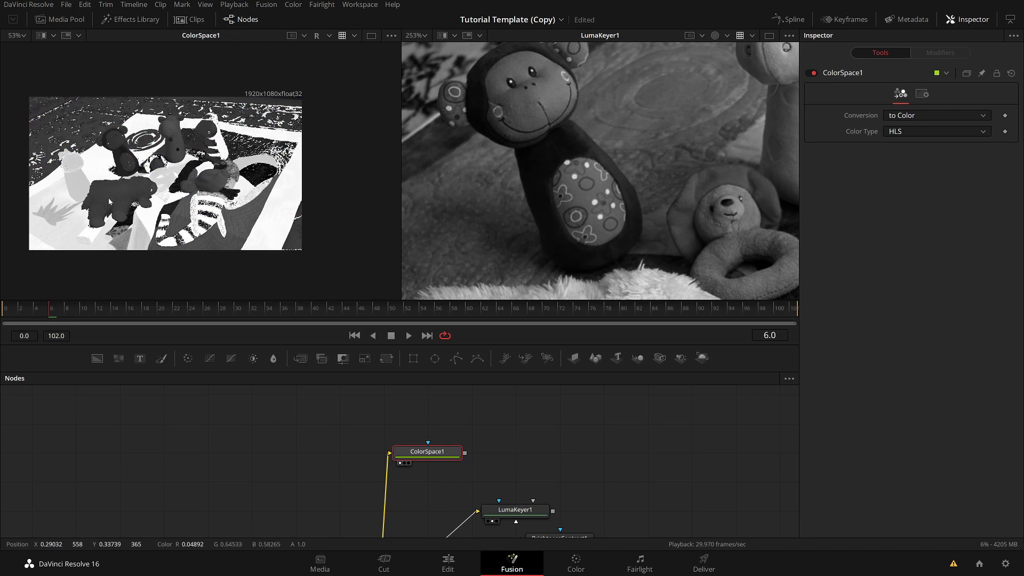
key(g)
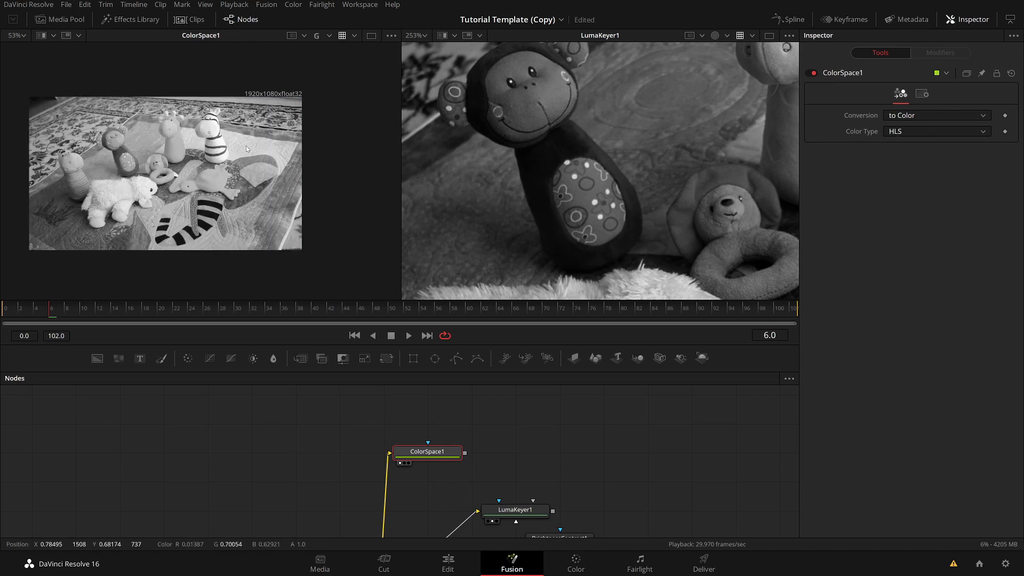
key(b)
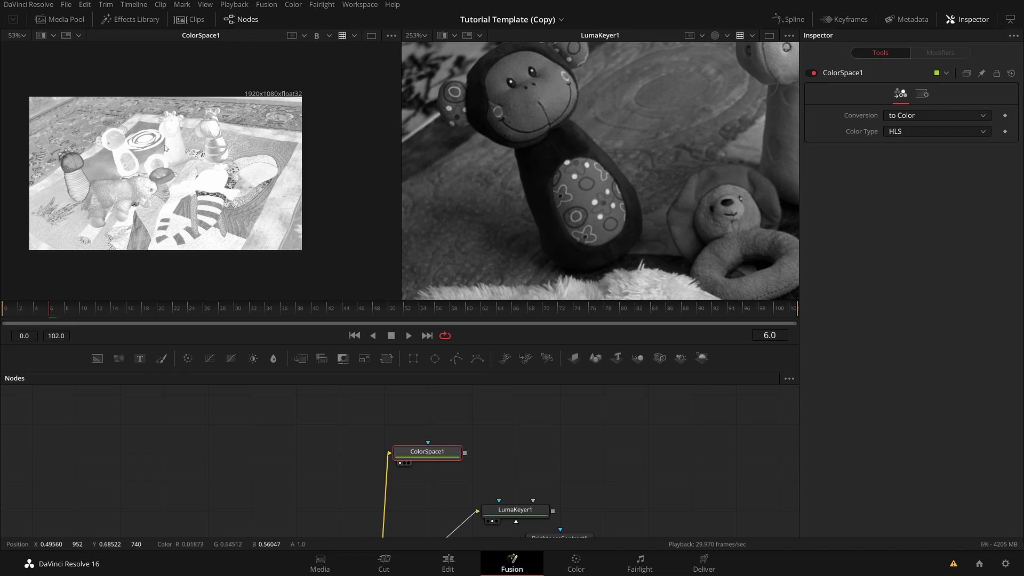
key(c)
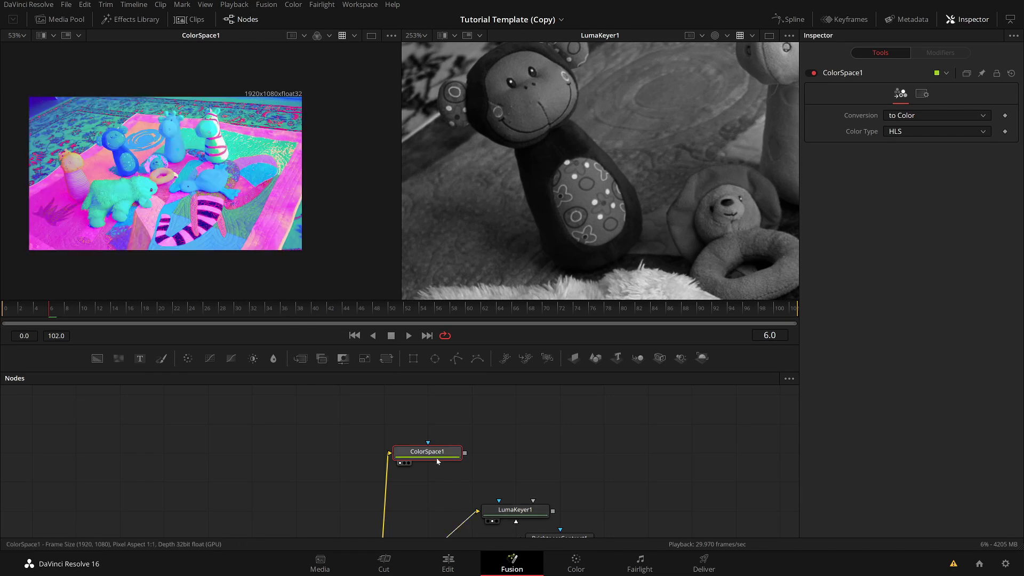
Add a Chroma Keyer via 'chrom', placing ChromaKeyer2 right of ColorSpace1 and linking them
key(shift+space)
text(chrom)
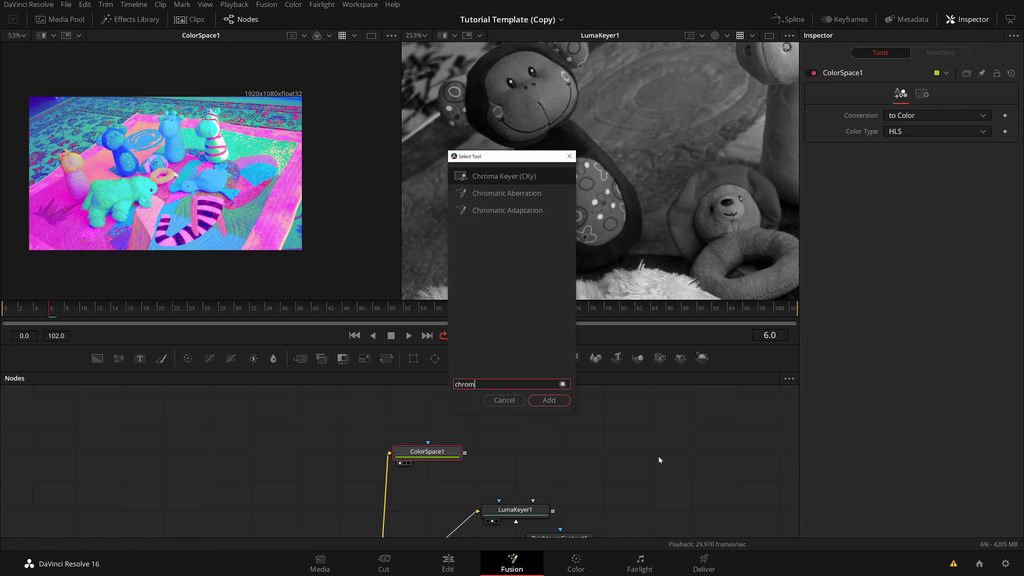
key(Return)
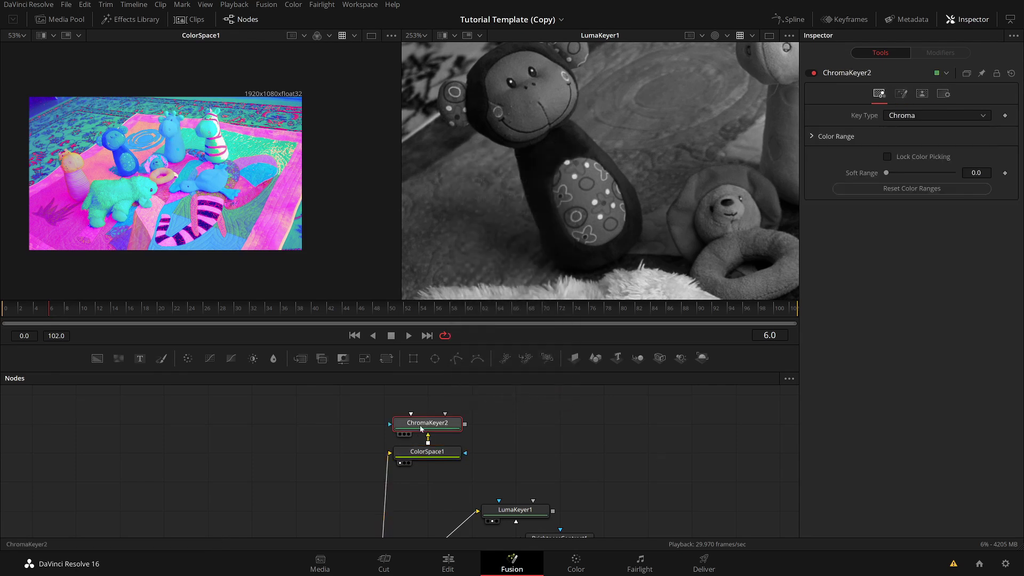
drag(427, 423, 560, 452)
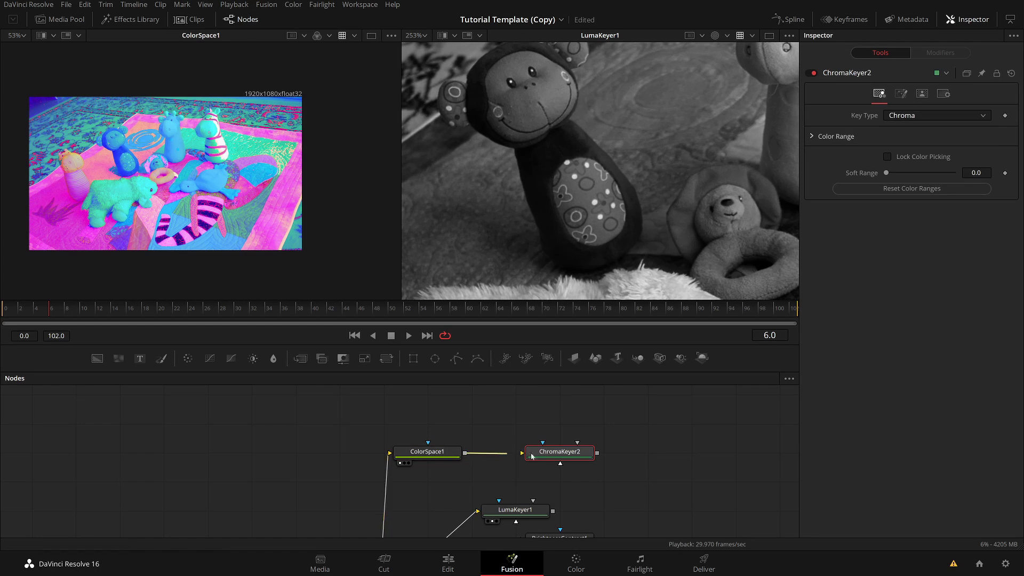
drag(464, 452, 522, 453)
Set ChromaKeyer2's Key Type to Color, expand Color Range, and show its matte in the second viewer
click(915, 116)
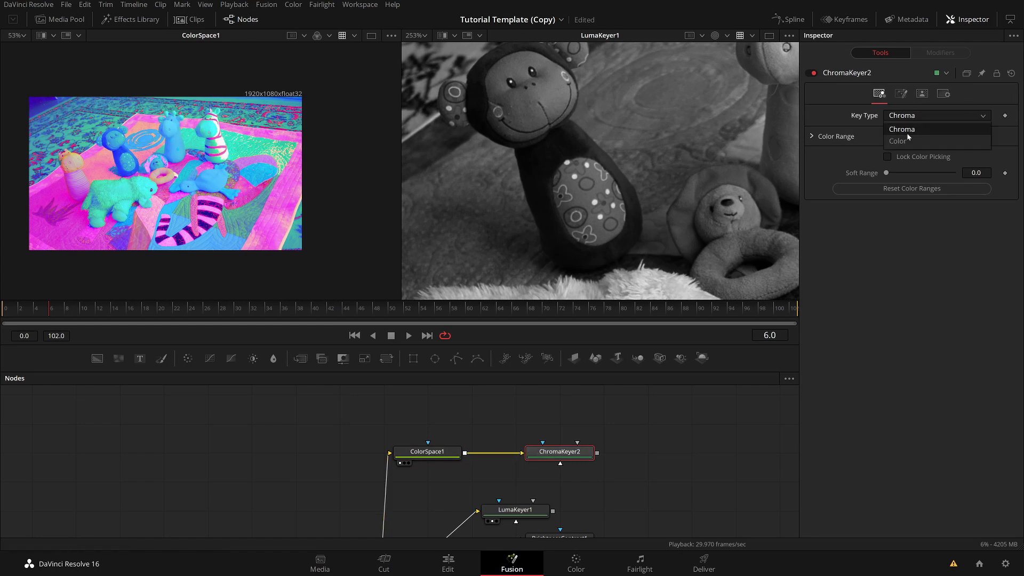
click(907, 142)
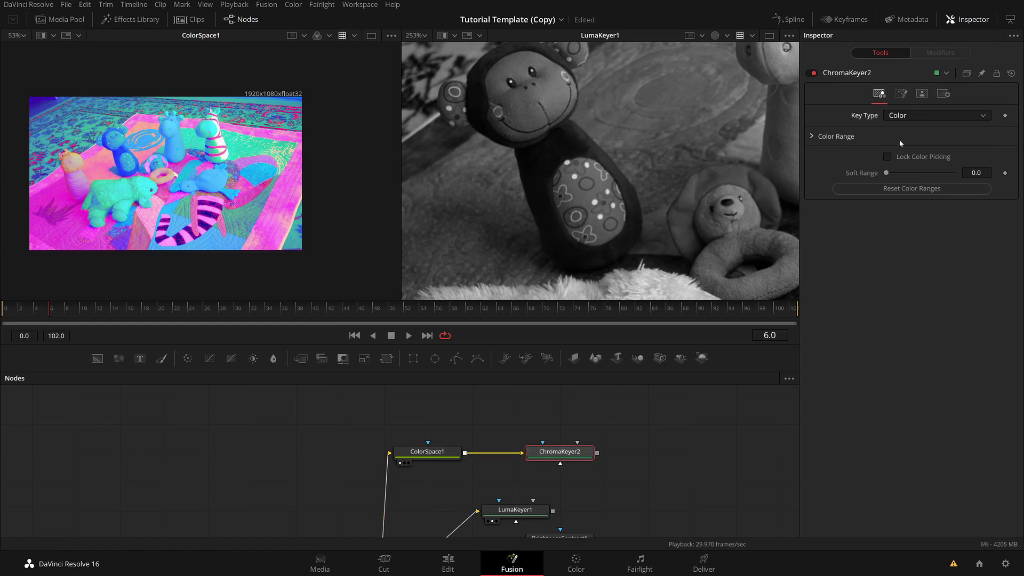
click(816, 136)
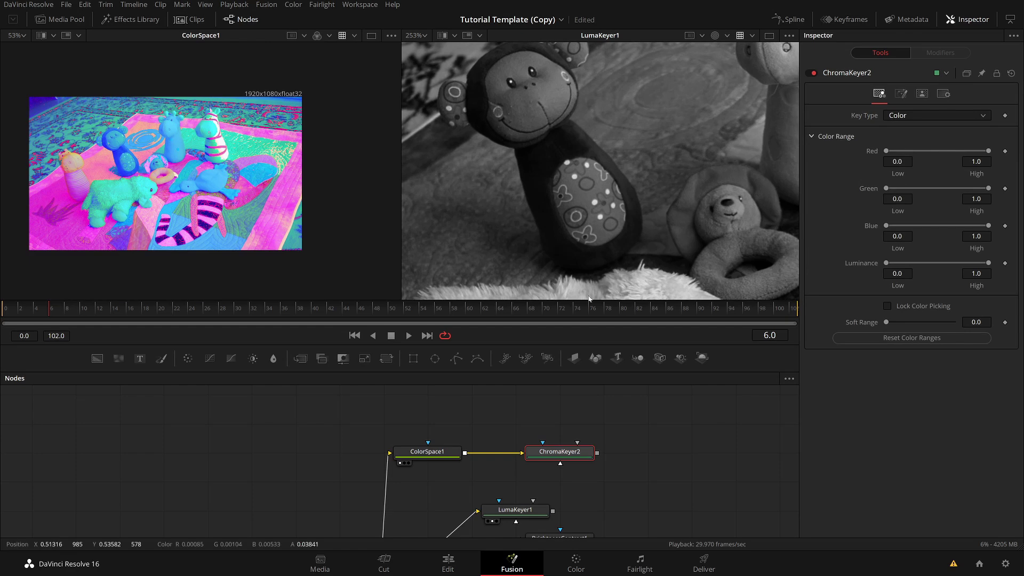
click(427, 452)
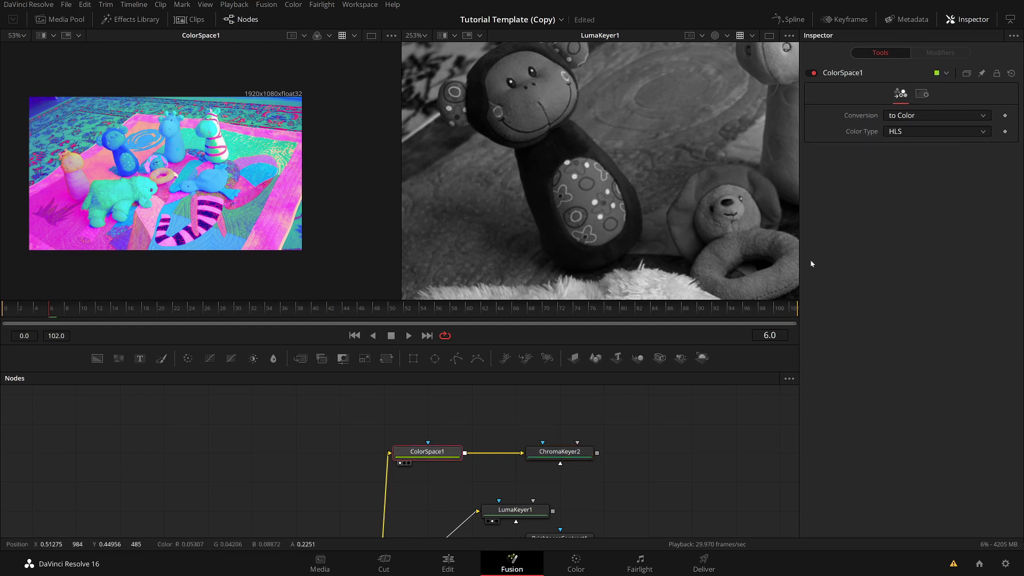
click(555, 451)
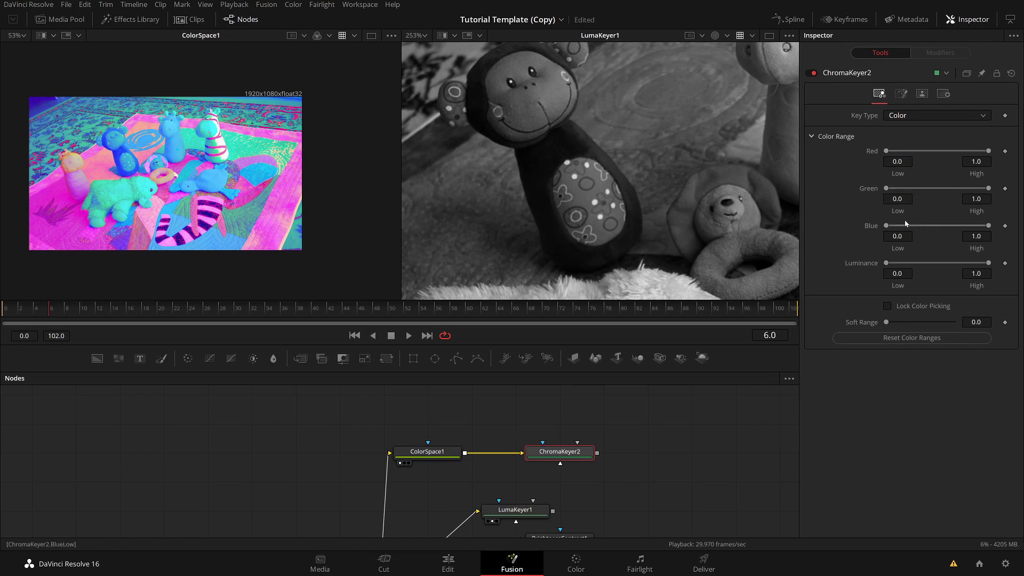
drag(562, 450, 677, 107)
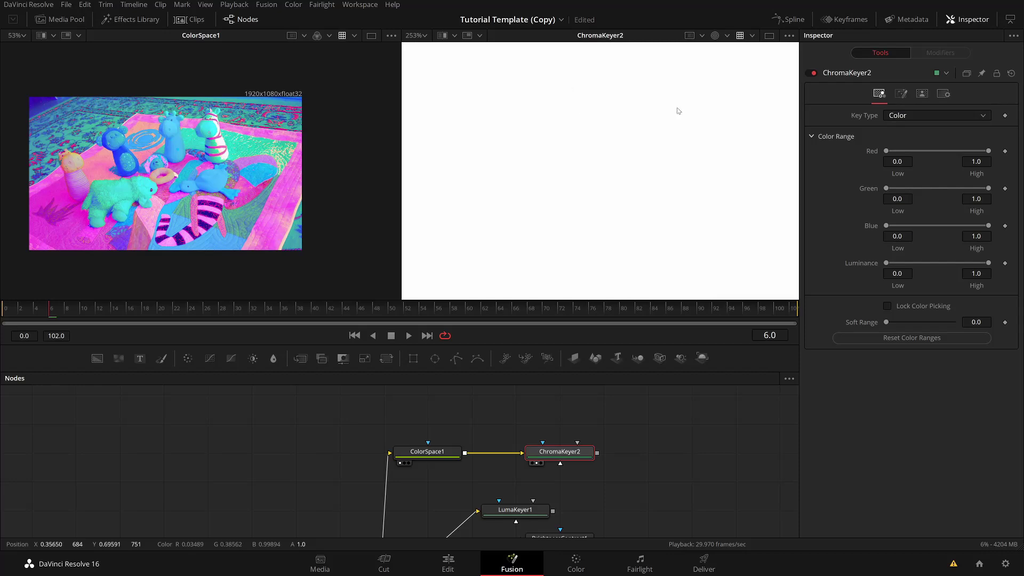
Try a colour sample, then reset ChromaKeyer2's colour ranges to 0.0–1.0
drag(686, 144, 689, 147)
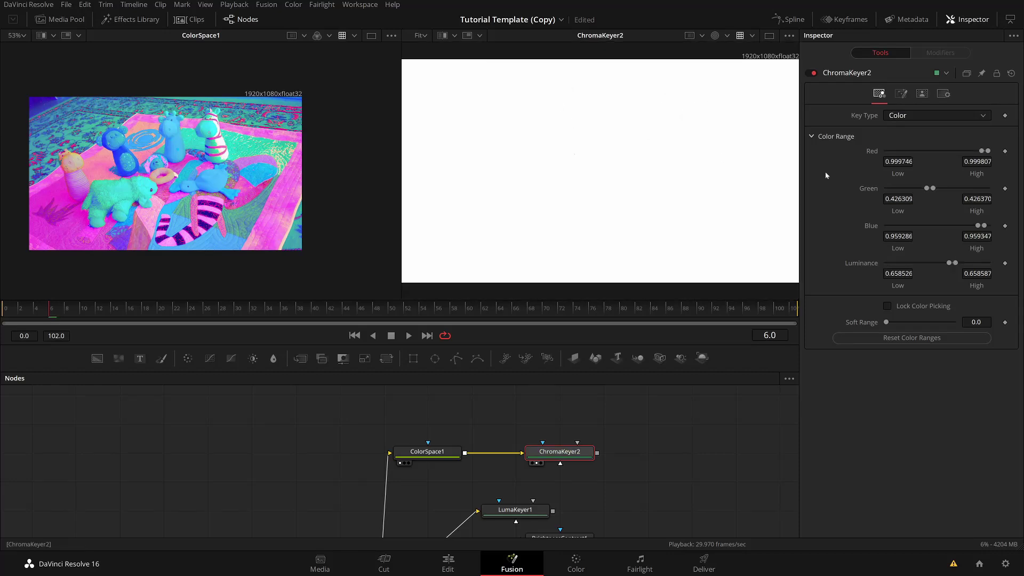
click(932, 338)
click(436, 455)
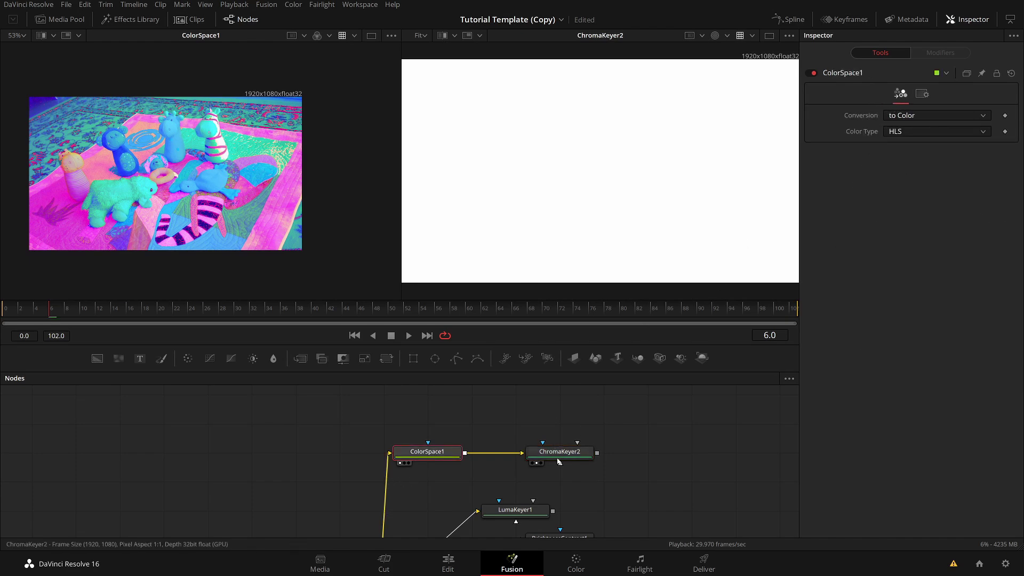
click(557, 454)
scroll(126, 185, up, 10)
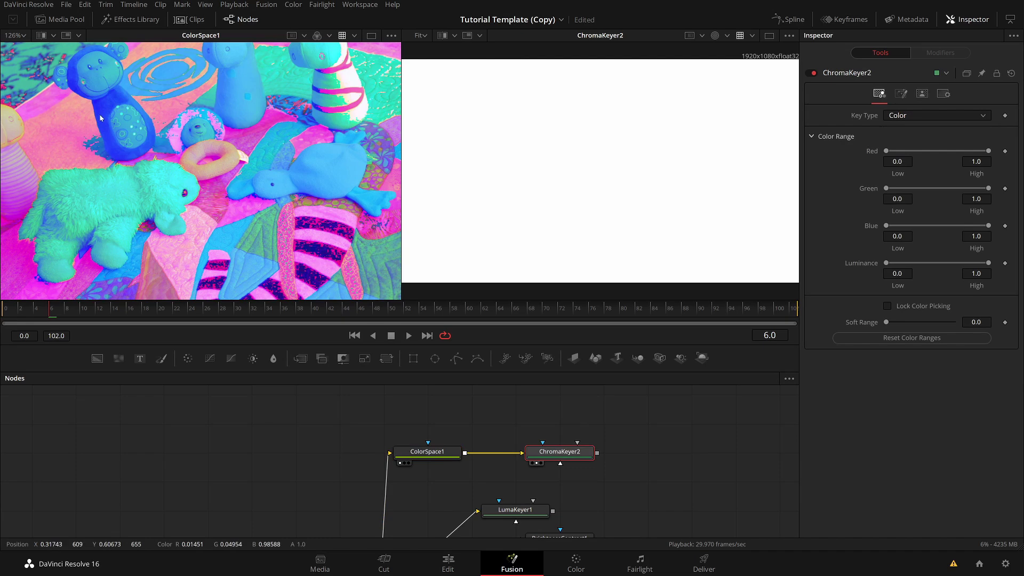
Sample the monkey's blue body in the ColorSpace1 viewer to set the key's colour ranges
drag(102, 89, 118, 127)
drag(160, 63, 188, 54)
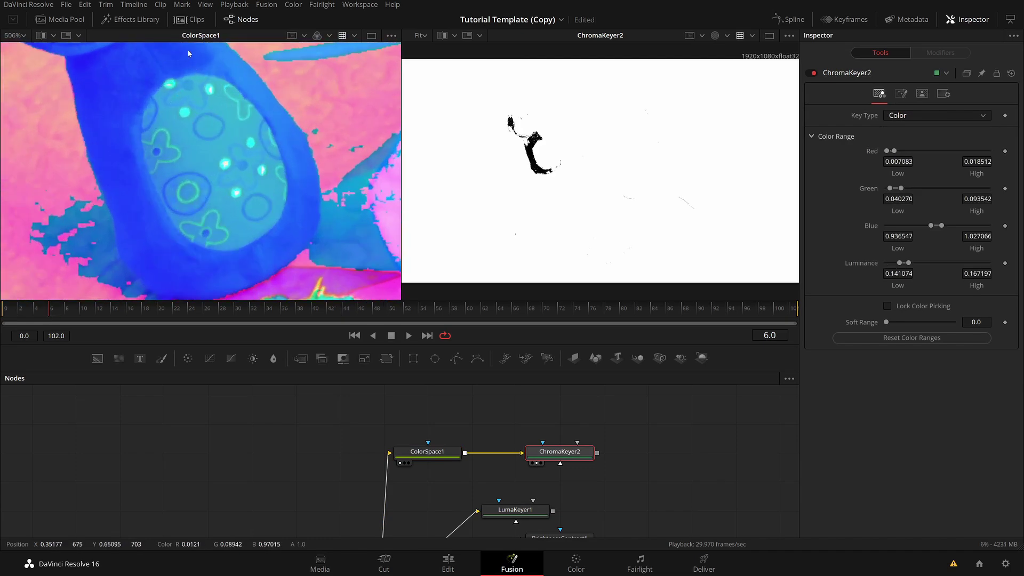
drag(260, 91, 276, 126)
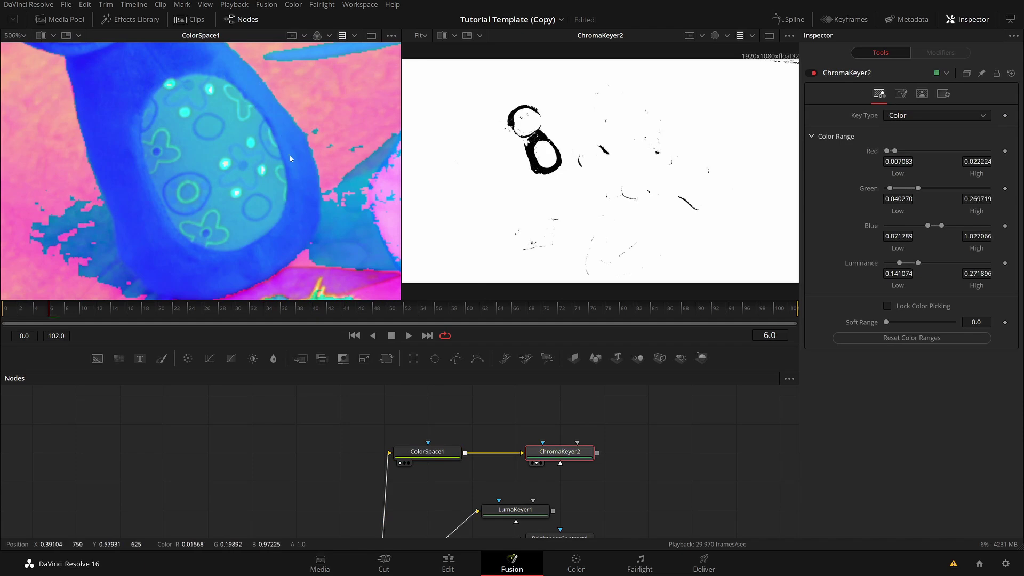
drag(301, 224, 278, 259)
drag(178, 270, 141, 239)
drag(130, 136, 136, 142)
scroll(564, 160, up, 10)
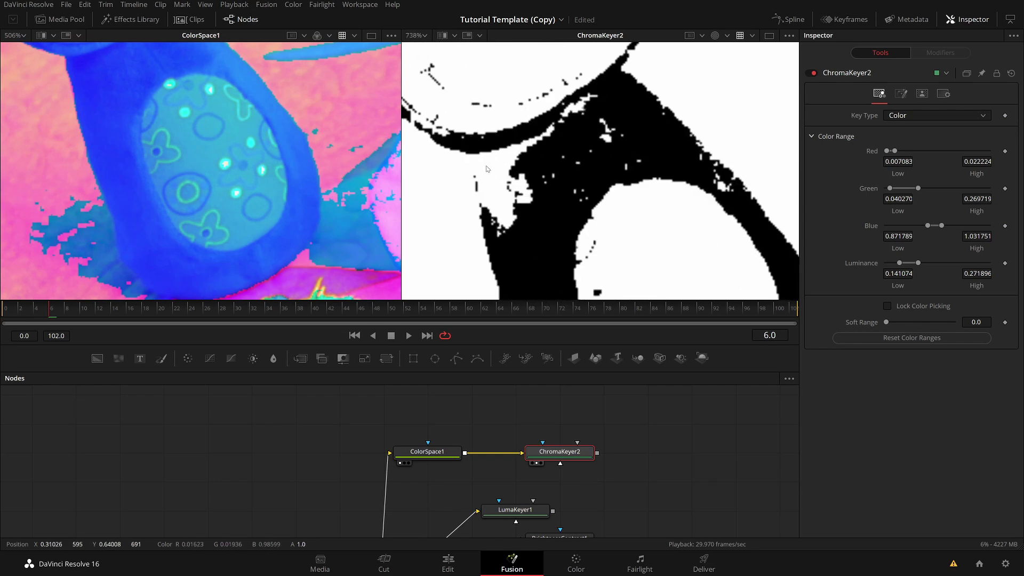
Sample gaps to fill the matte and raise Luminance High to 1.0
drag(486, 169, 692, 152)
scroll(589, 142, down, 8)
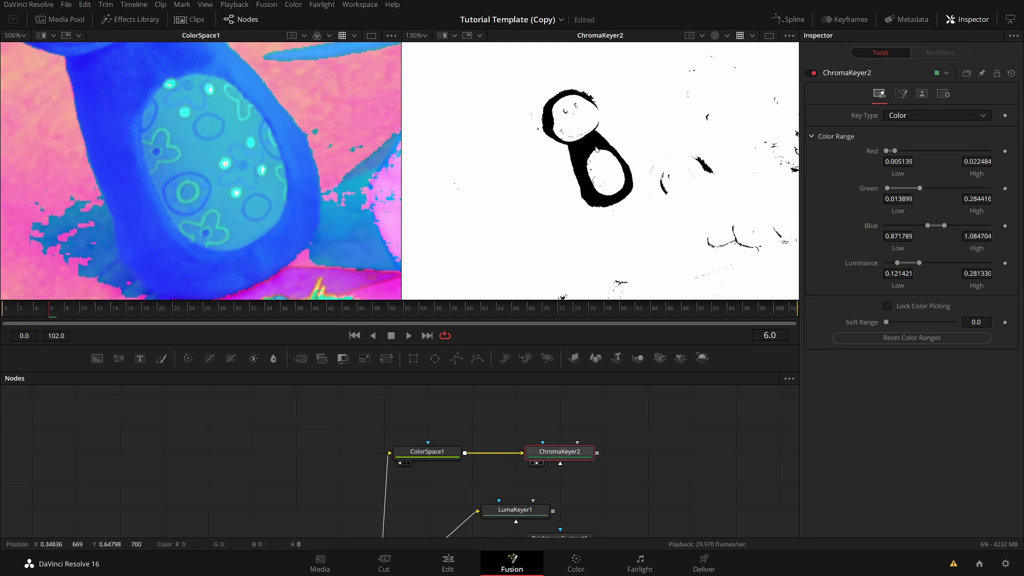
scroll(579, 202, up, 5)
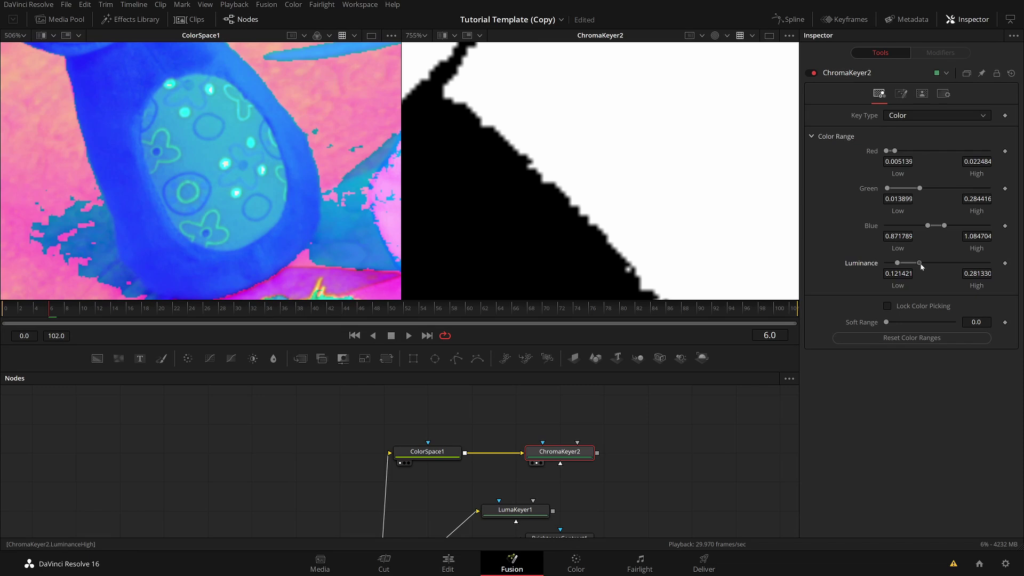
drag(919, 263, 1011, 268)
Drop ChromaKeyer2's Luminance Low to 0.0 and set Soft Range to about 0.0142
drag(893, 265, 858, 267)
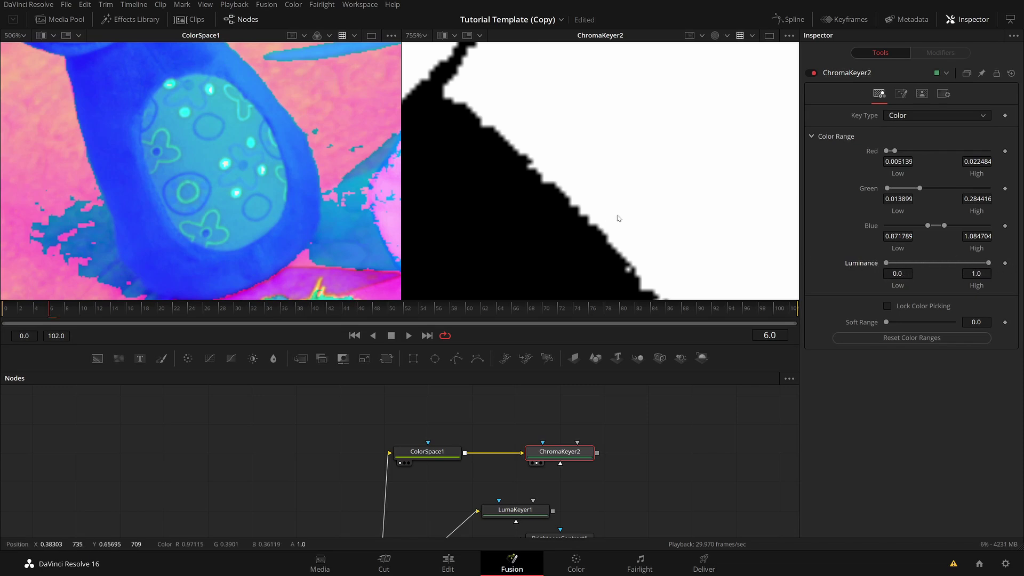
scroll(617, 206, down, 5)
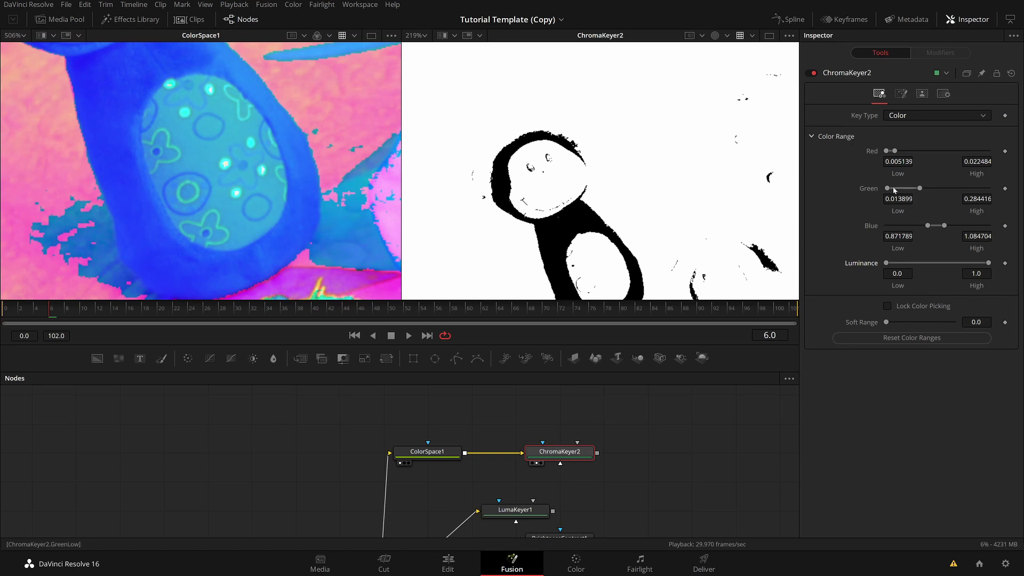
mouse_move(887, 324)
mouse_down()
mouse_move(925, 323)
mouse_move(890, 323)
mouse_up()
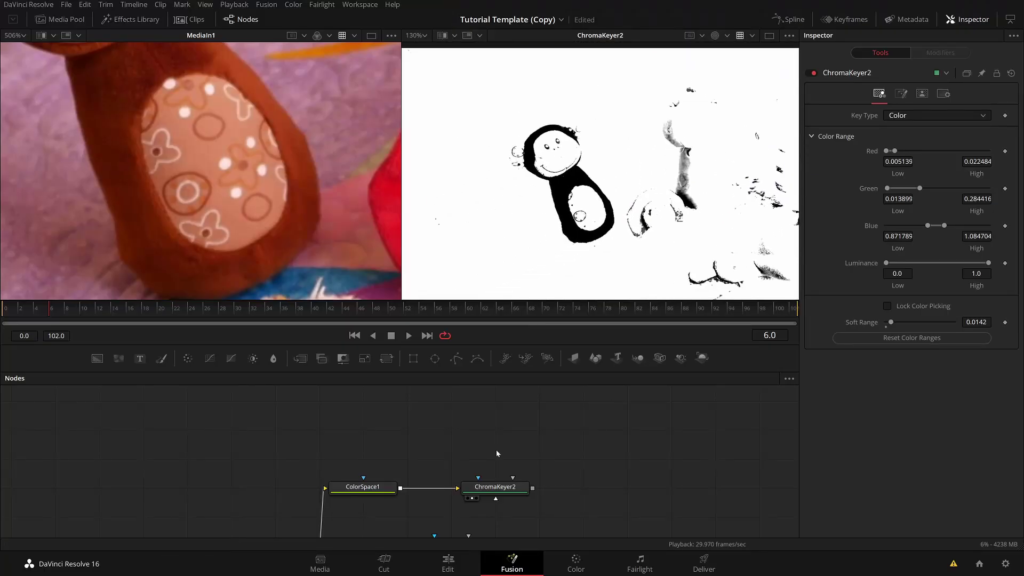
click(512, 486)
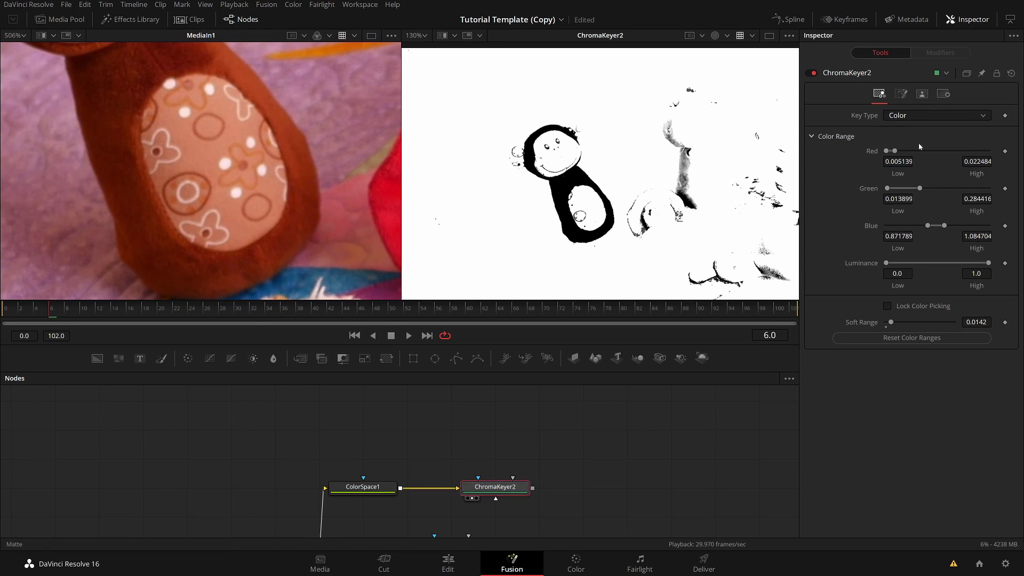
Enable Invert Matte on ChromaKeyer2 so the monkey turns white
click(922, 93)
click(888, 262)
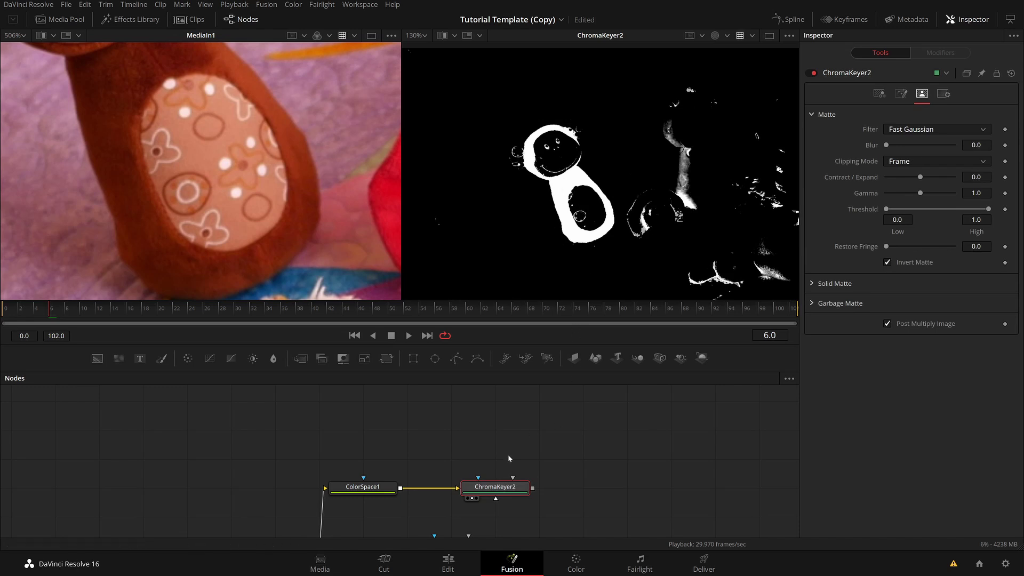
click(553, 469)
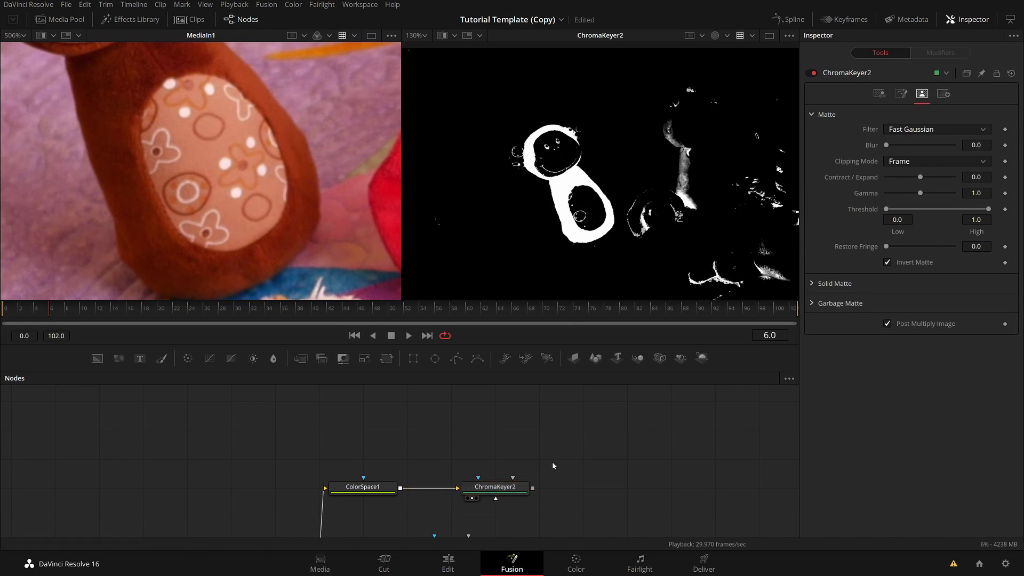
Add a Polygon mask and draw a closed outline around the monkey
click(458, 359)
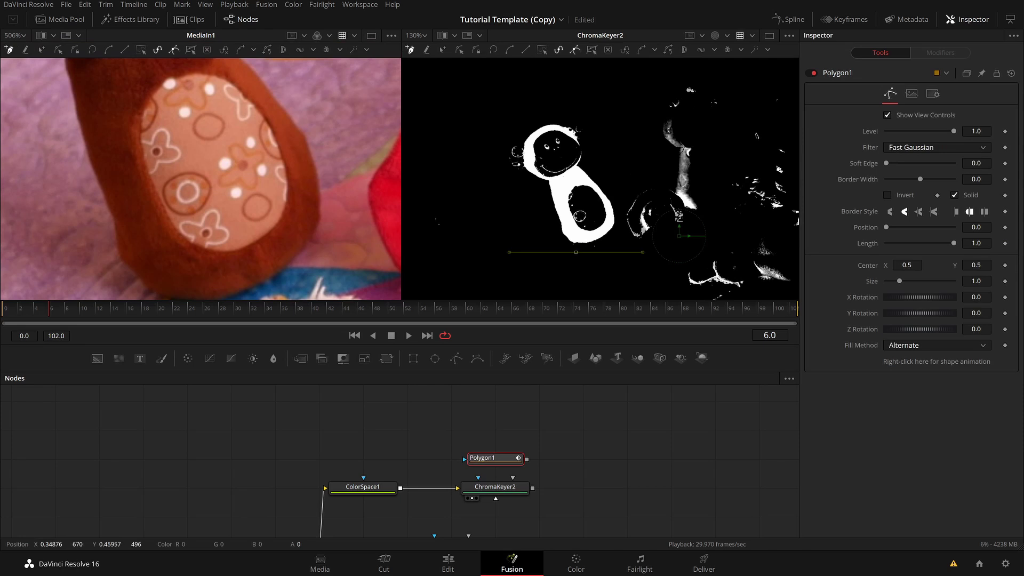
click(575, 252)
click(609, 236)
click(625, 200)
click(608, 128)
click(565, 100)
click(482, 115)
click(502, 219)
click(535, 244)
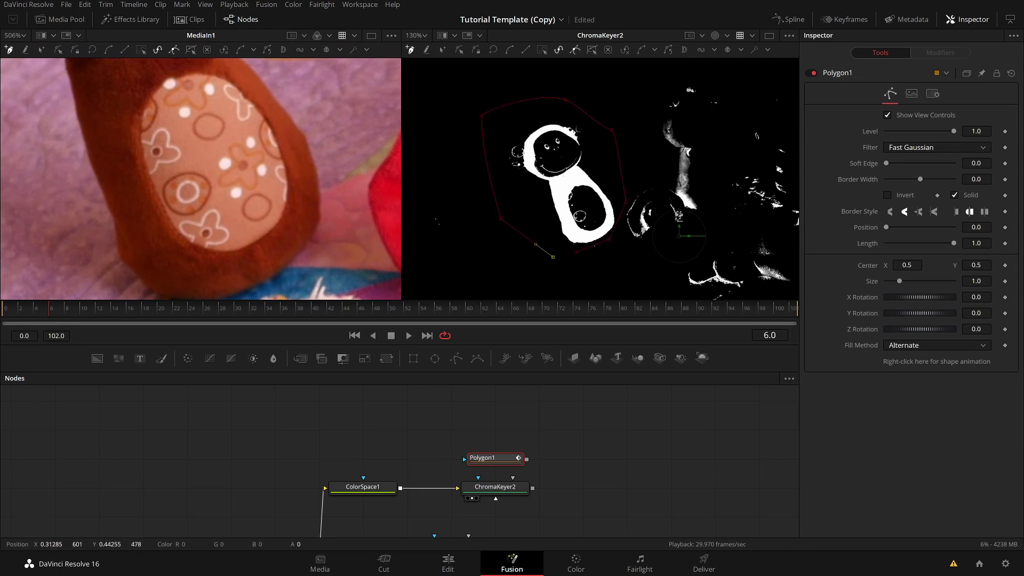
click(576, 253)
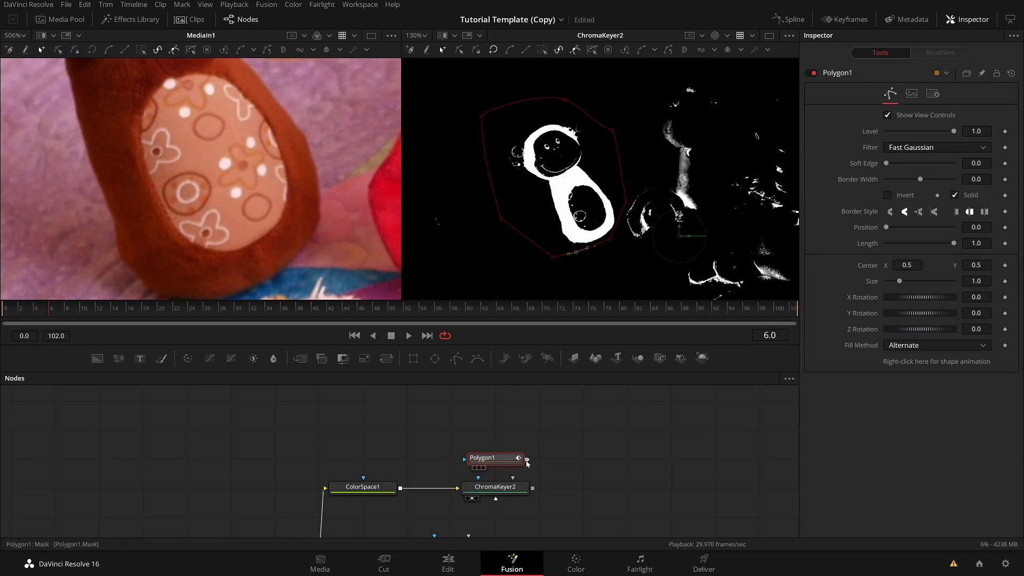
Connect Polygon1 to ChromaKeyer2's mask input and enable Multiply by Mask
drag(526, 459, 513, 477)
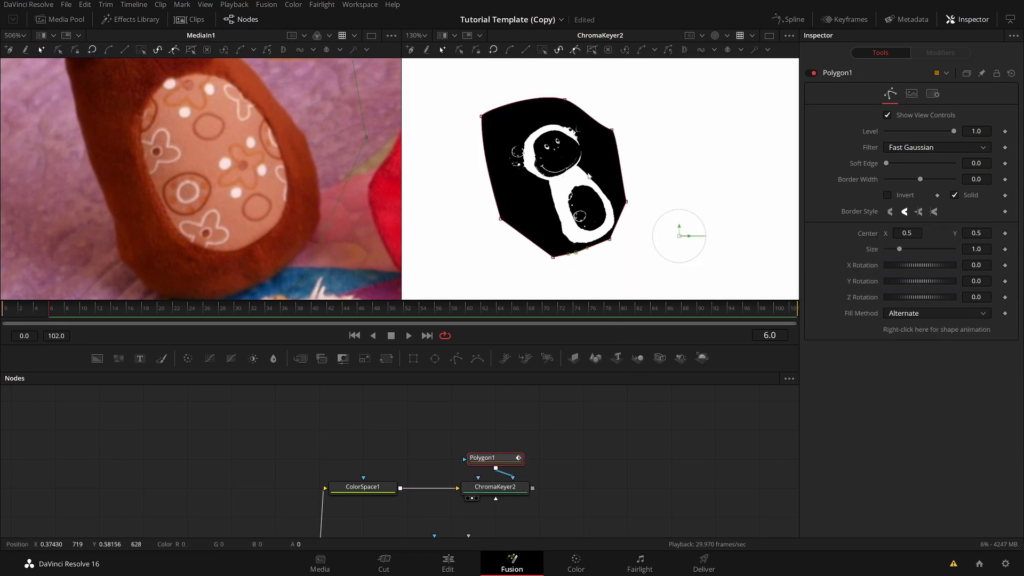
click(911, 93)
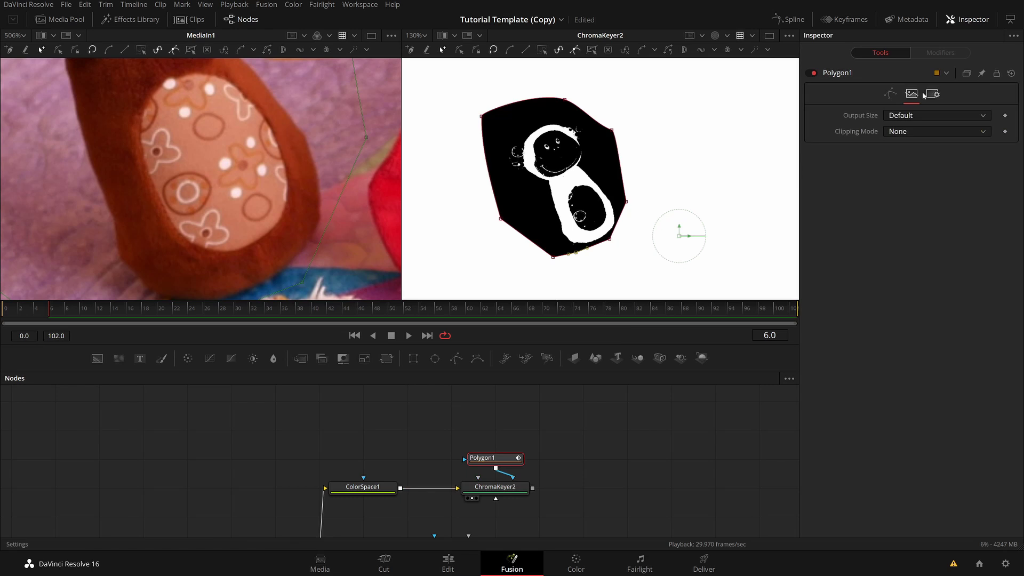
click(933, 94)
click(509, 494)
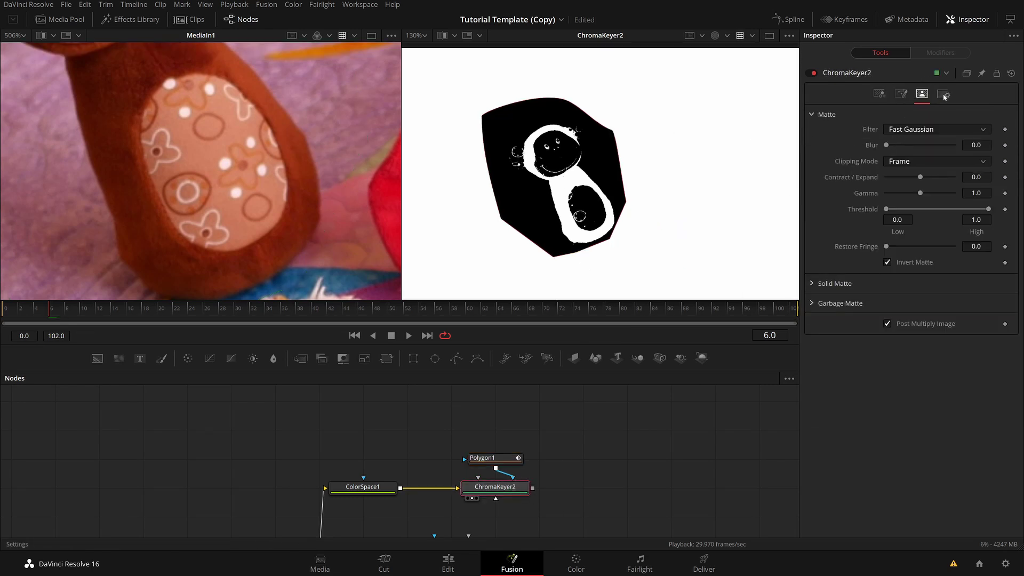
click(943, 95)
click(887, 199)
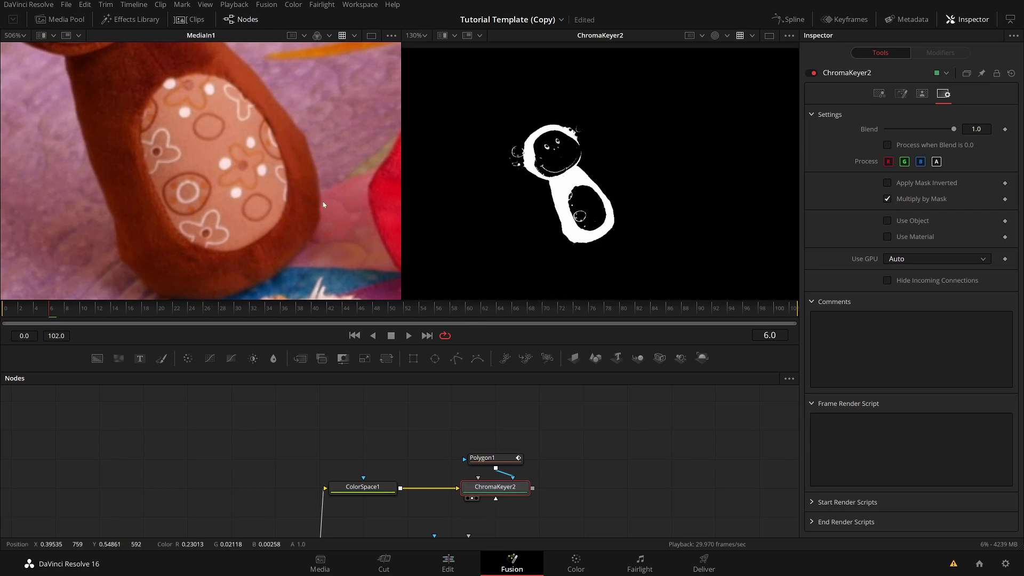
scroll(742, 106, down, 3)
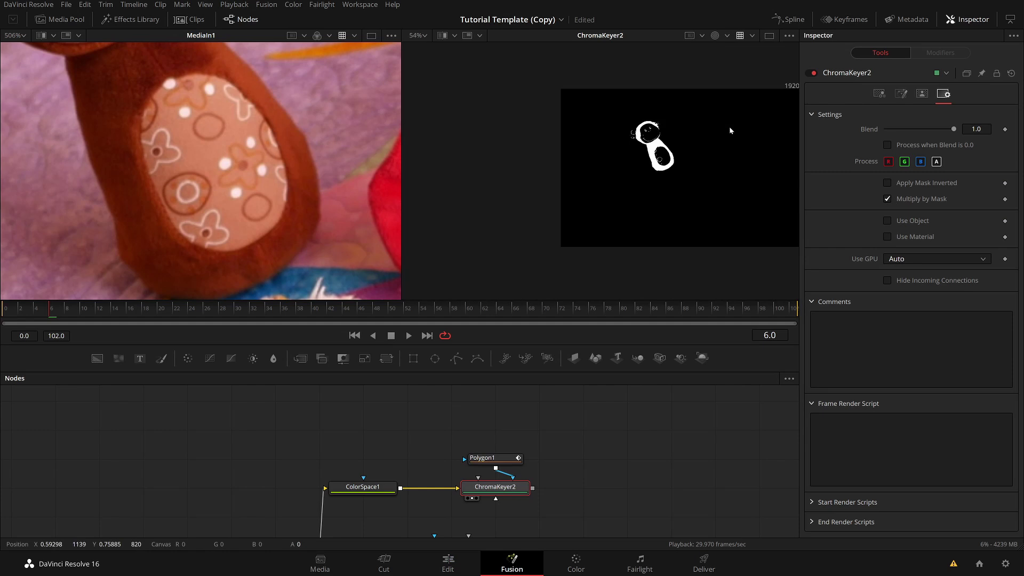
scroll(560, 147, up, 2)
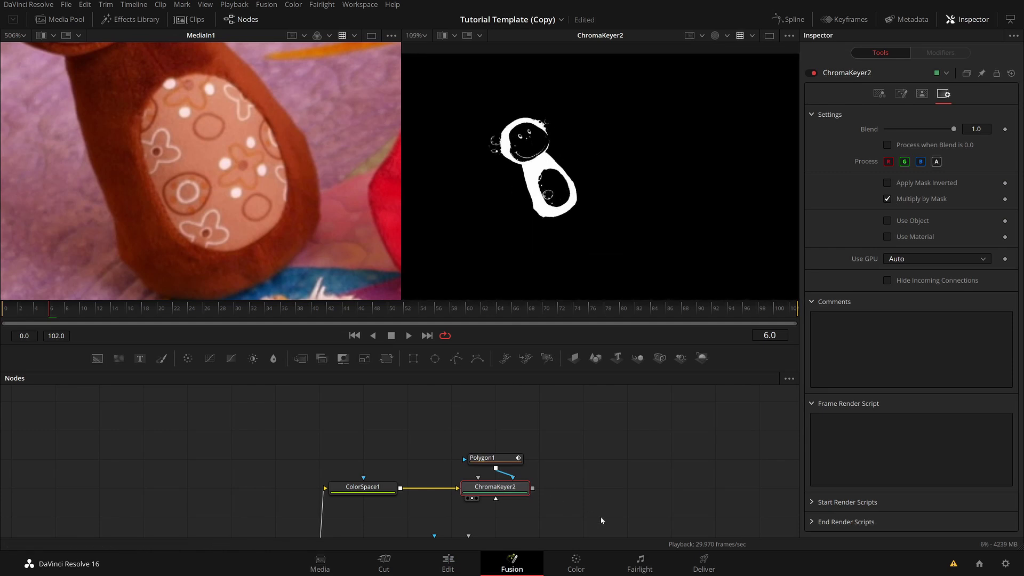
scroll(601, 517, down, 6)
scroll(356, 485, up, 5)
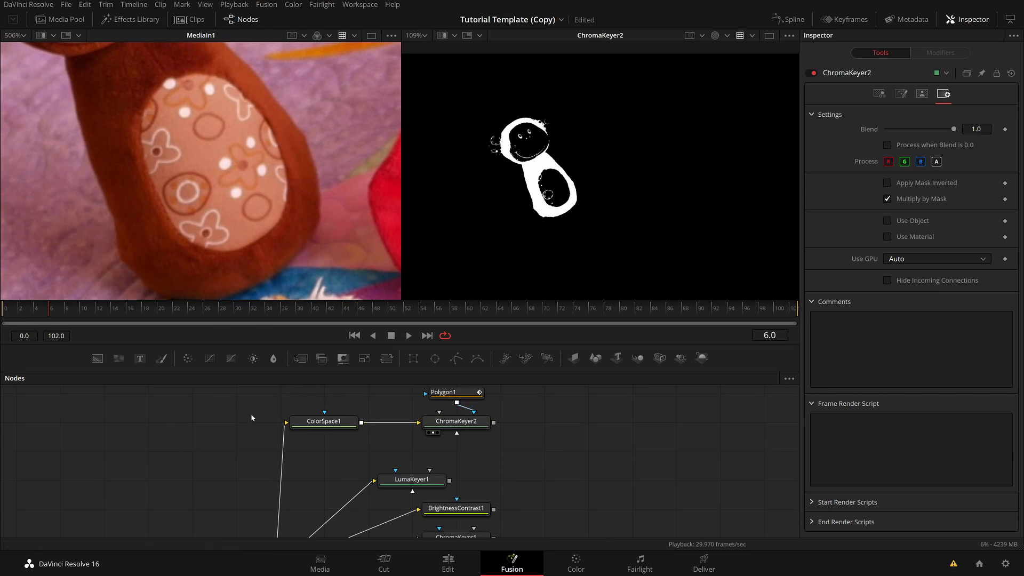
Add ColorCorrector1 and feed ChromaKeyer2's matte into its effect mask
drag(529, 452, 587, 451)
drag(493, 422, 598, 453)
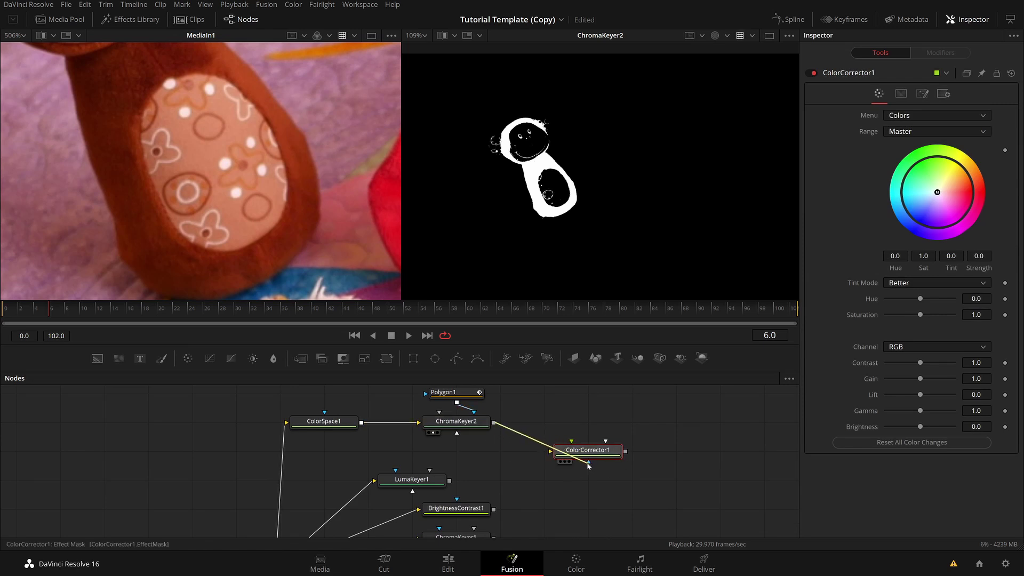
scroll(275, 525, down, 3)
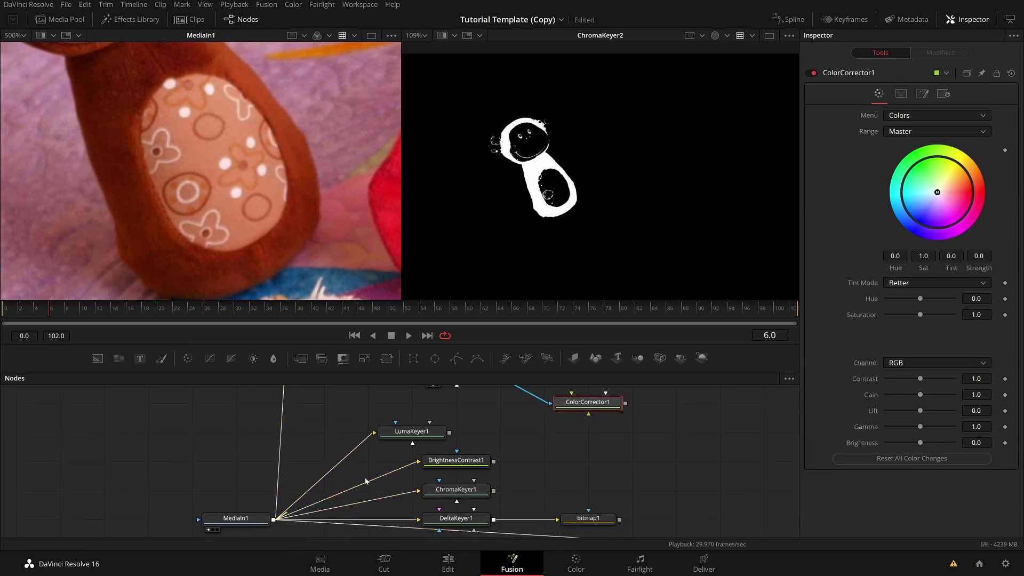
scroll(366, 481, up, 2)
Arrange the nodes with ColorCorrector1 below ChromaKeyer2 and view it in the right viewer
drag(588, 423, 411, 424)
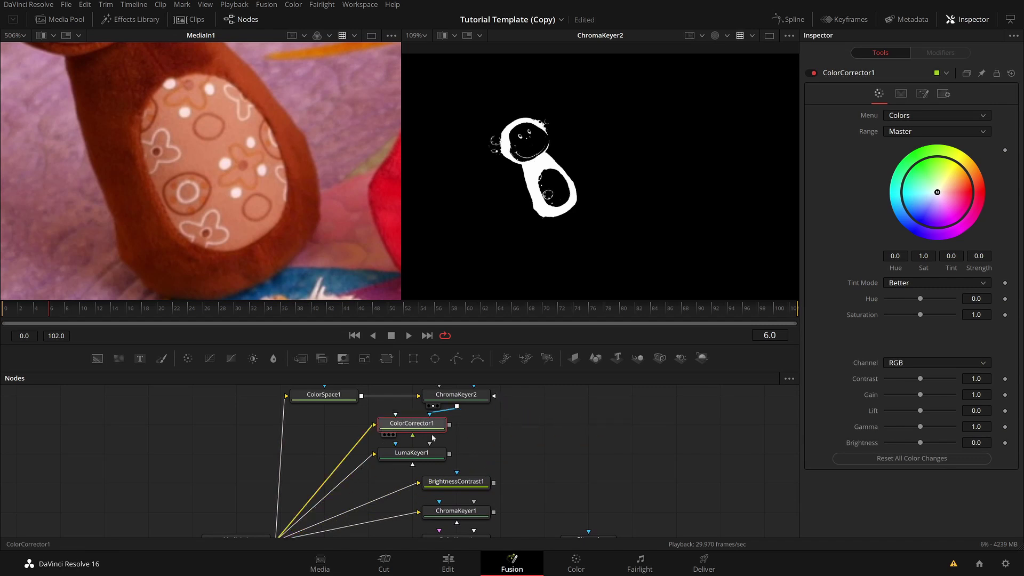
scroll(557, 451, up, 4)
drag(571, 450, 298, 398)
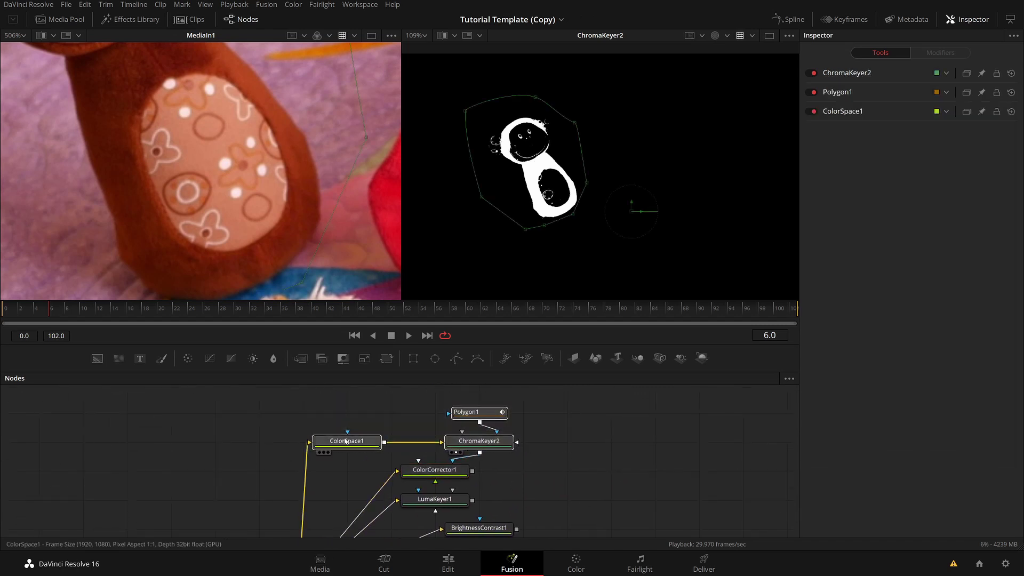
drag(346, 441, 258, 413)
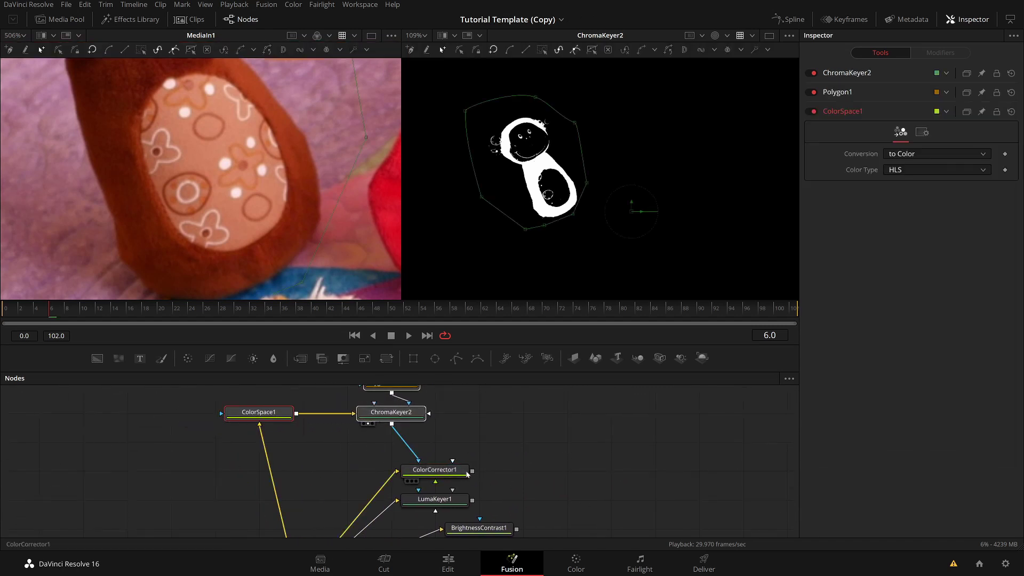
drag(467, 474, 474, 447)
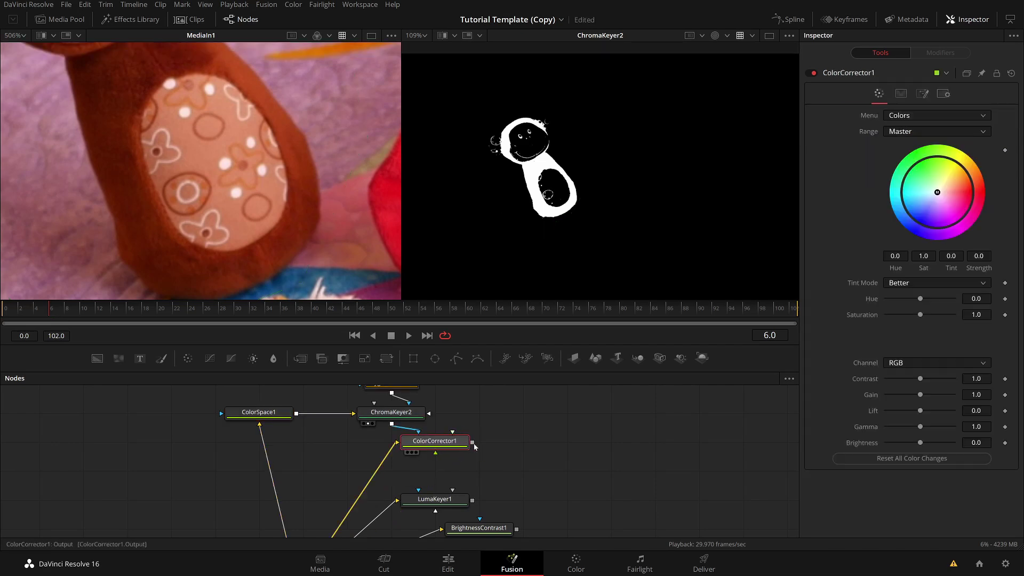
key(2)
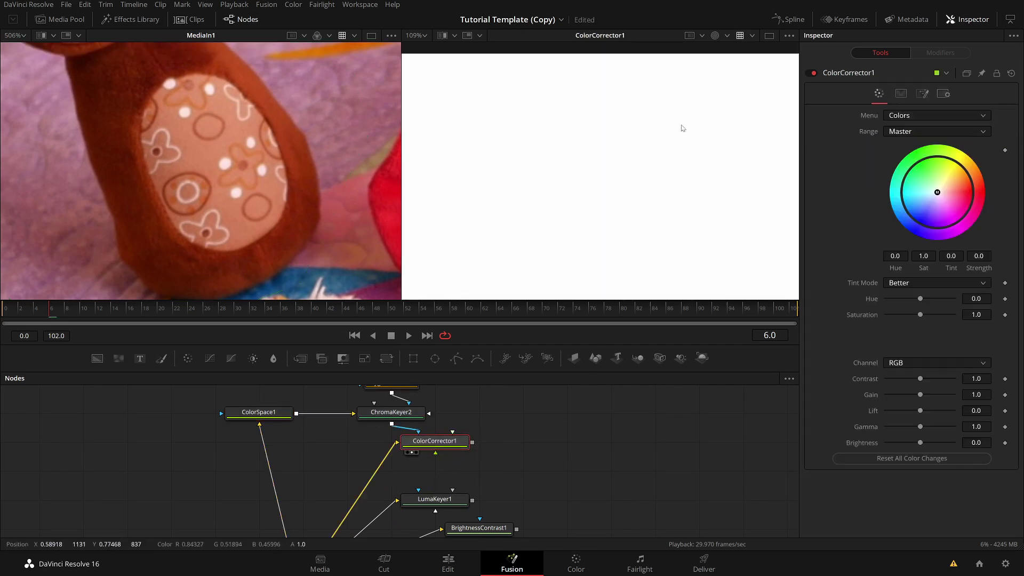
Test then reset Gain to 1.0, and tint ColorCorrector1 toward blue (Tint −0.3805)
scroll(670, 141, up, 4)
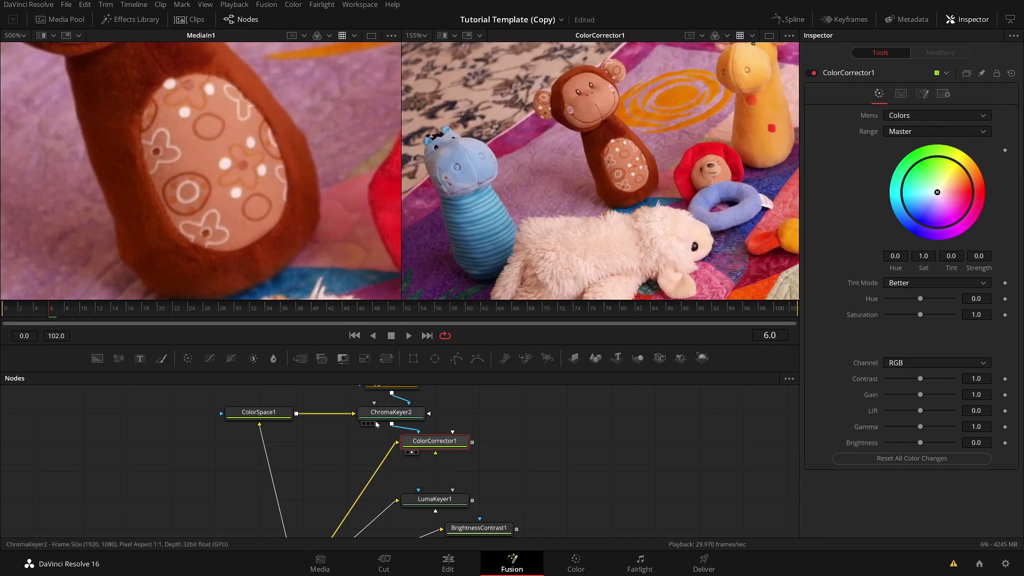
scroll(614, 122, up, 5)
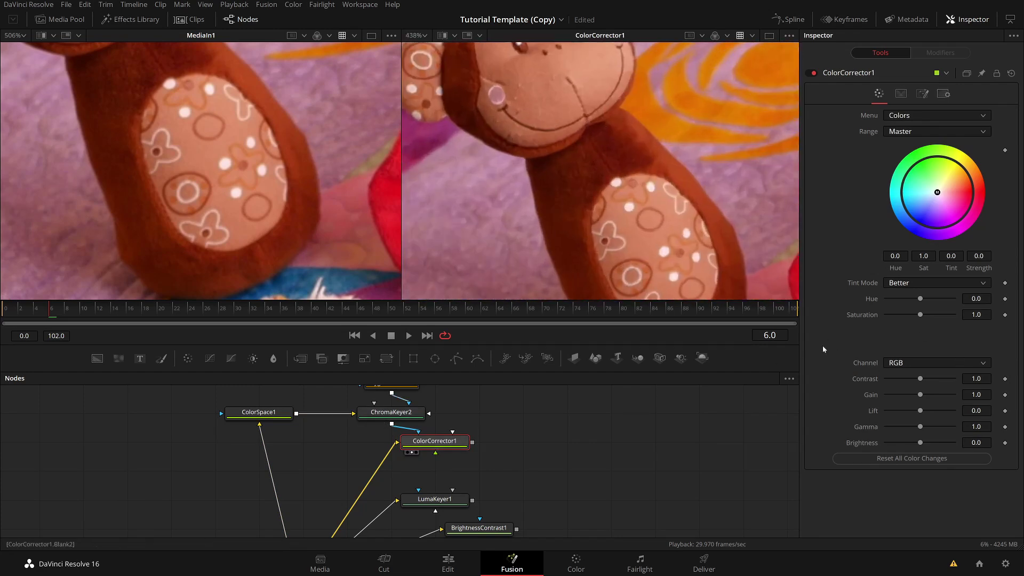
drag(919, 395, 909, 428)
double_click(922, 398)
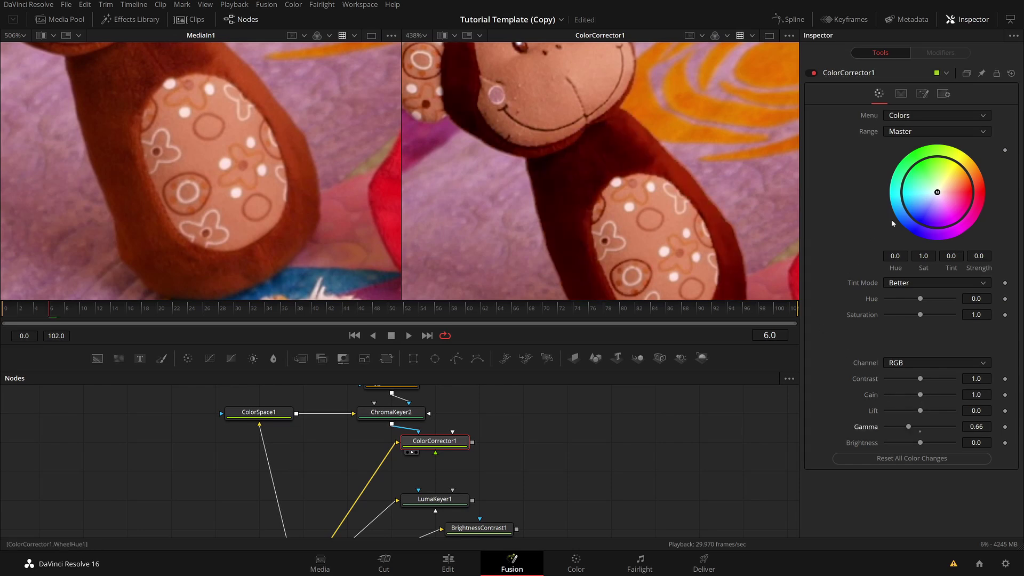
drag(937, 192, 915, 217)
scroll(643, 163, down, 5)
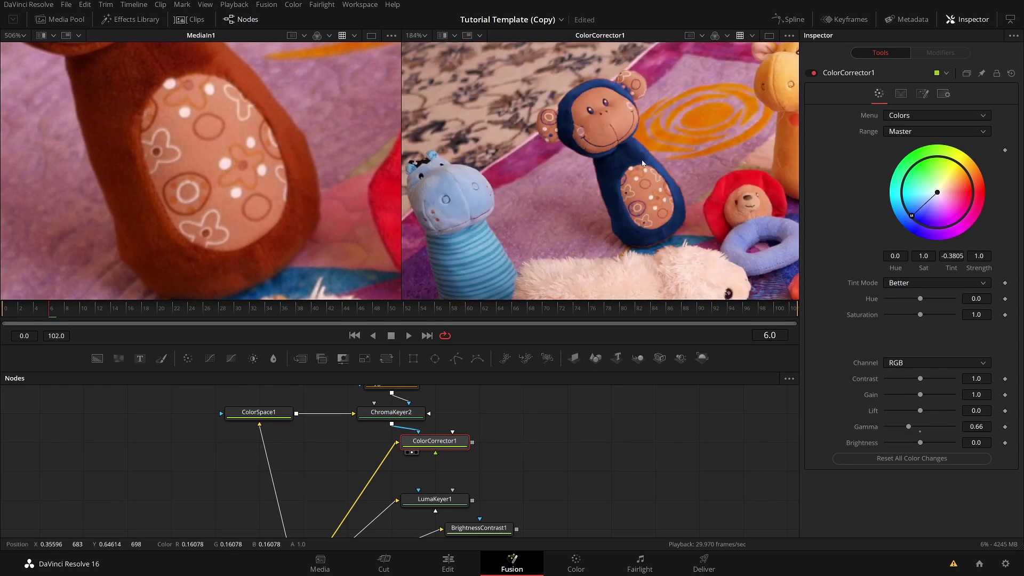